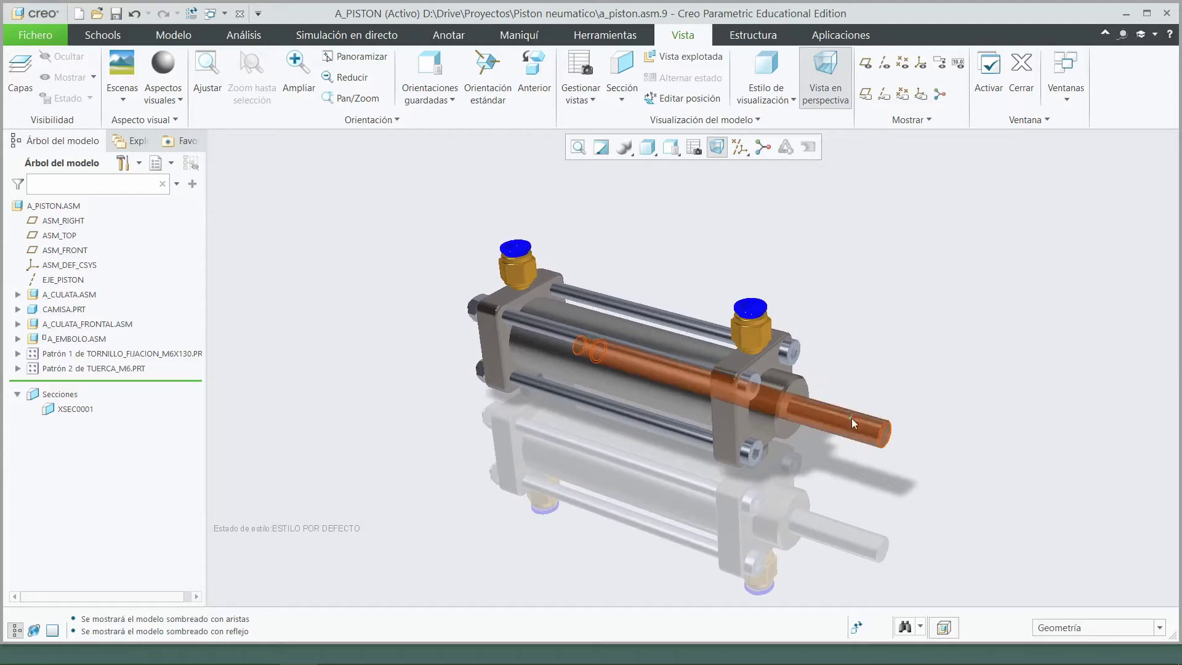
{"action": "left_click_drag", "start_coordinate": [851, 417], "coordinate": [846, 447], "text": "ctrl+alt"}
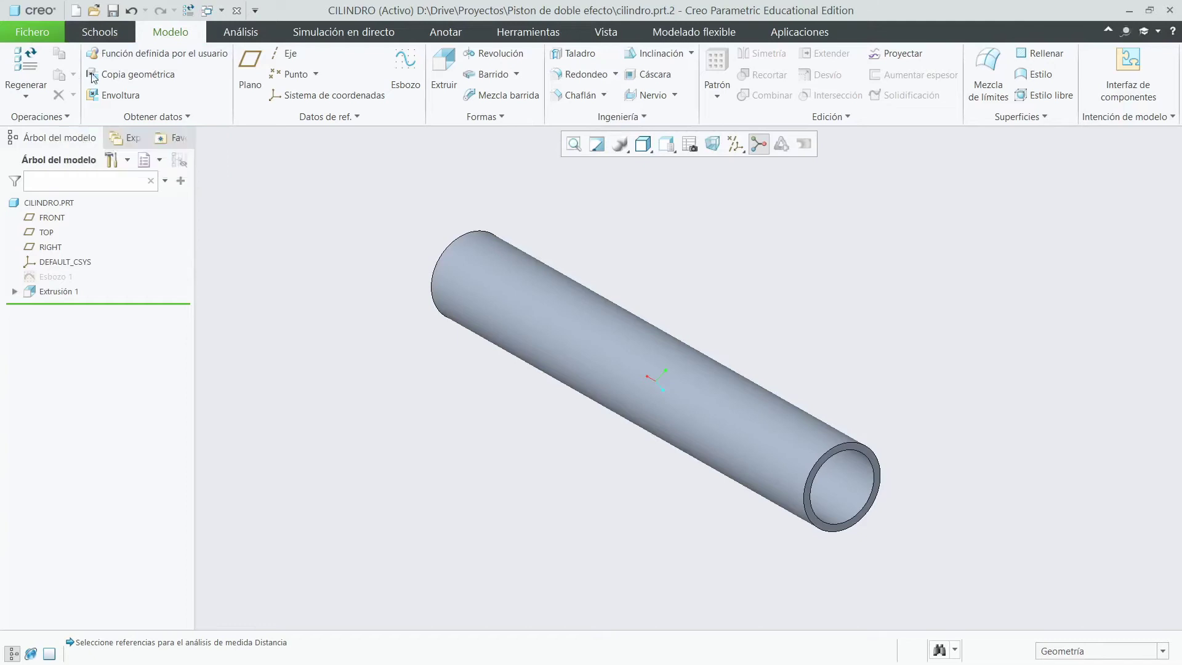
Create a new solid part named tapa_base using the default template
{"action": "left_click", "coordinate": [76, 11]}
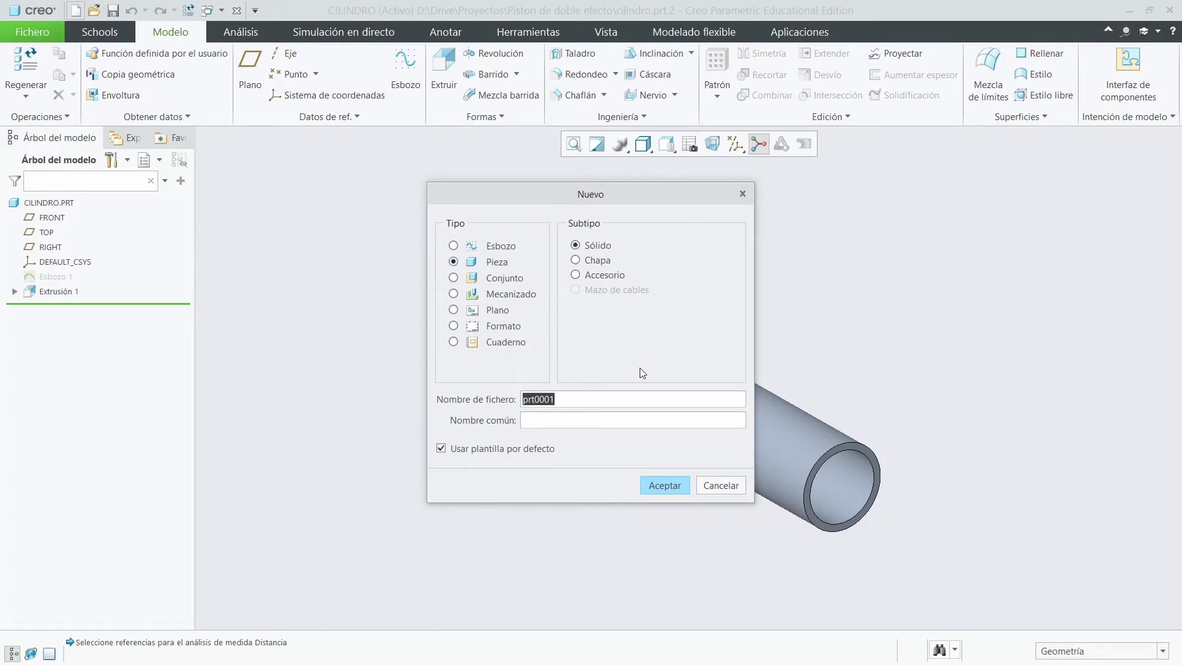
{"action": "type", "text": "tapa_base"}
{"action": "type", "text": "tapa"}
{"action": "left_click", "coordinate": [671, 486]}
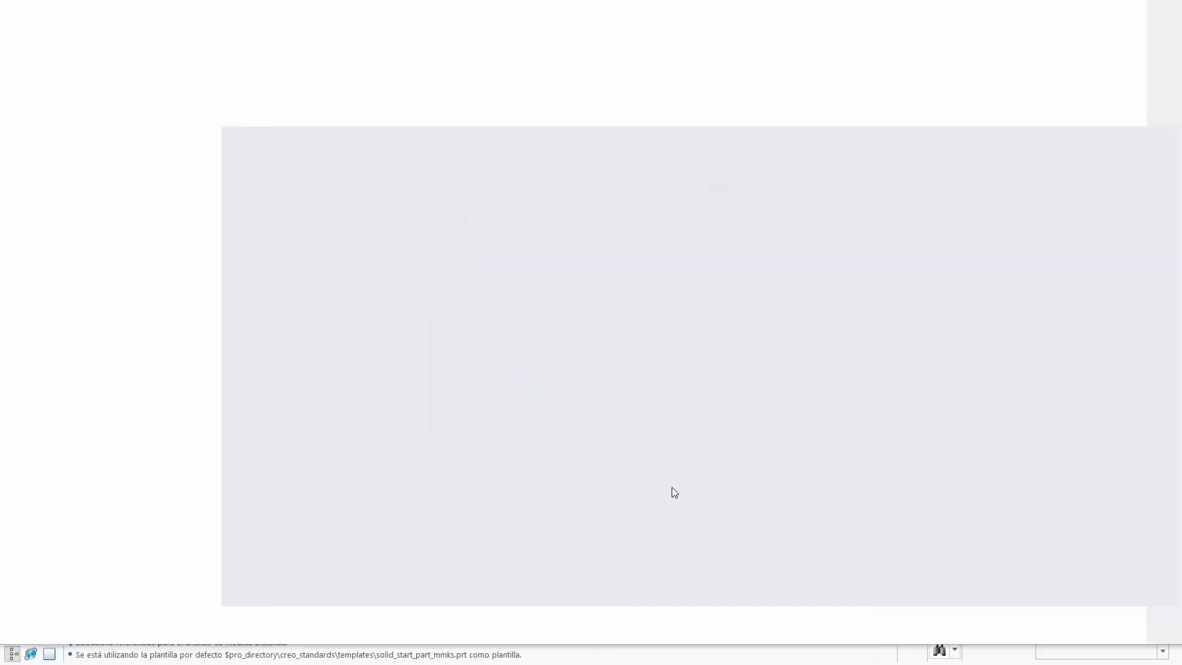
Turn on the display of all datum axes, points, coordinate systems and planes
{"action": "left_click", "coordinate": [736, 143]}
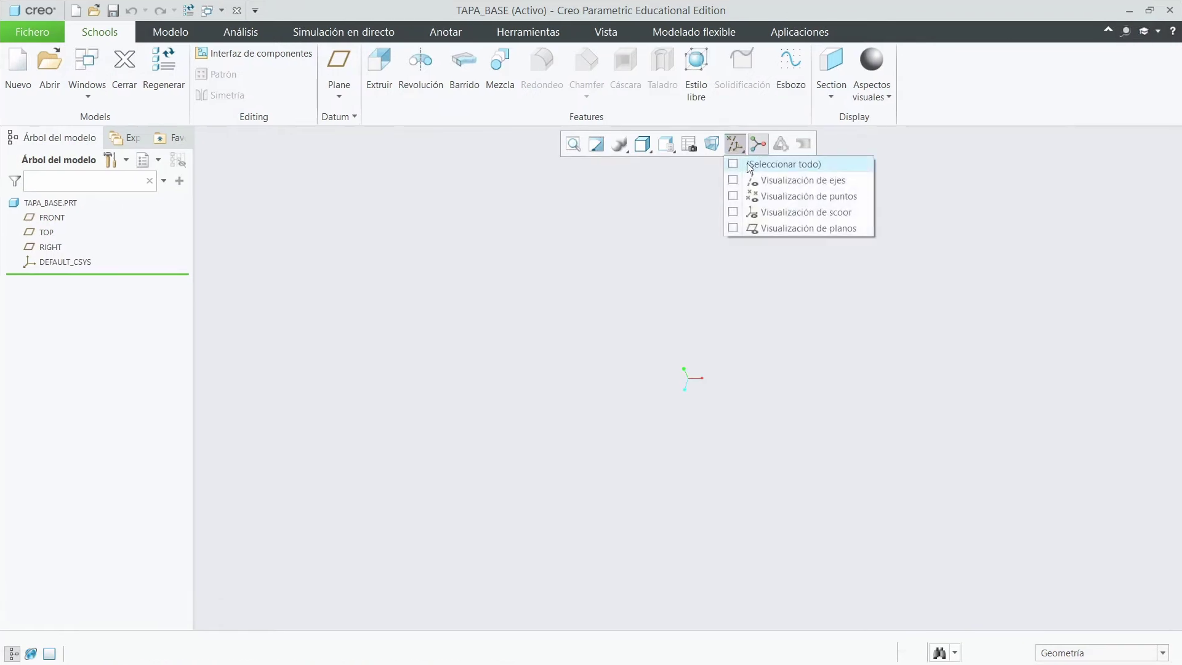
{"action": "left_click", "coordinate": [733, 167]}
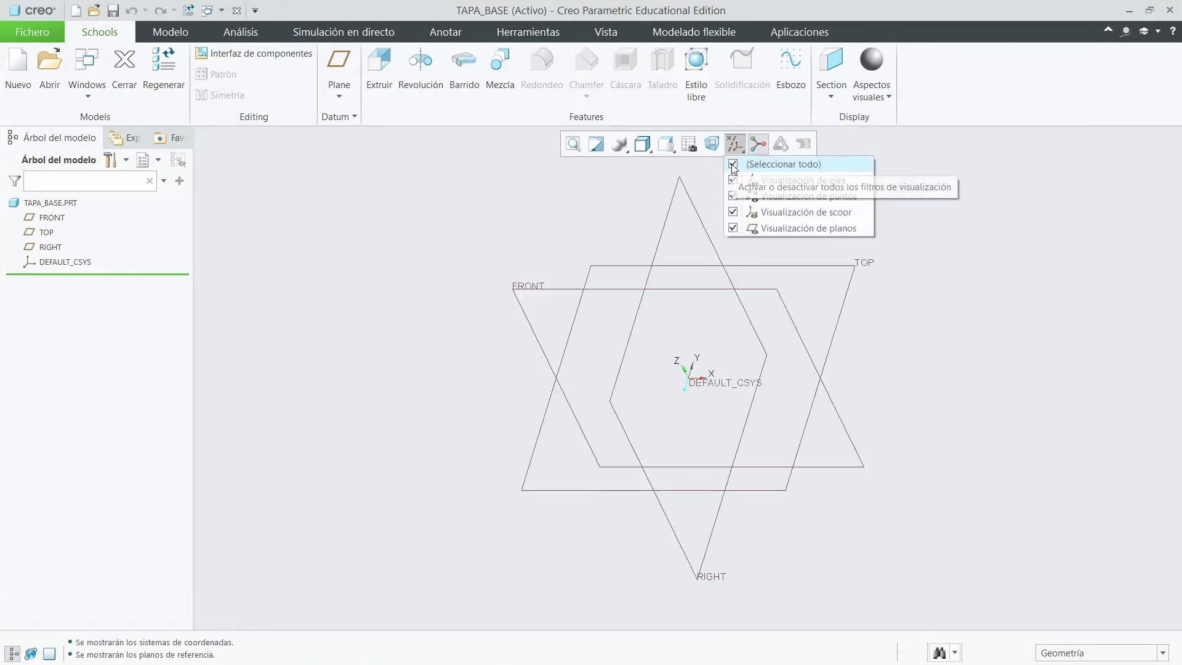
{"action": "left_click", "coordinate": [54, 220]}
{"action": "right_click", "coordinate": [54, 220]}
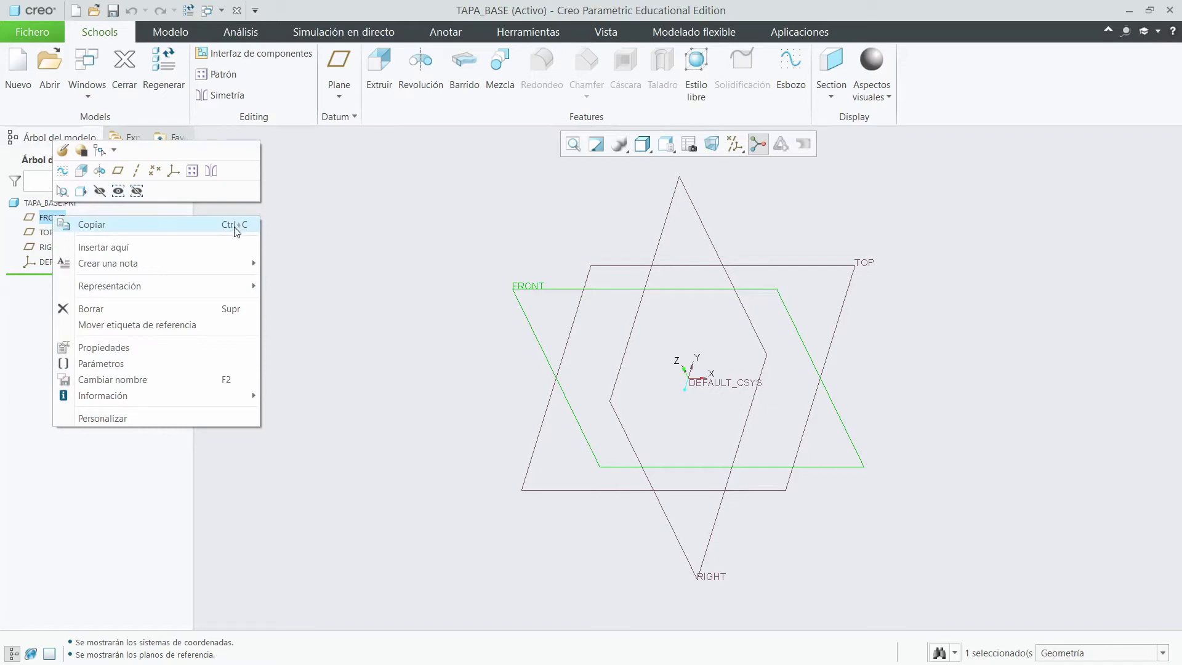
{"action": "left_click", "coordinate": [561, 208]}
{"action": "left_click", "coordinate": [737, 147]}
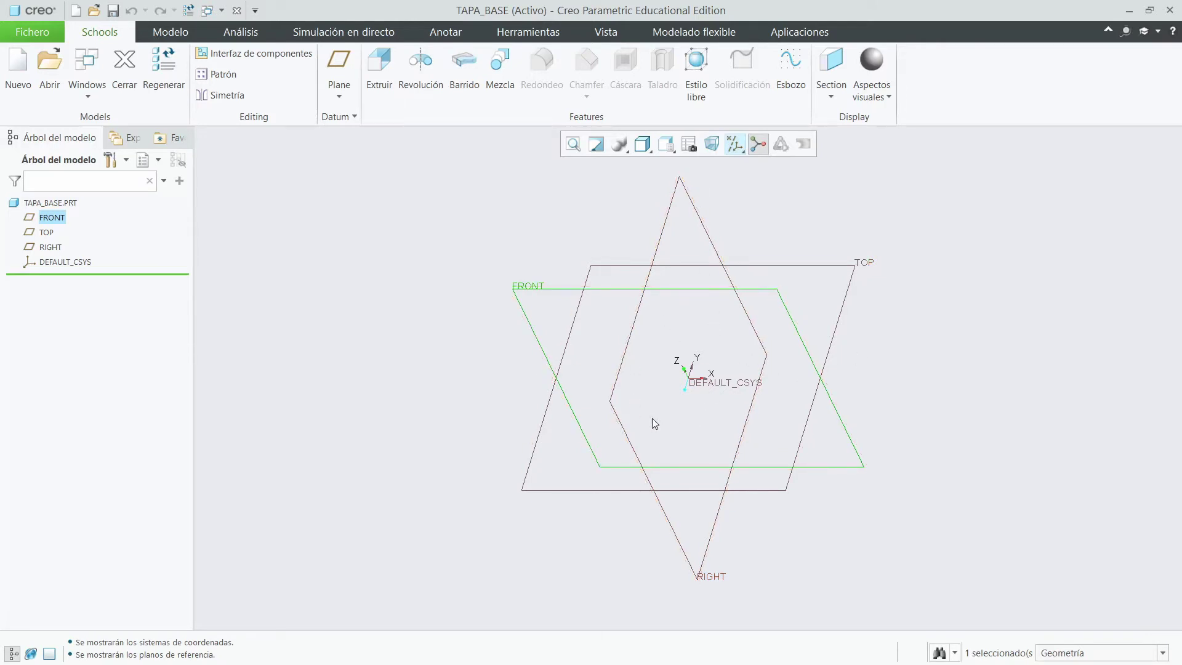
Start a sketch on the RIGHT plane and orient the view square to the sketch plane
{"action": "left_click", "coordinate": [623, 433]}
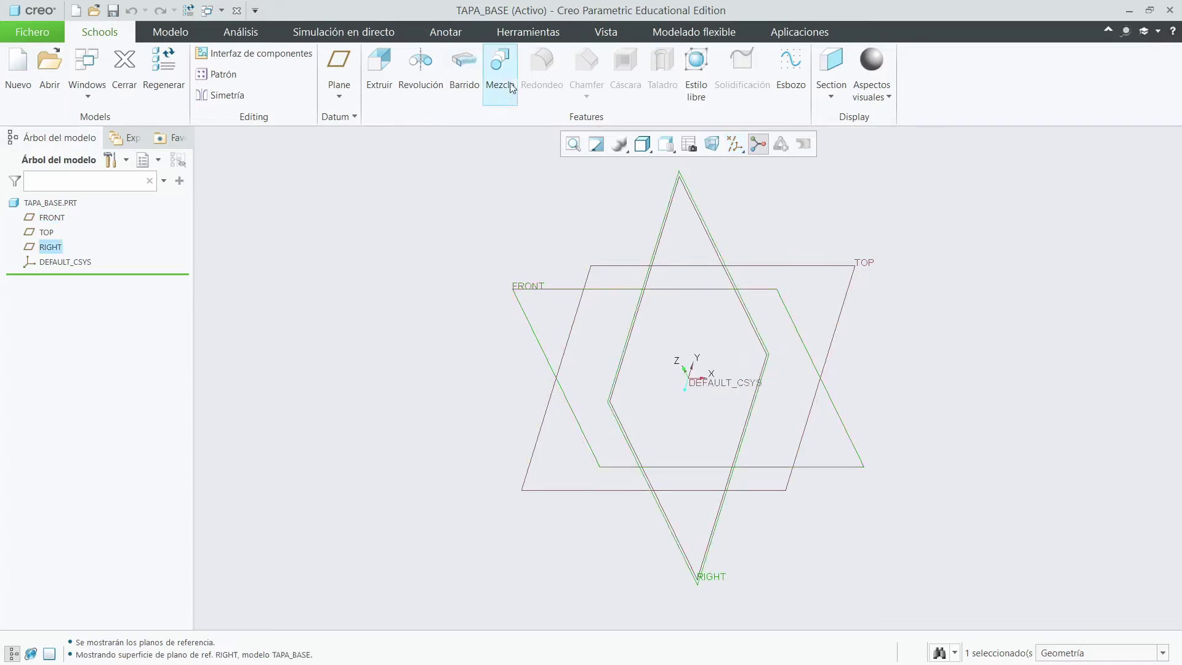
{"action": "left_click", "coordinate": [800, 67]}
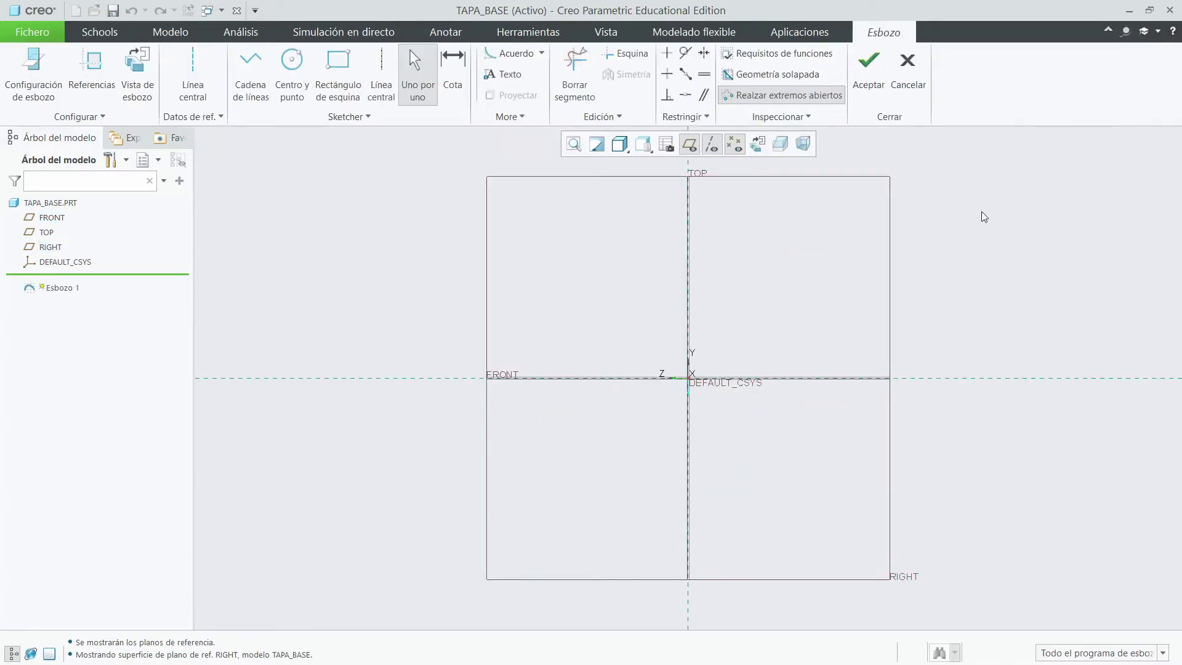
{"action": "key", "text": "ctrl+d"}
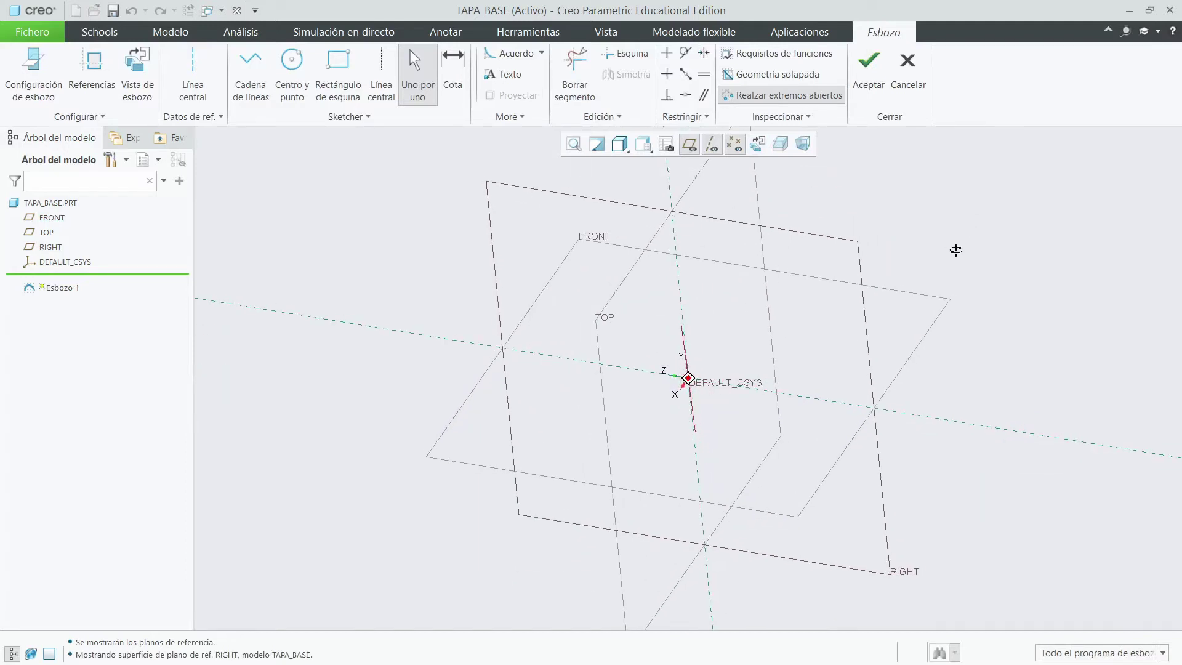
{"action": "left_click", "coordinate": [763, 147]}
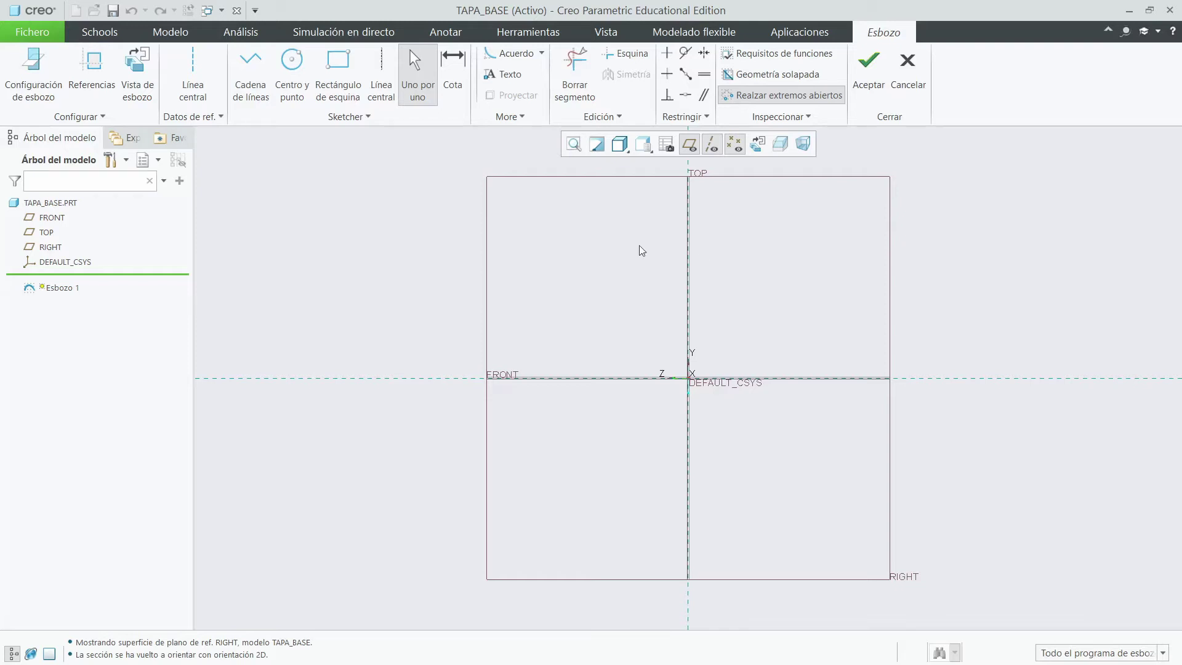
Sketch a corner rectangle about 347 by 221 mm around the origin, and undo it
{"action": "left_click", "coordinate": [338, 78]}
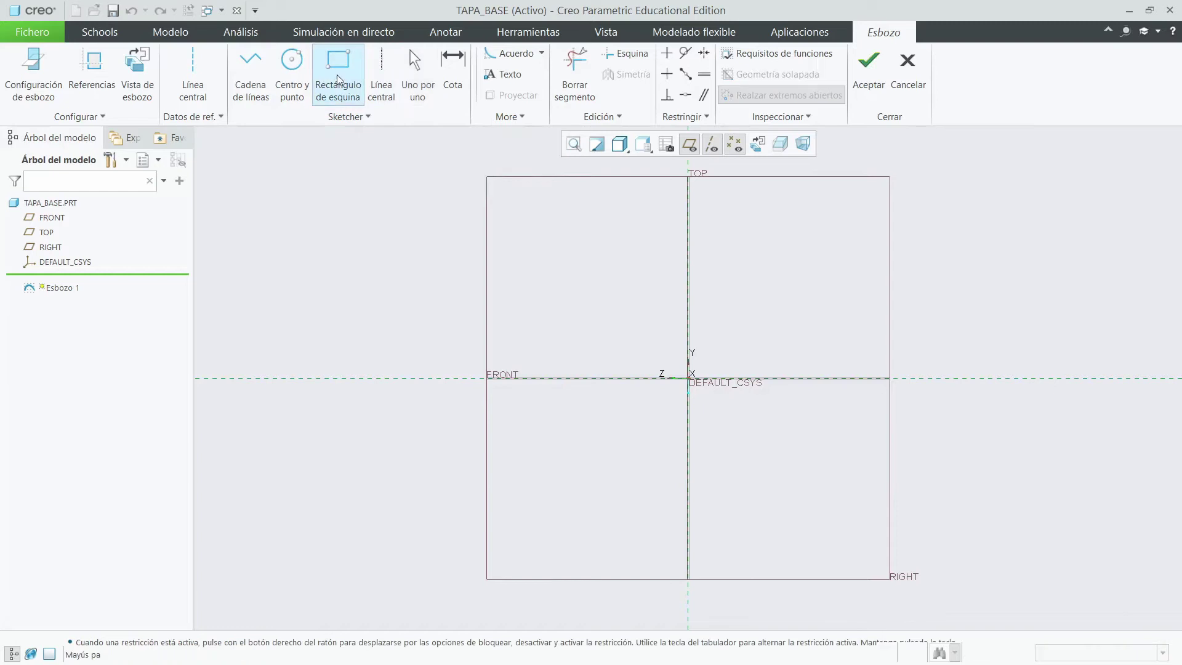
{"action": "left_click", "coordinate": [543, 276]}
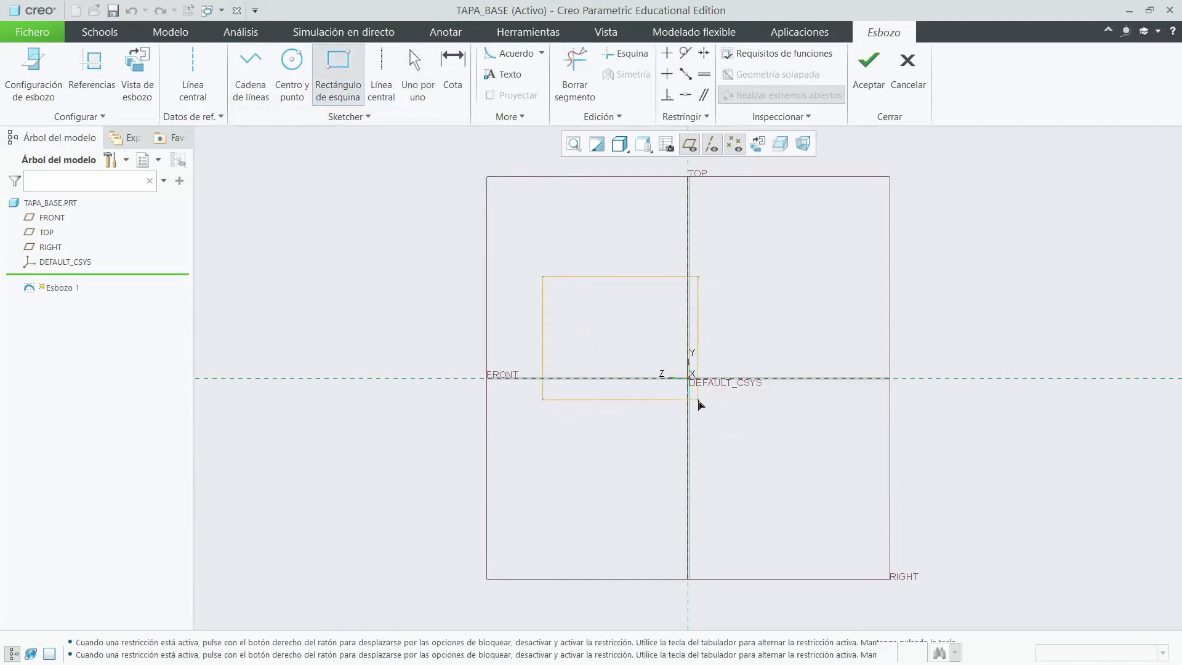
{"action": "left_click", "coordinate": [817, 456]}
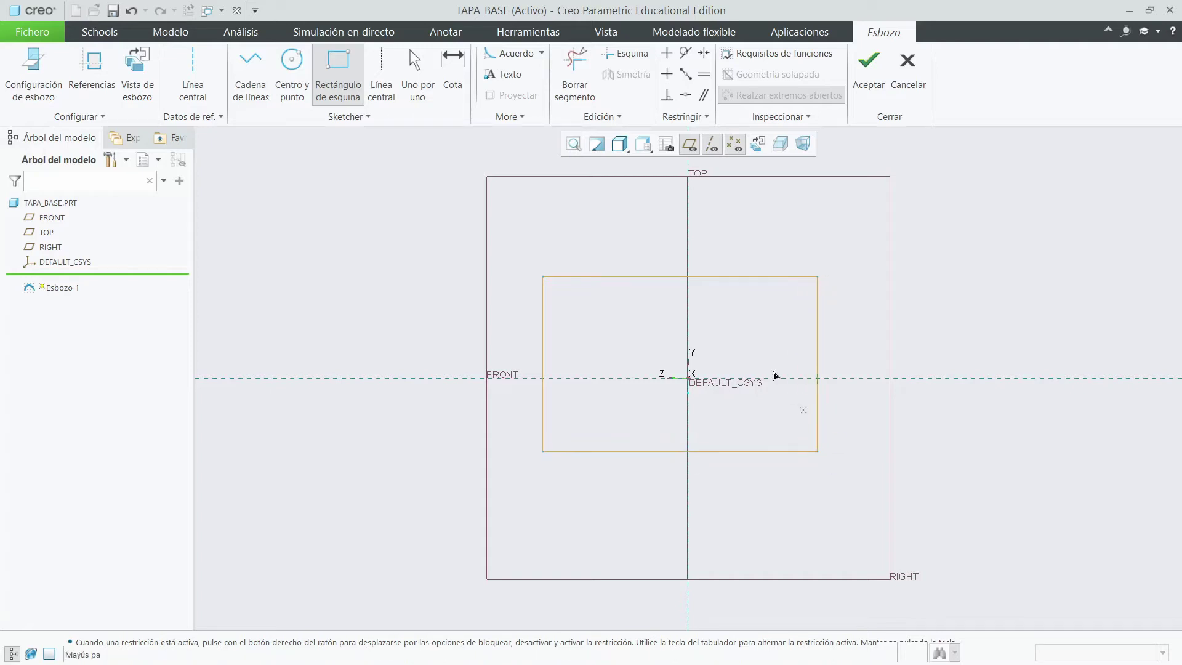
{"action": "left_click", "coordinate": [453, 162]}
{"action": "left_click", "coordinate": [453, 71]}
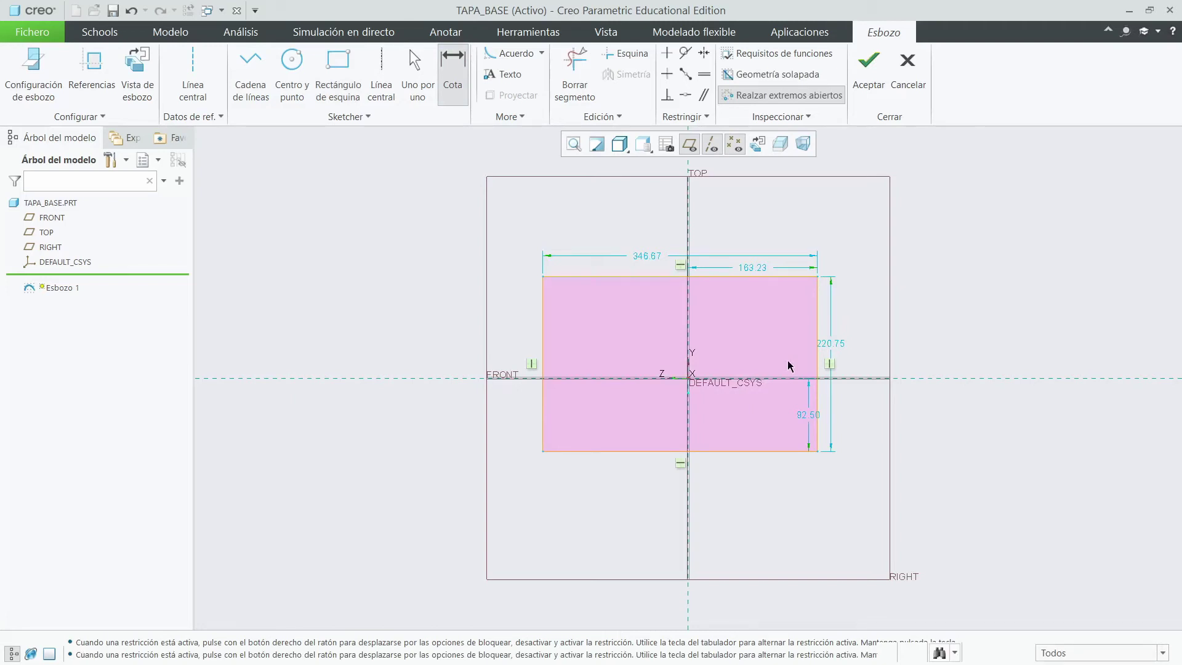
{"action": "key", "text": "ctrl+z"}
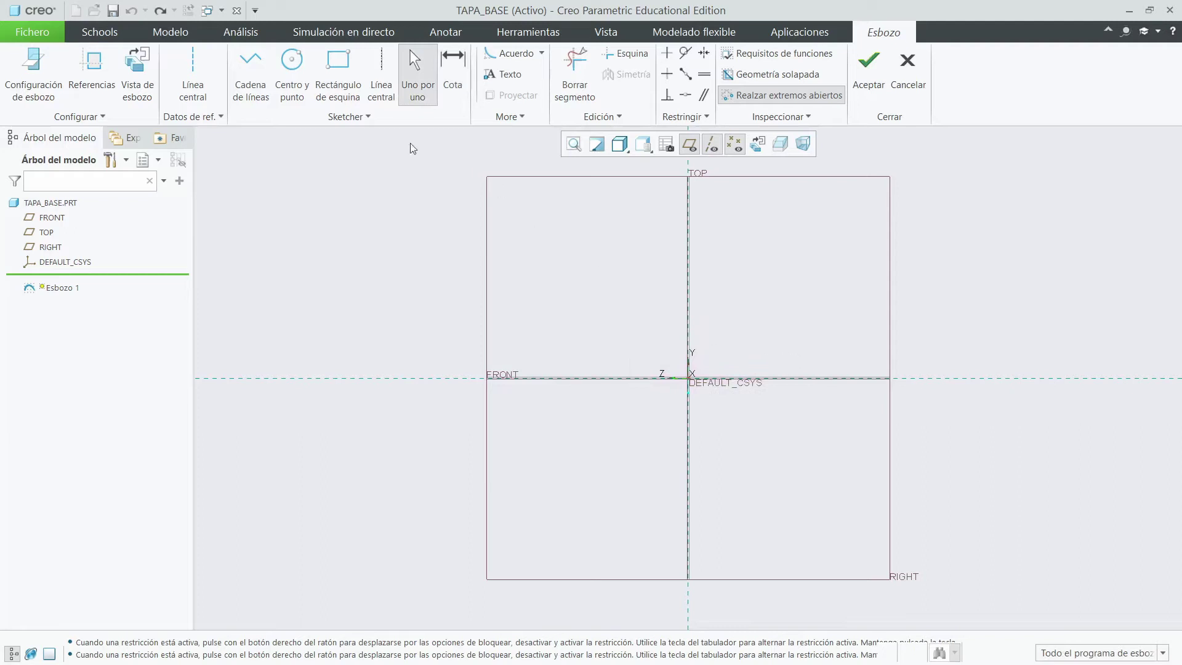
{"action": "left_click", "coordinate": [527, 117]}
{"action": "mouse_move", "coordinate": [666, 185]}
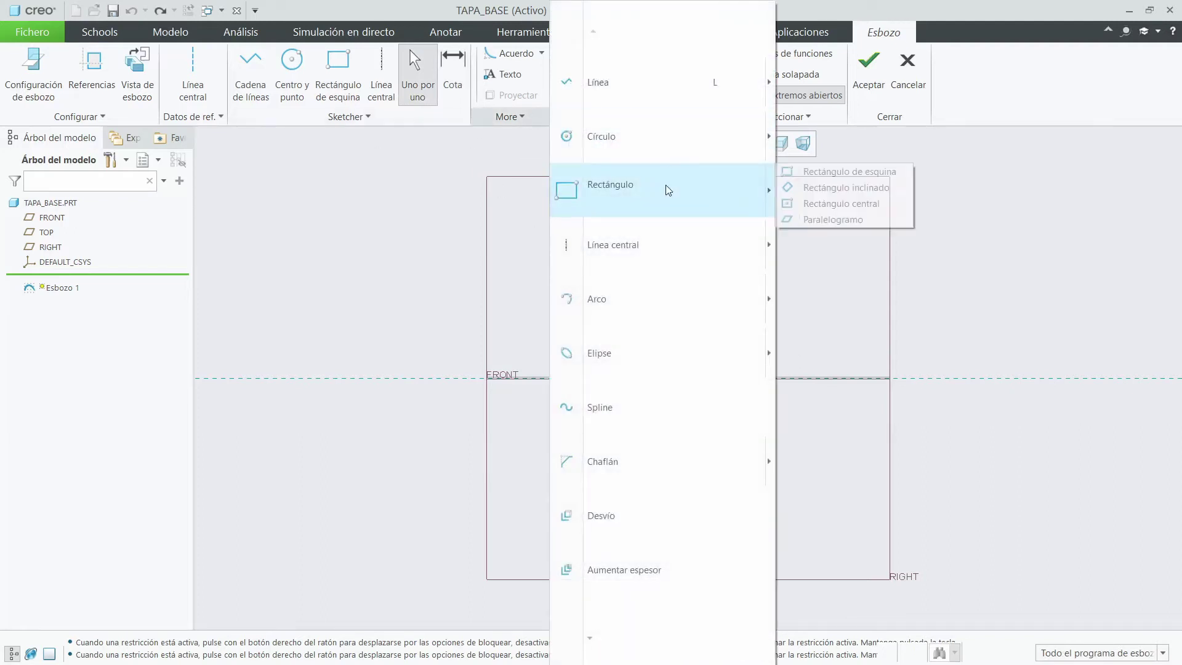
{"action": "left_click", "coordinate": [814, 204]}
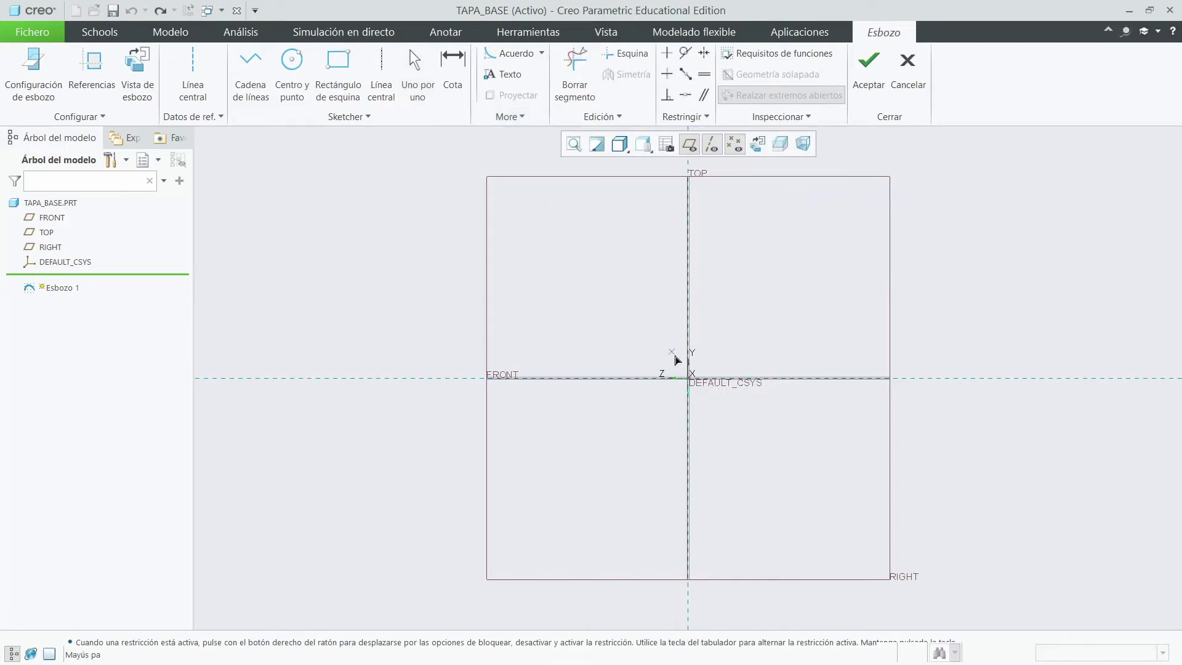
{"action": "left_click", "coordinate": [688, 379]}
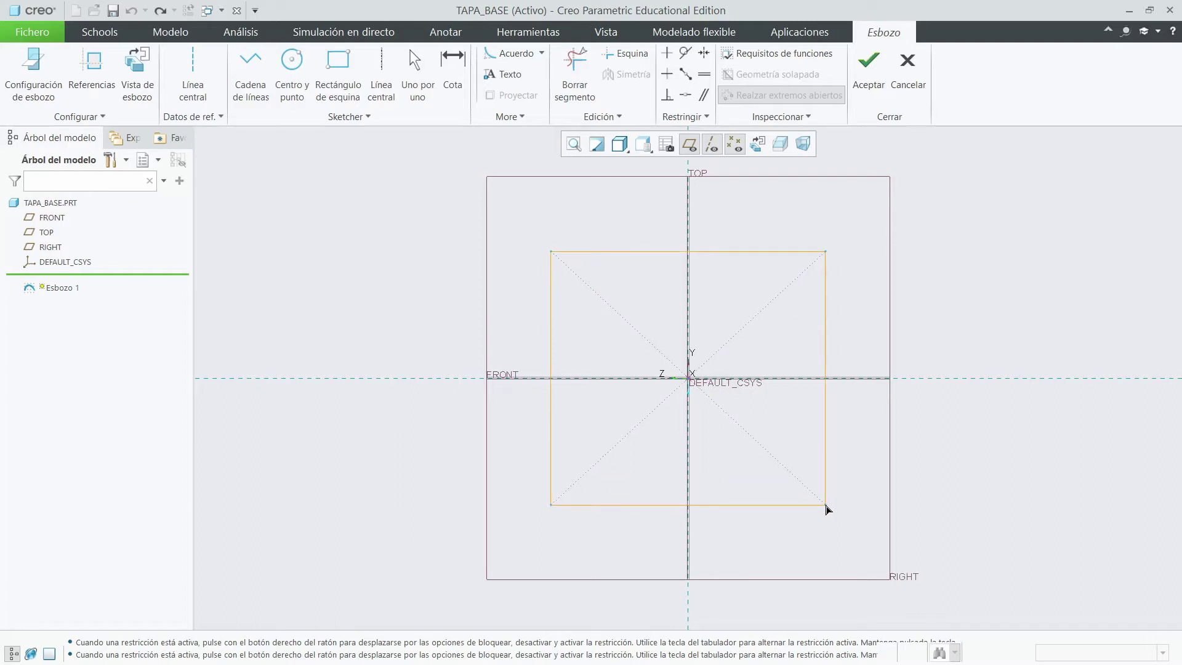
{"action": "middle_click", "coordinate": [825, 504]}
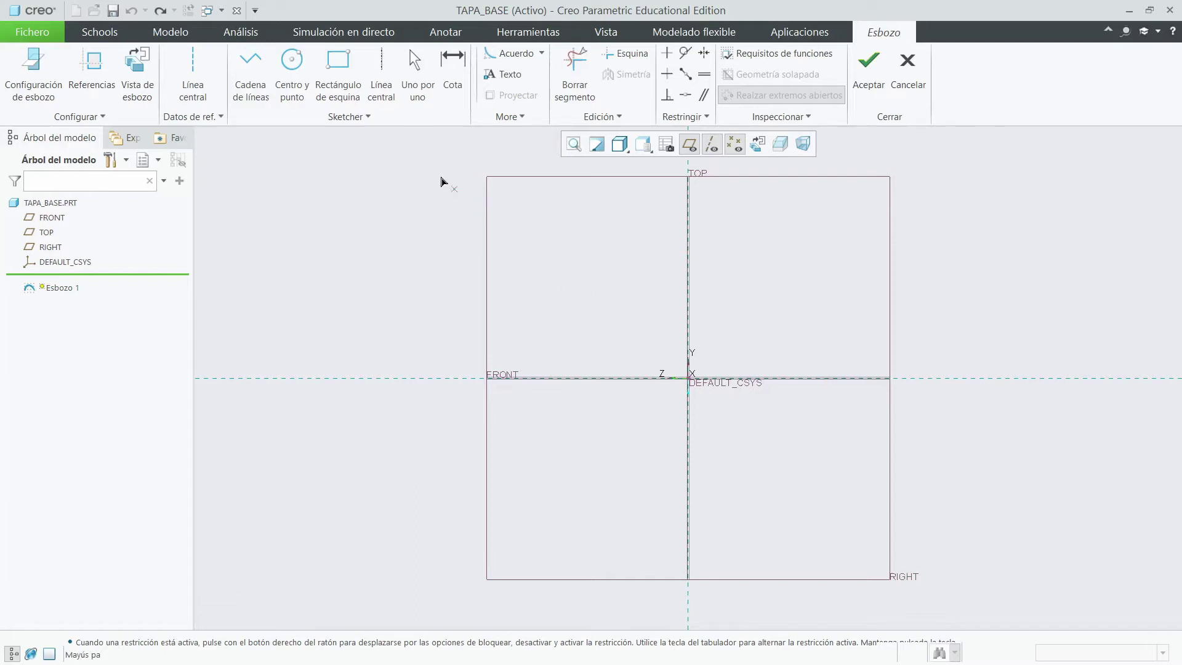
Sketch a vertical and a horizontal centreline along the two reference axes through the origin
{"action": "left_click", "coordinate": [381, 71]}
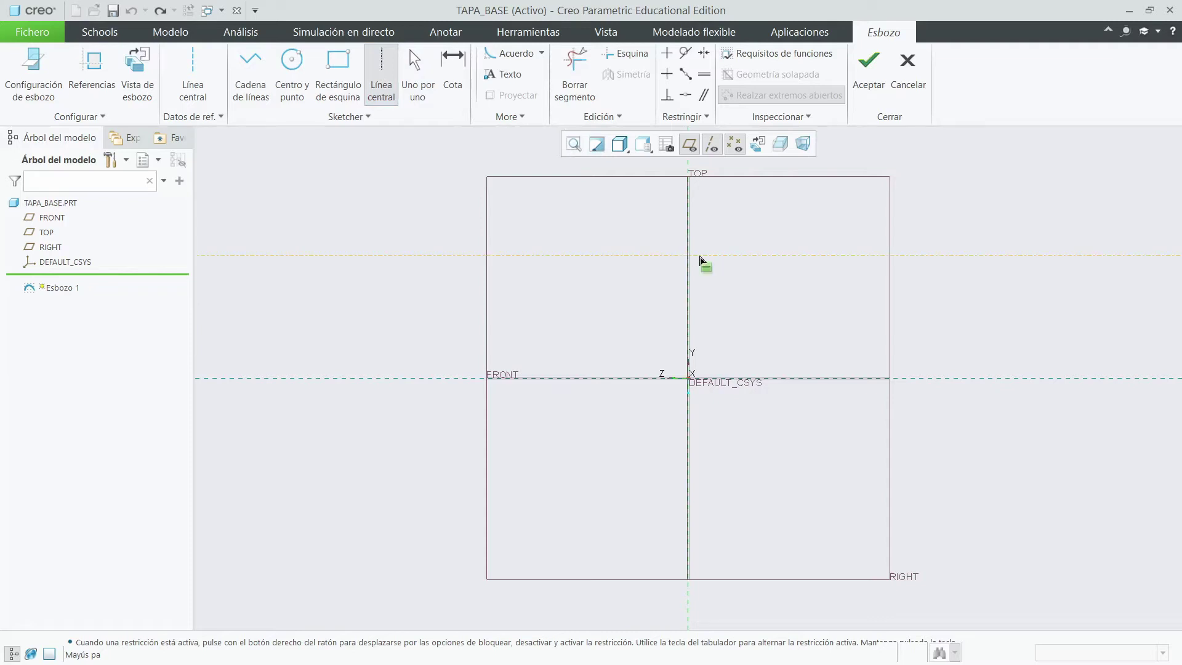
{"action": "left_click", "coordinate": [689, 196]}
{"action": "left_click", "coordinate": [435, 379]}
{"action": "left_click", "coordinate": [506, 380]}
Sketch an L-shaped pair of lines about 140 by 143 mm joining the two centrelines above the horizontal one, on the FRONT label side
{"action": "left_click", "coordinate": [342, 71]}
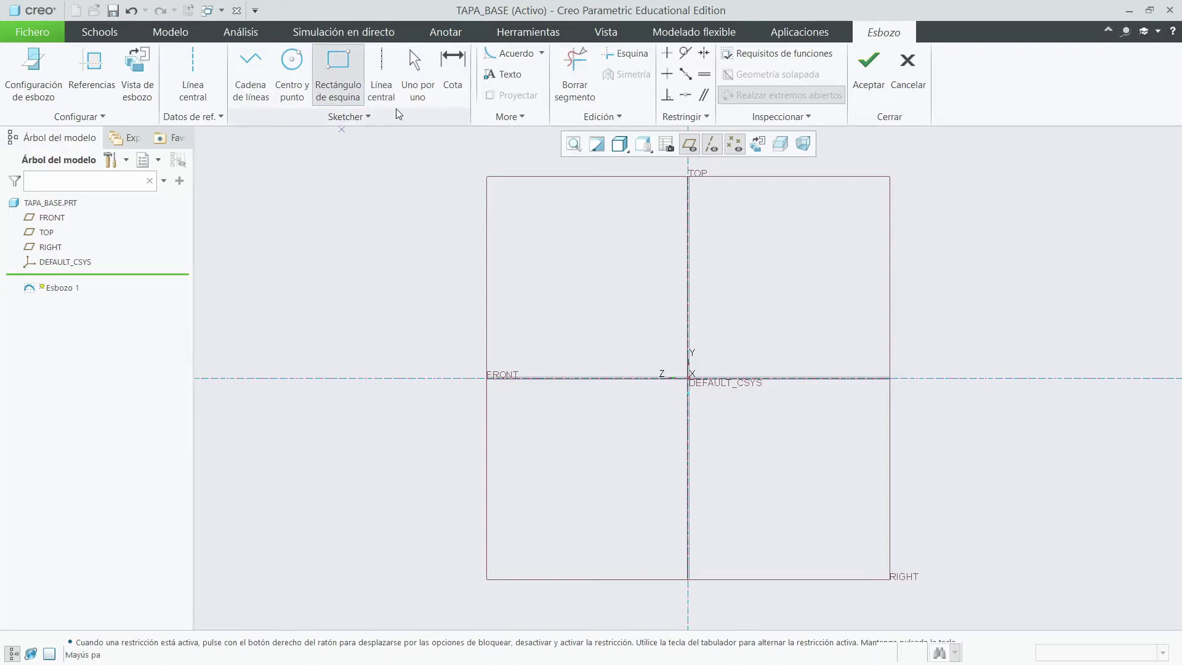
{"action": "key", "text": "l"}
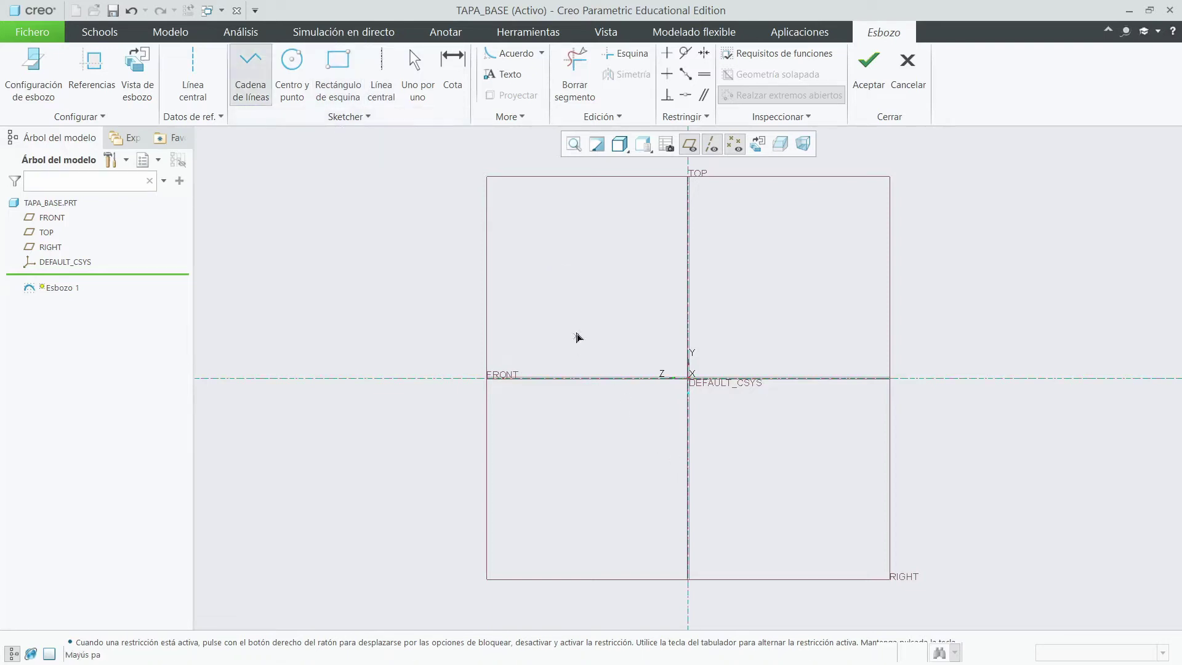
{"action": "left_click", "coordinate": [577, 379]}
{"action": "left_click", "coordinate": [576, 266]}
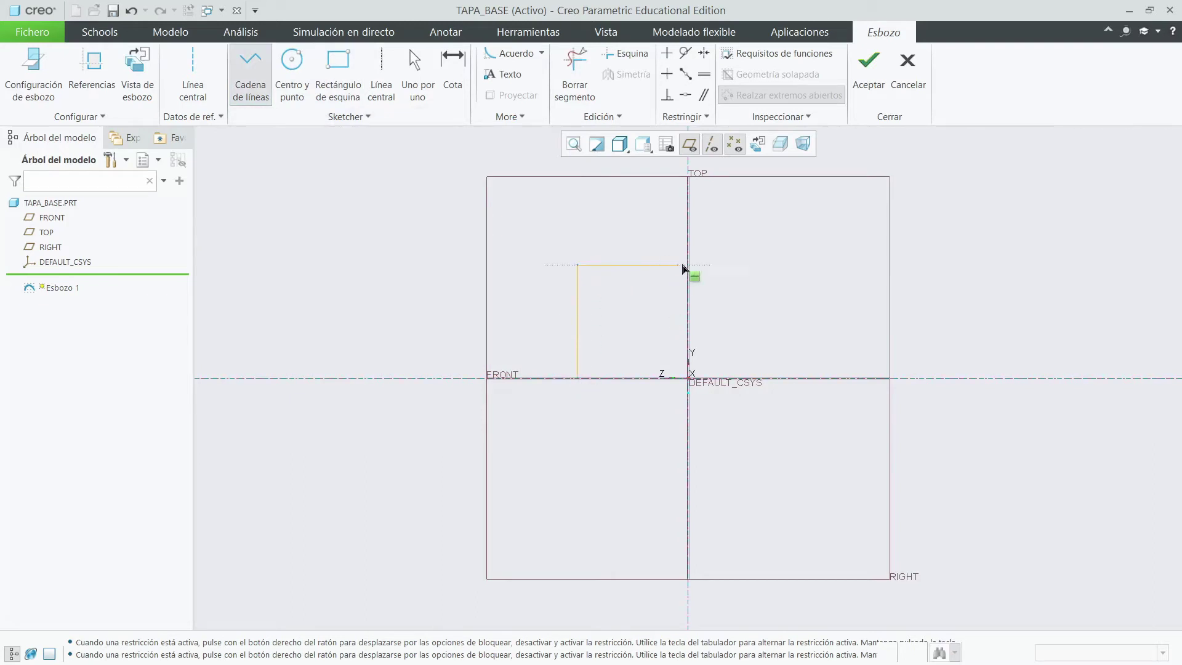
{"action": "left_click", "coordinate": [688, 266]}
{"action": "middle_click", "coordinate": [710, 246]}
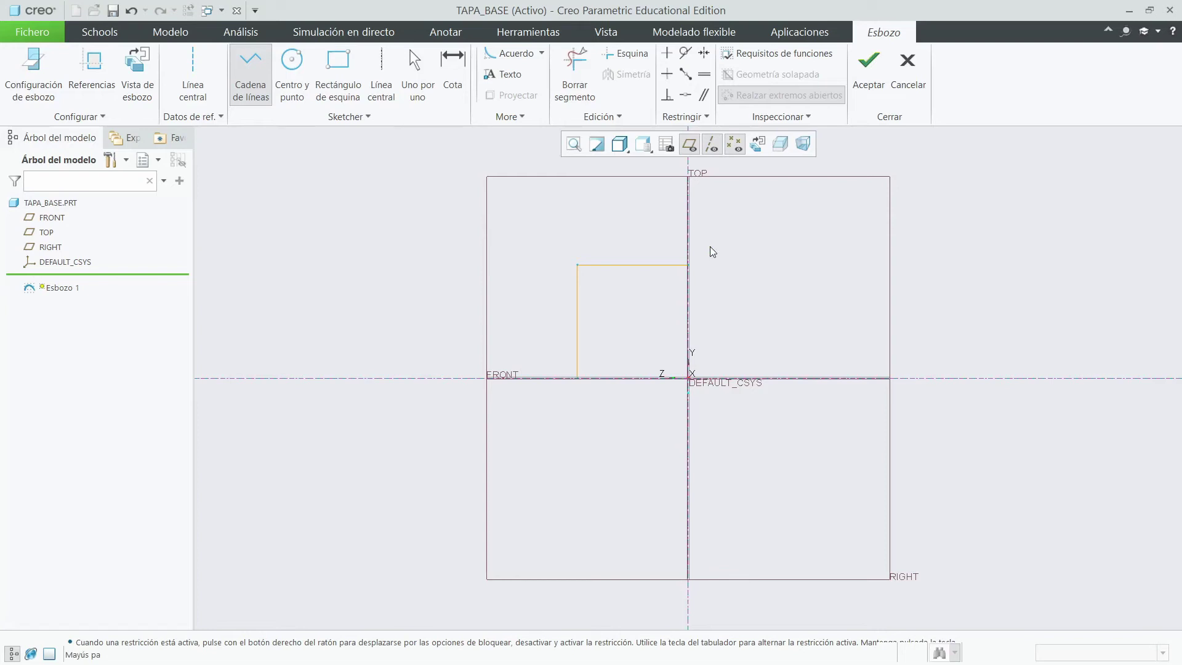
Mirror the two sketched lines about the vertical centreline
{"action": "left_click", "coordinate": [418, 66]}
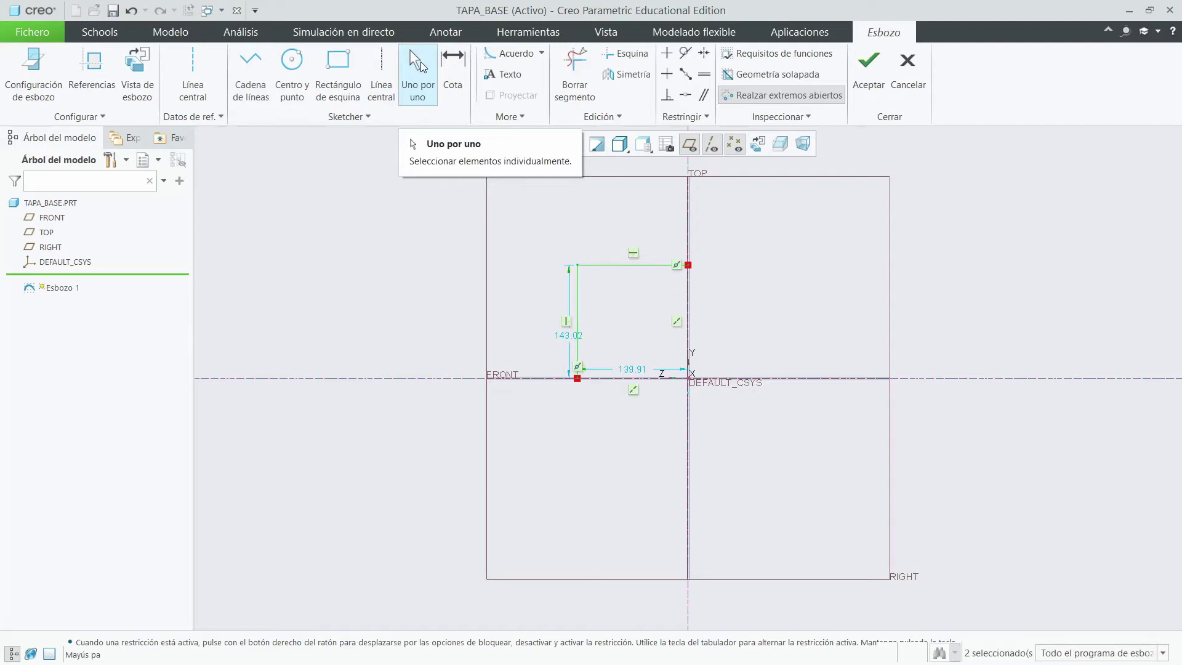
{"action": "mouse_move", "coordinate": [522, 240]}
{"action": "left_mouse_down"}
{"action": "mouse_move", "coordinate": [539, 273]}
{"action": "mouse_move", "coordinate": [756, 494]}
{"action": "mouse_move", "coordinate": [777, 494]}
{"action": "mouse_move", "coordinate": [745, 450]}
{"action": "left_mouse_up"}
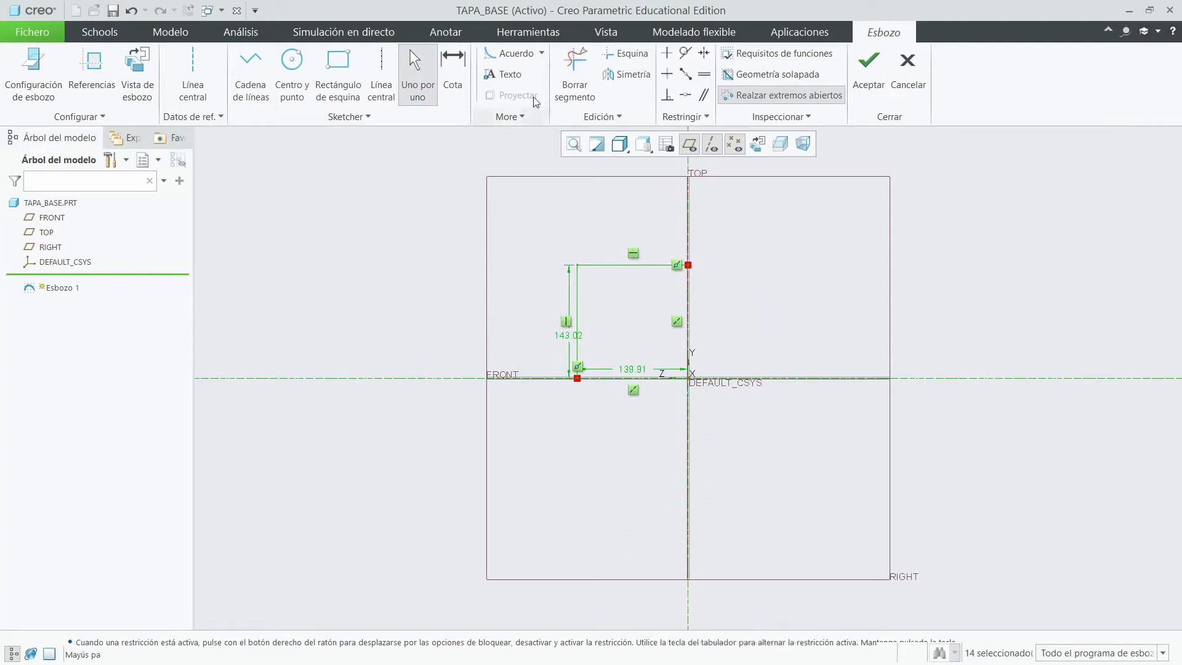
{"action": "left_click", "coordinate": [627, 78]}
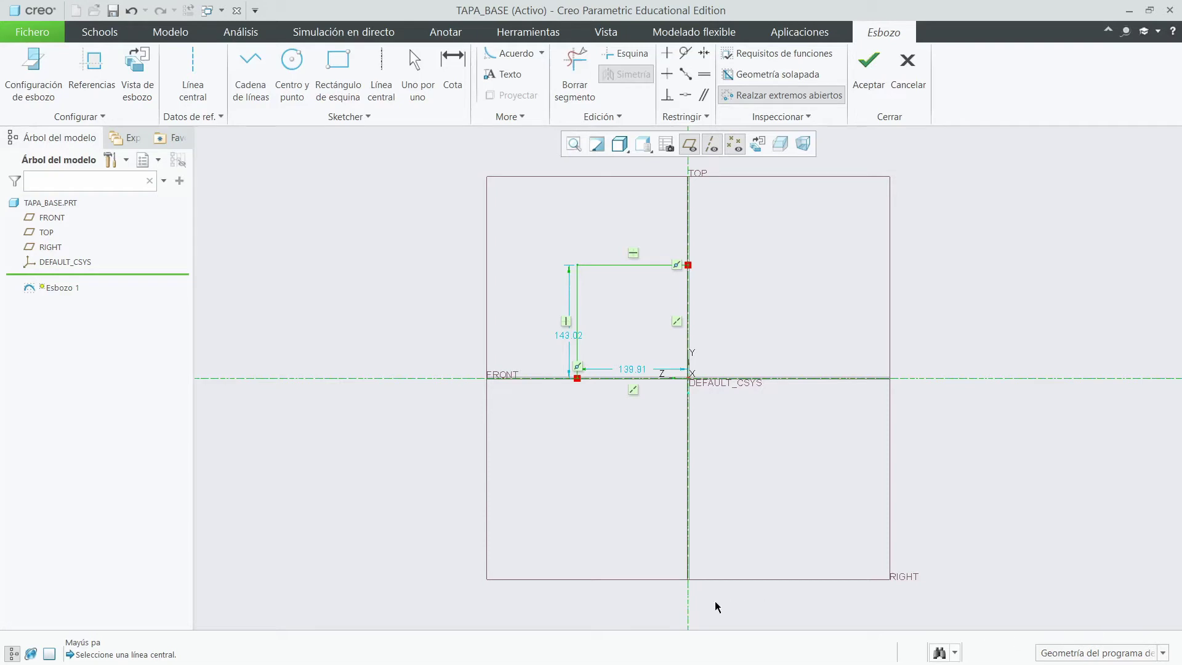
{"action": "left_click", "coordinate": [689, 601]}
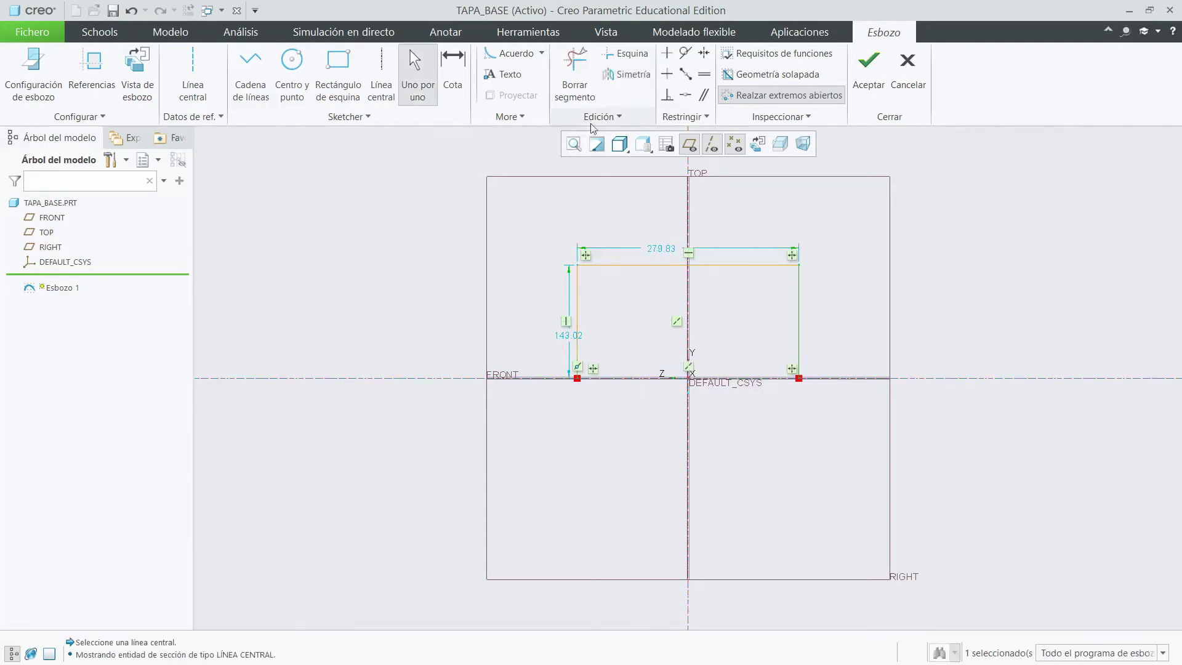
Mirror the upper half profile about the horizontal centreline, and undo the mirrors and the sketched lines, keeping both centrelines
{"action": "left_click_drag", "start_coordinate": [534, 225], "coordinate": [886, 472]}
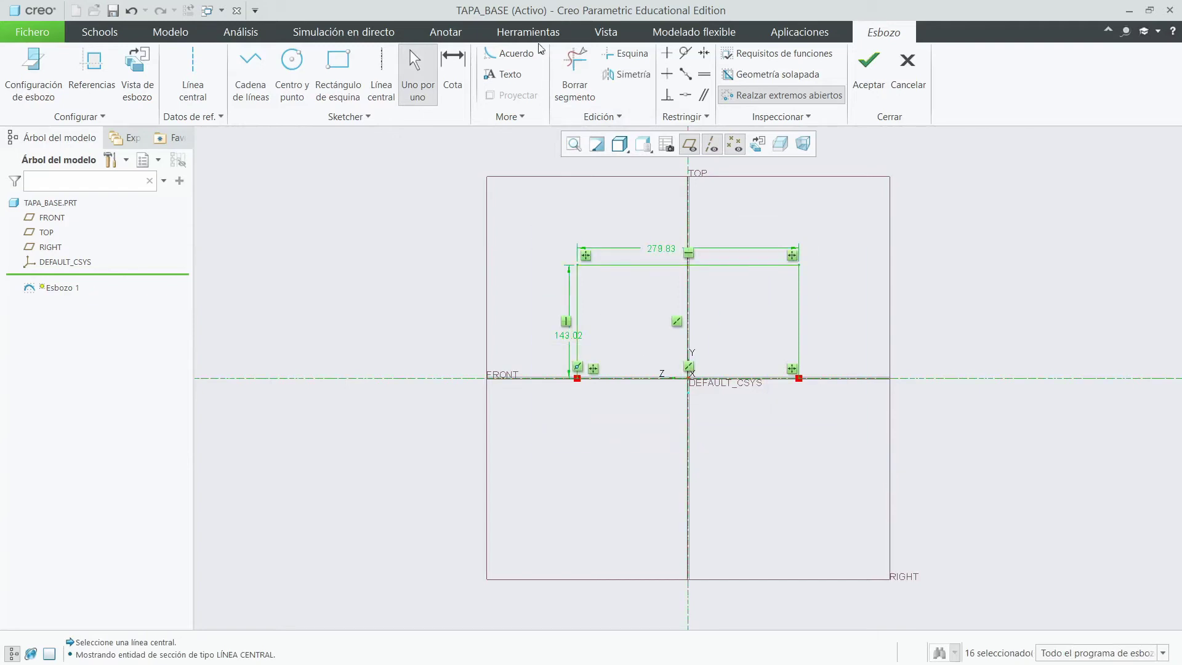
{"action": "left_click", "coordinate": [628, 76]}
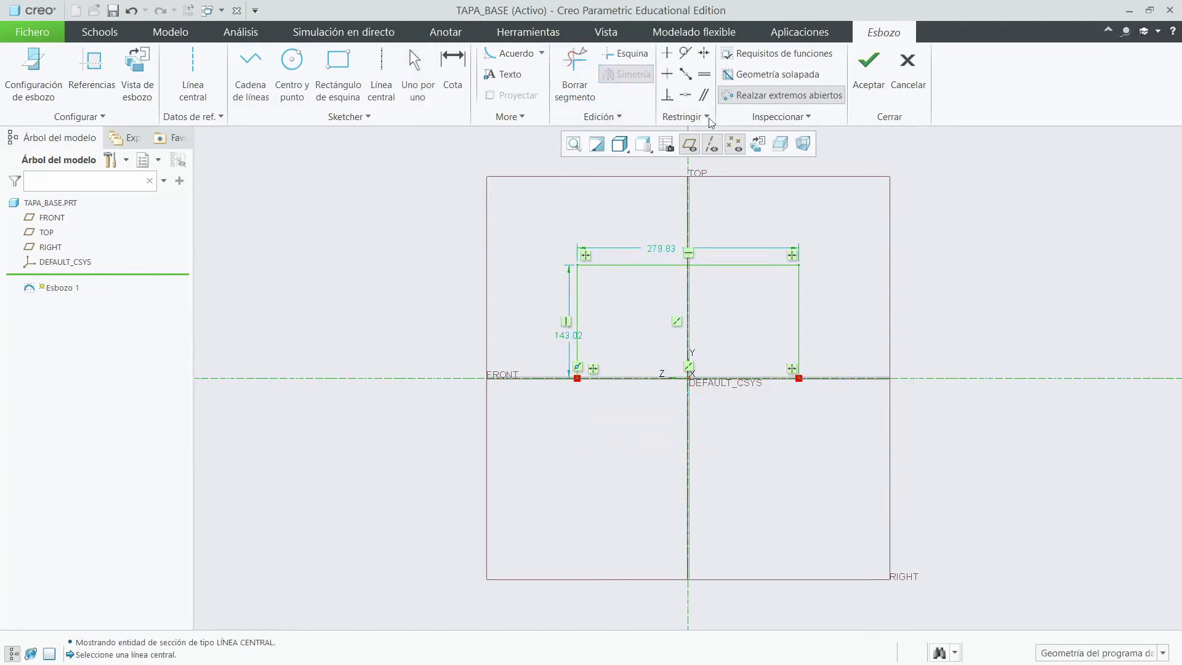
{"action": "left_click", "coordinate": [986, 379]}
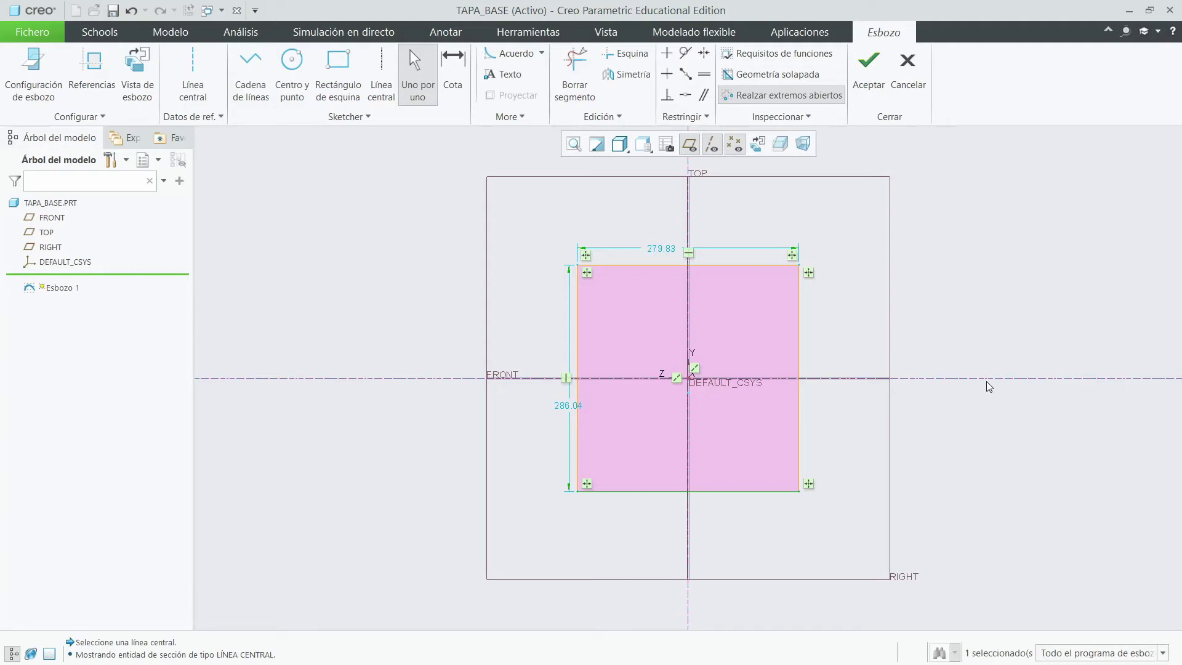
{"action": "key", "text": "ctrl+z"}
{"action": "key", "text": "ctrl+z"}
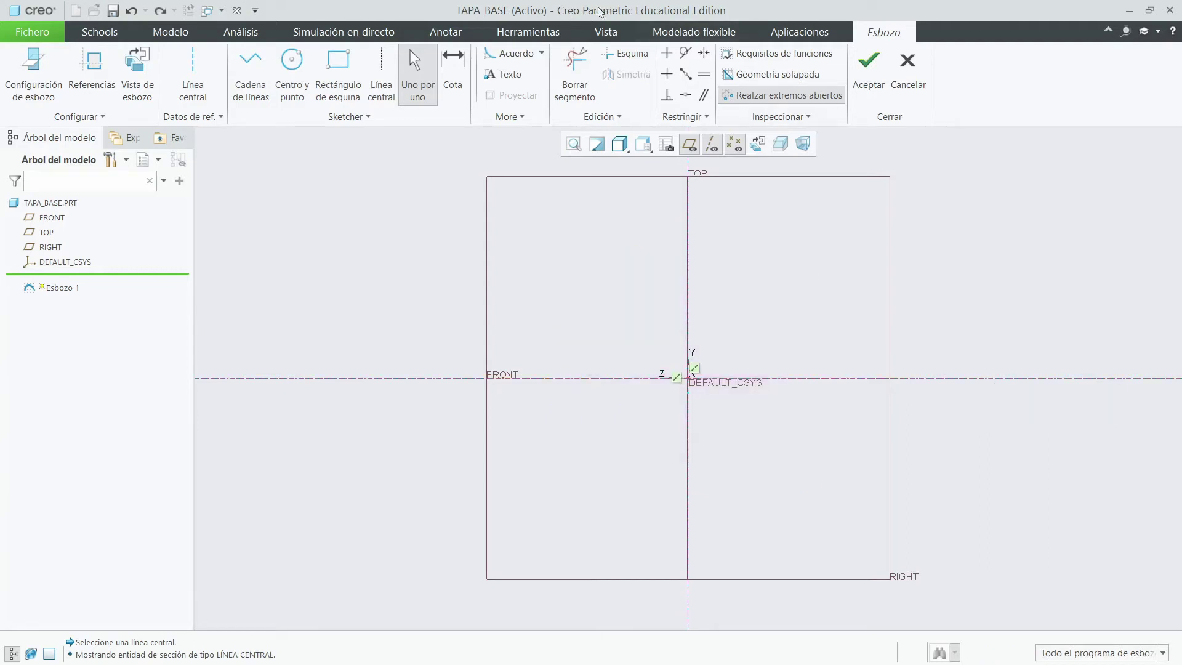
Sketch a corner rectangle about 353 by 239 mm, symmetric about the vertical and horizontal centrelines
{"action": "left_click", "coordinate": [338, 69]}
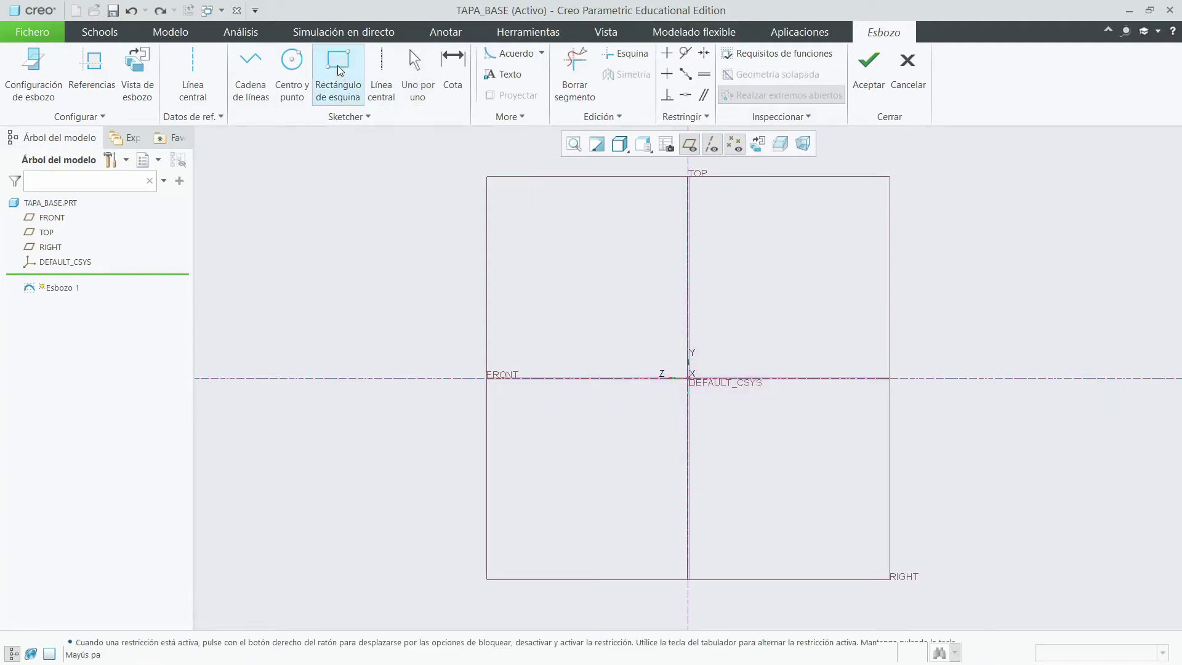
{"action": "left_click", "coordinate": [550, 285]}
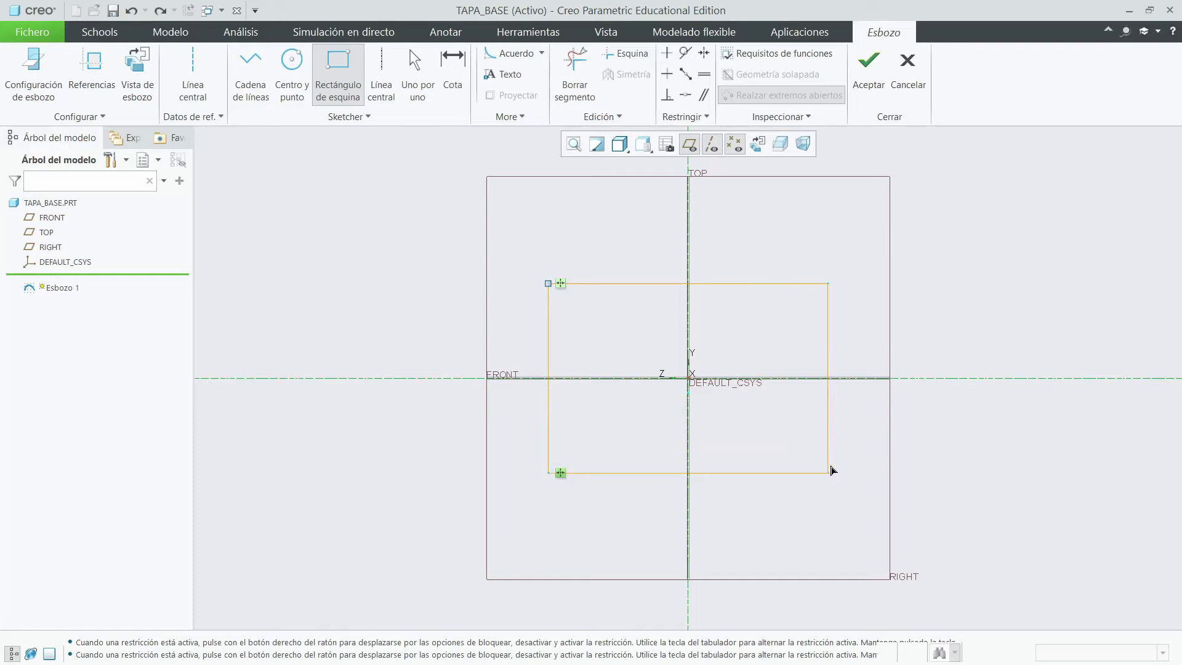
{"action": "left_click", "coordinate": [828, 472]}
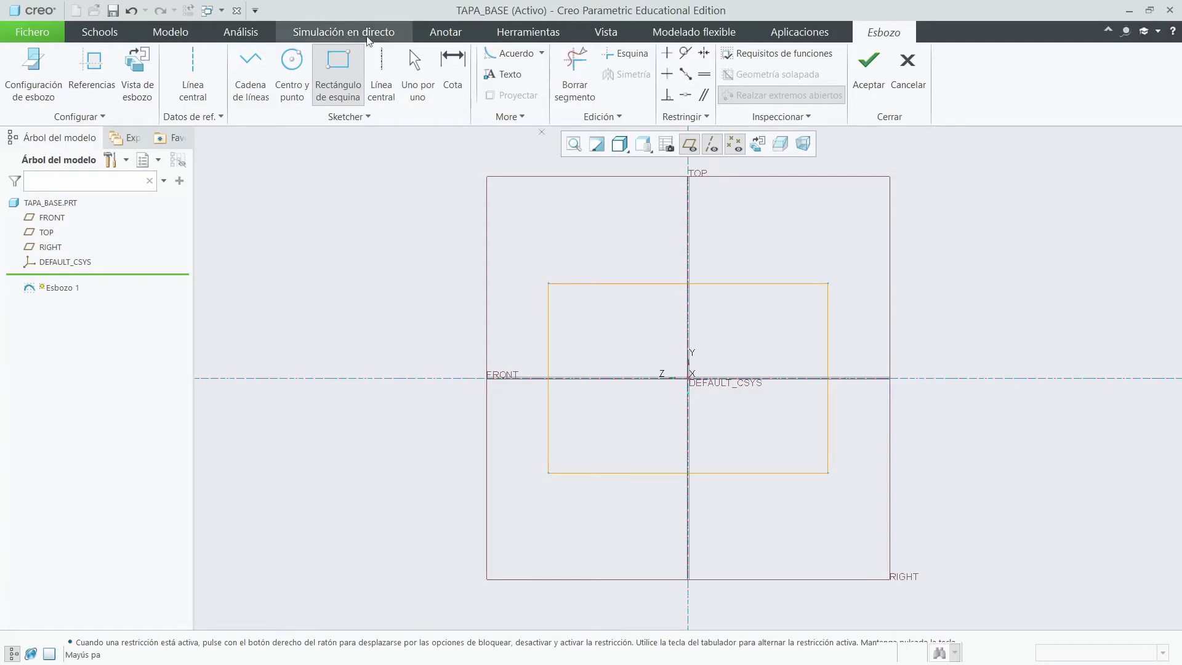
Set the rectangle's width and height to 40 mm each, and accept the sketch
{"action": "left_click", "coordinate": [451, 79]}
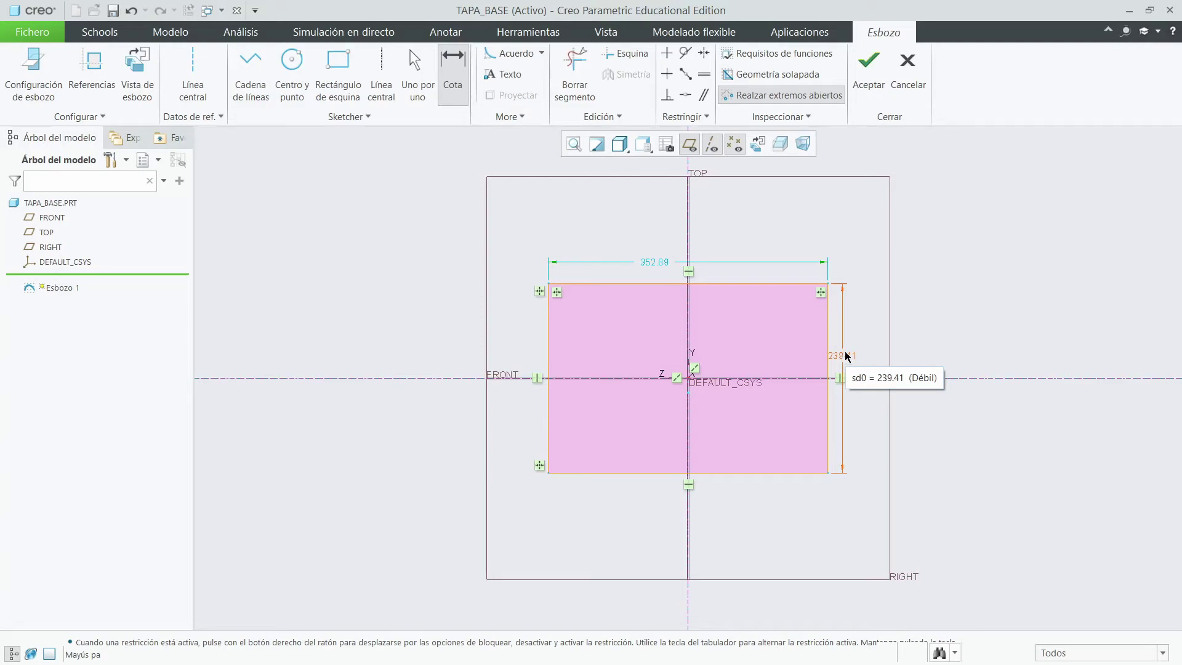
{"action": "double_click", "coordinate": [657, 263]}
{"action": "type", "text": "4"}
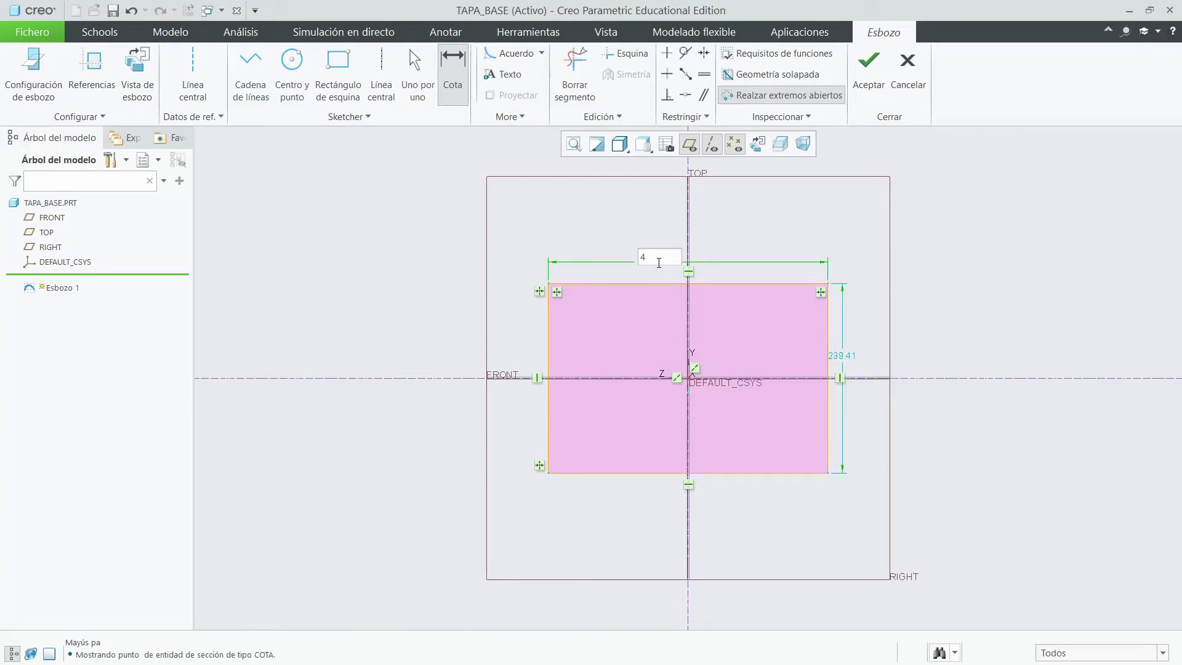
{"action": "type", "text": "0"}
{"action": "key", "text": "Return"}
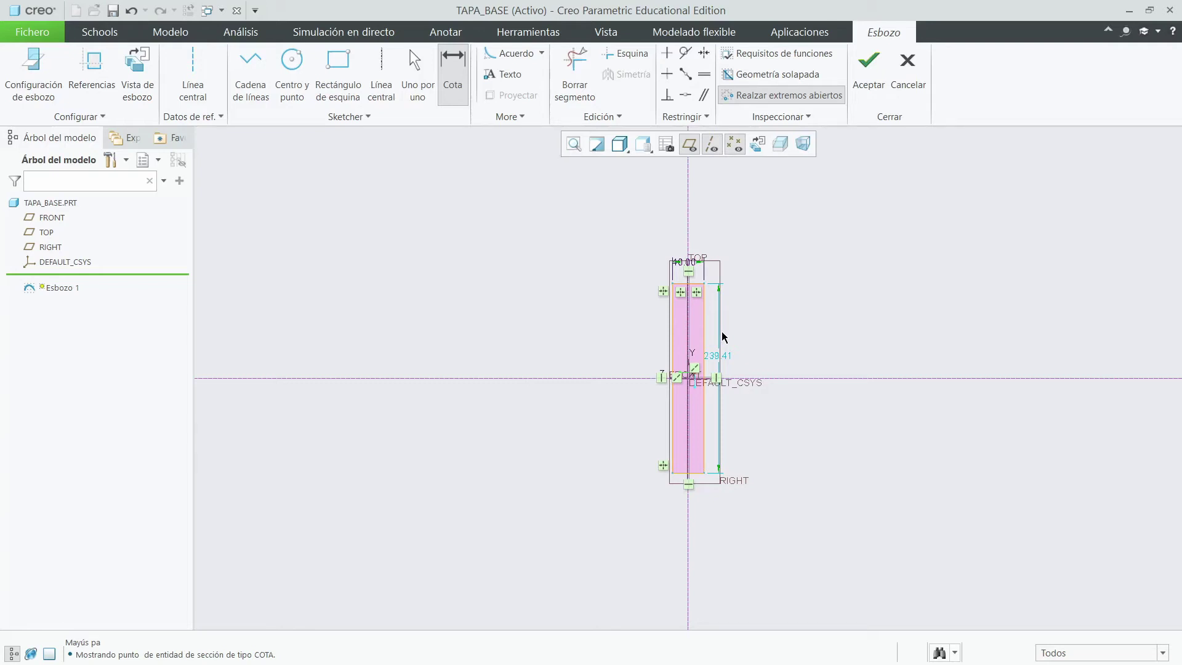
{"action": "double_click", "coordinate": [723, 361]}
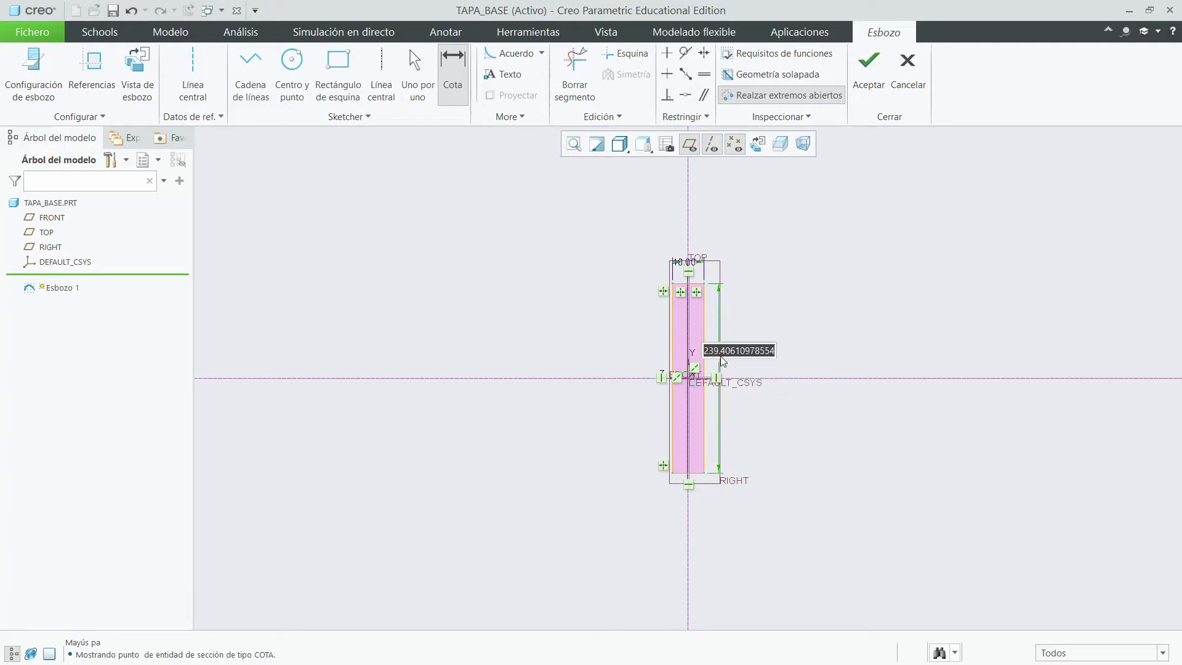
{"action": "type", "text": "40"}
{"action": "key", "text": "Return"}
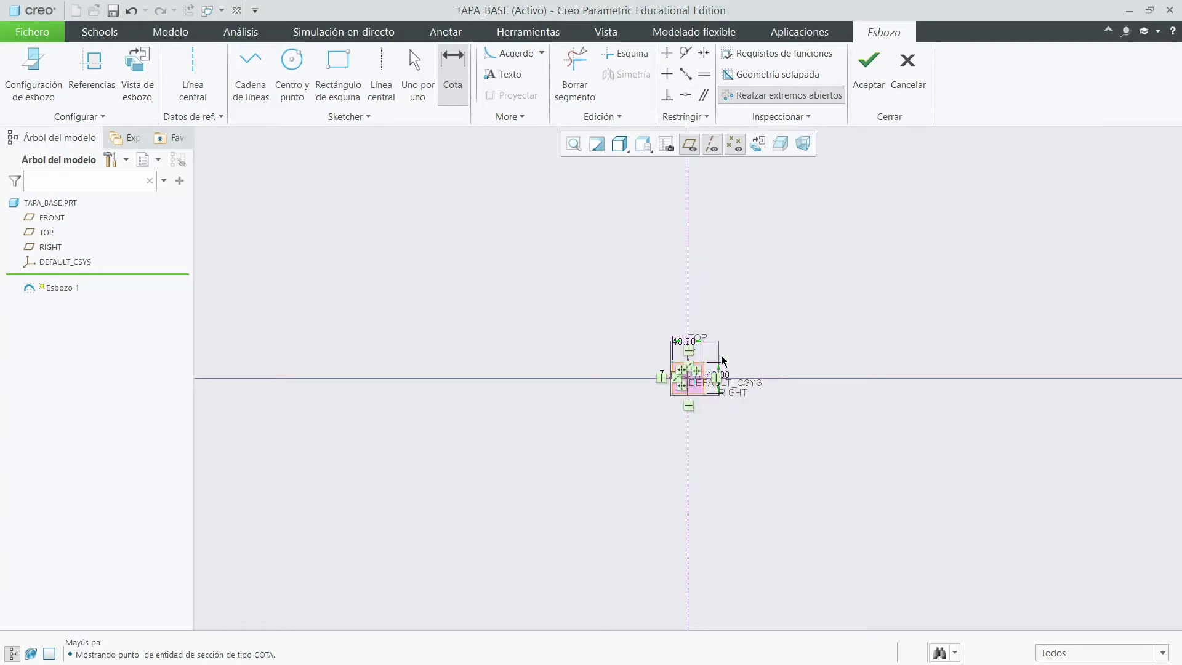
{"action": "left_click", "coordinate": [573, 144]}
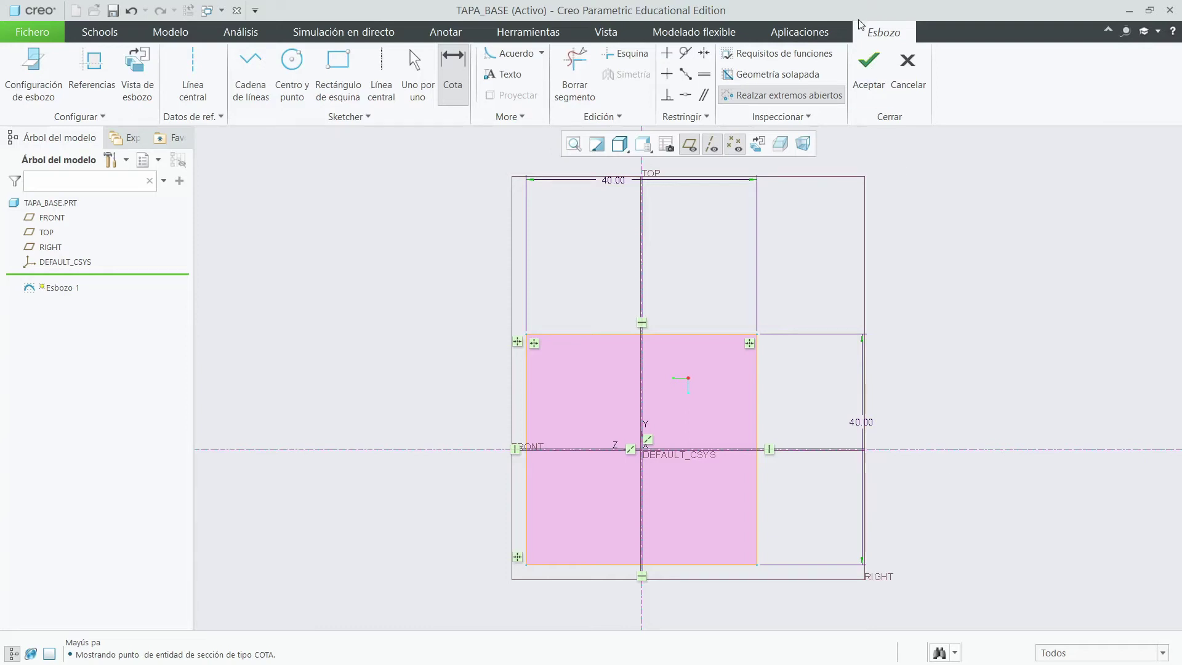
{"action": "left_click", "coordinate": [871, 70]}
Extrude the square sketch as a solid with a depth of 16 mm
{"action": "mouse_move", "coordinate": [814, 283]}
{"action": "middle_mouse_down"}
{"action": "mouse_move", "coordinate": [873, 263]}
{"action": "mouse_move", "coordinate": [864, 306]}
{"action": "mouse_move", "coordinate": [877, 306]}
{"action": "middle_mouse_up"}
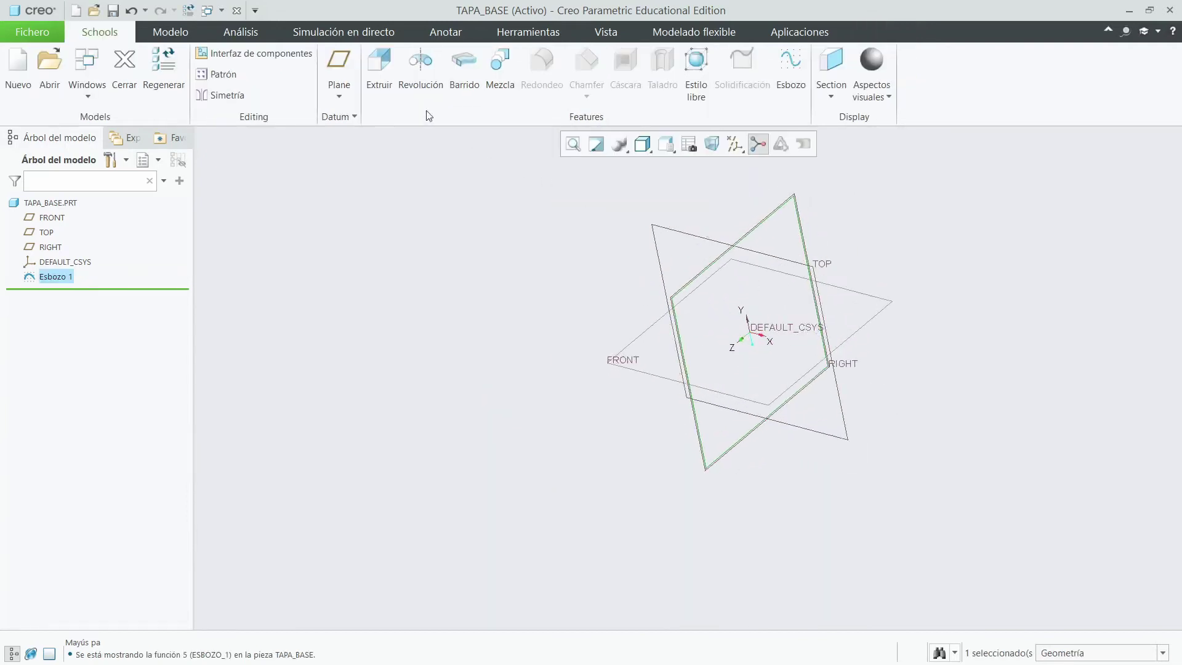
{"action": "left_click", "coordinate": [380, 67]}
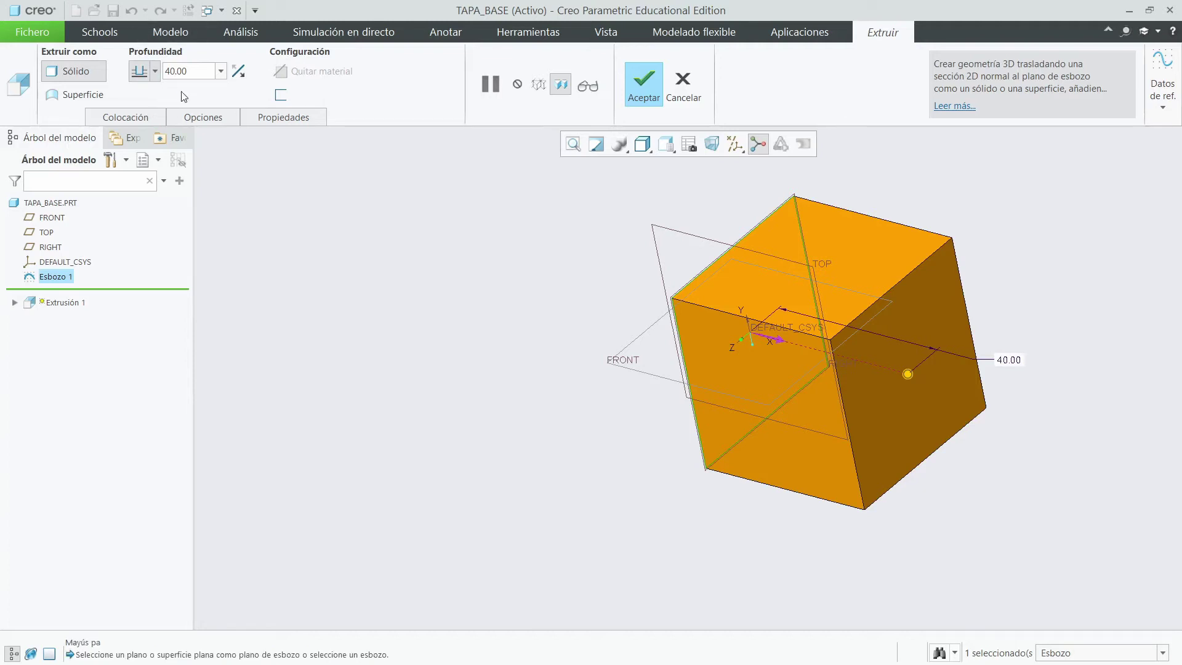
{"action": "double_click", "coordinate": [192, 72]}
{"action": "type", "text": "16"}
{"action": "key", "text": "Return"}
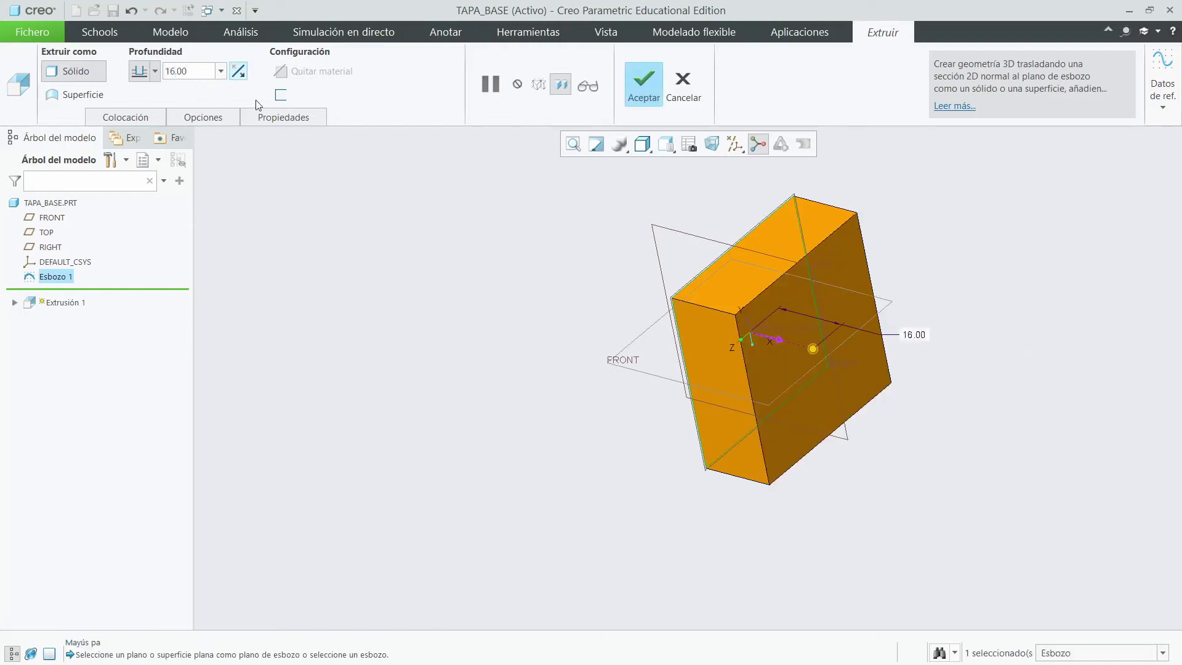
Reverse the extrusion to the opposite side of the sketch plane, along negative X, and accept it
{"action": "left_click", "coordinate": [155, 71]}
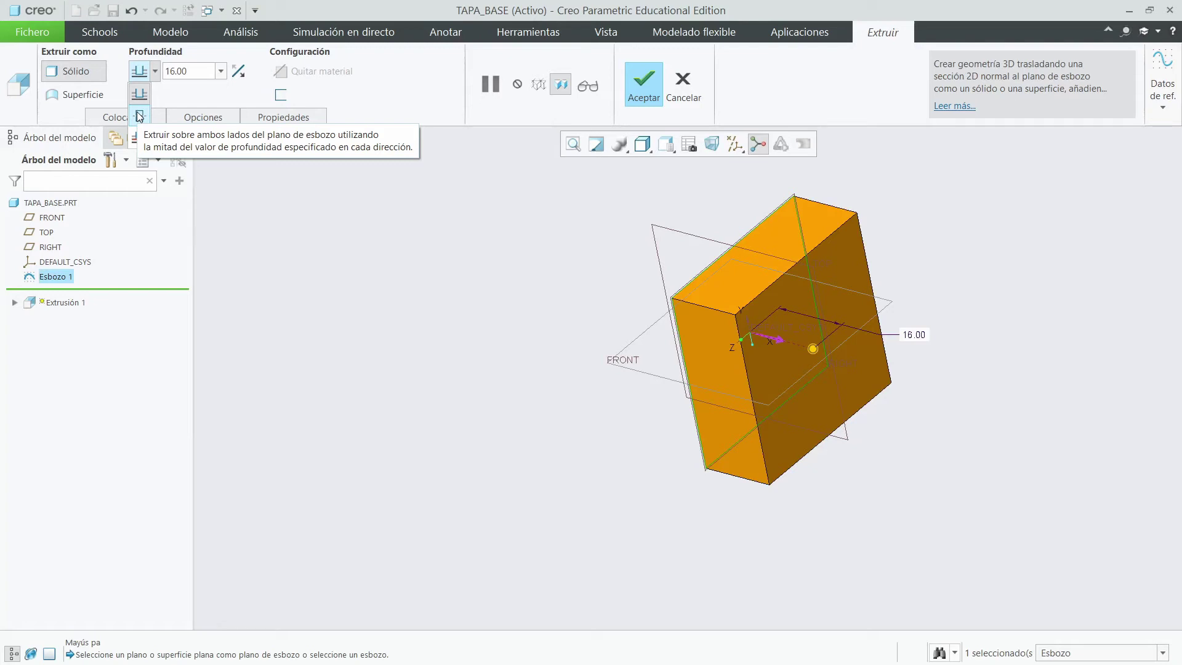
{"action": "left_click", "coordinate": [239, 74]}
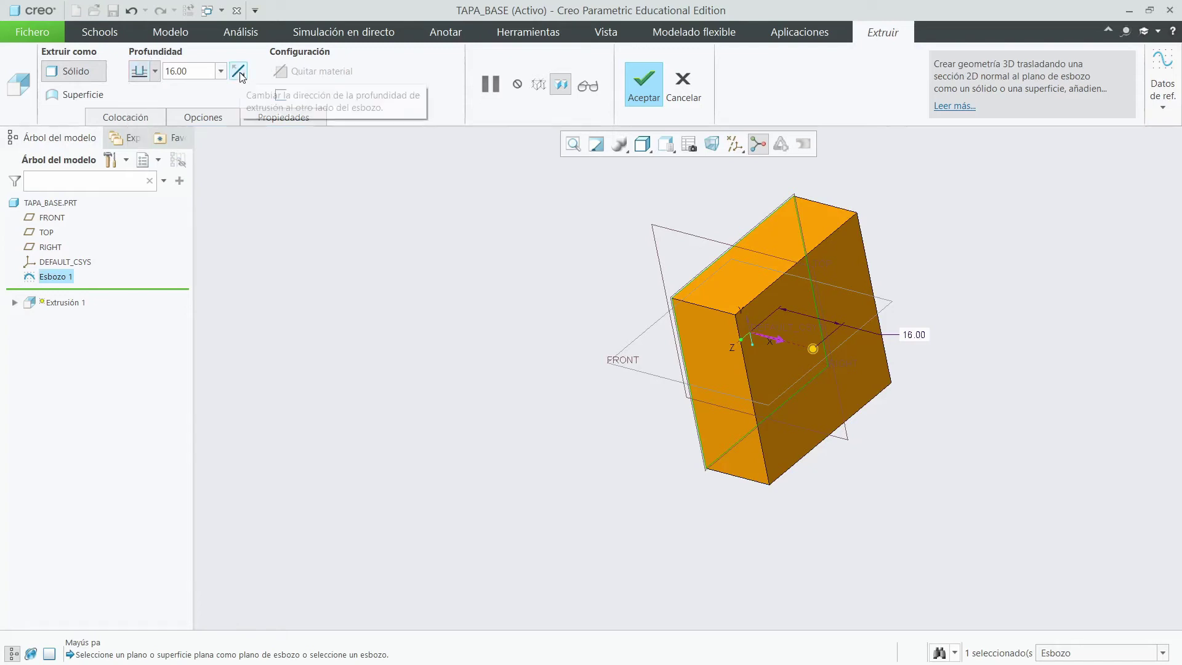
{"action": "left_click", "coordinate": [240, 73]}
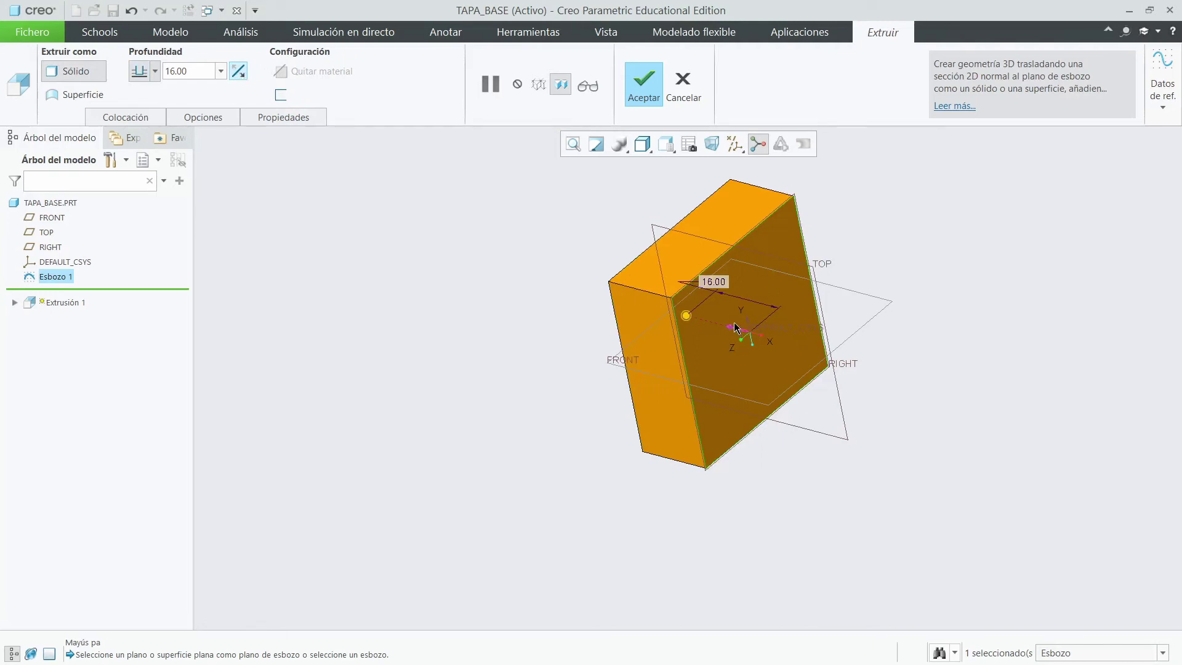
{"action": "left_click", "coordinate": [734, 324]}
{"action": "left_click", "coordinate": [734, 324]}
{"action": "left_click", "coordinate": [241, 70]}
{"action": "left_click", "coordinate": [648, 92]}
{"action": "mouse_move", "coordinate": [830, 248]}
{"action": "middle_mouse_down"}
{"action": "mouse_move", "coordinate": [803, 244]}
{"action": "mouse_move", "coordinate": [853, 243]}
{"action": "mouse_move", "coordinate": [833, 220]}
{"action": "mouse_move", "coordinate": [837, 244]}
{"action": "mouse_move", "coordinate": [819, 234]}
{"action": "mouse_move", "coordinate": [818, 246]}
{"action": "middle_mouse_up"}
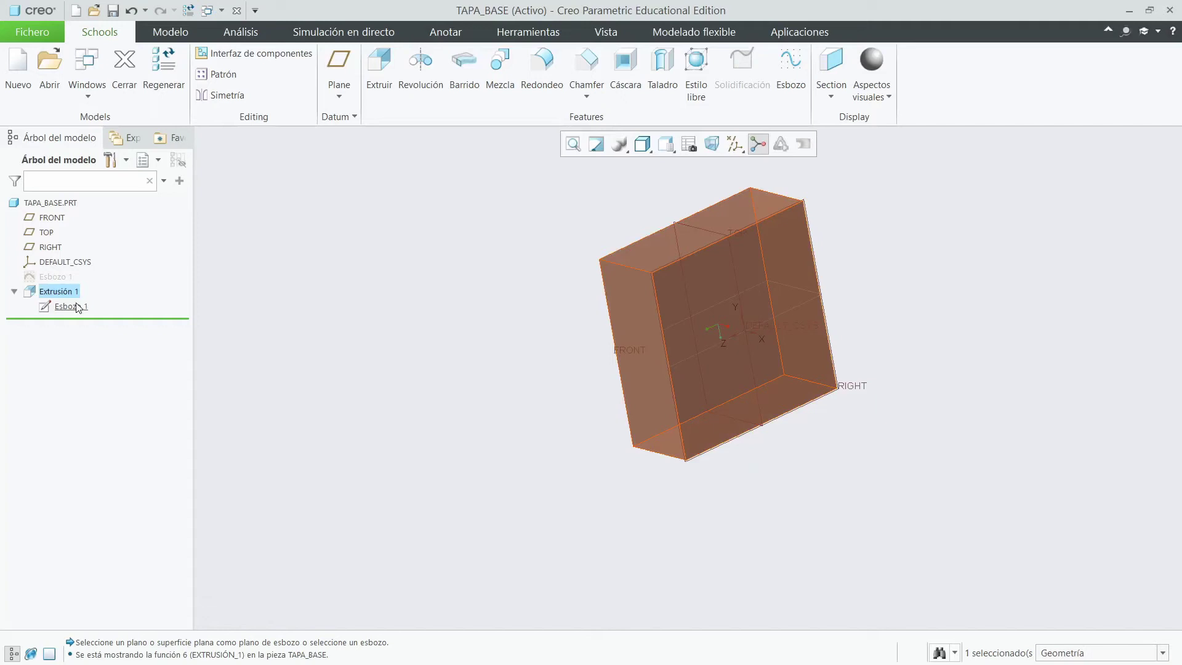
Show the hidden sketch Esbozo 1 in the model, and hide it again
{"action": "left_click", "coordinate": [56, 277]}
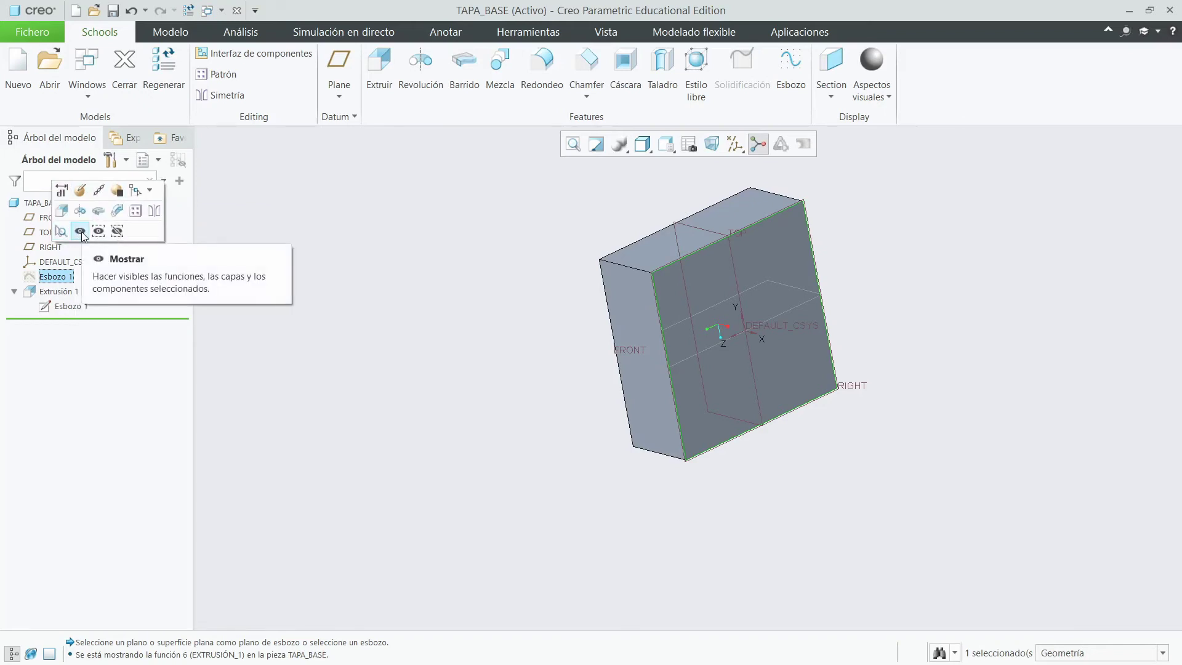
{"action": "left_click", "coordinate": [81, 232]}
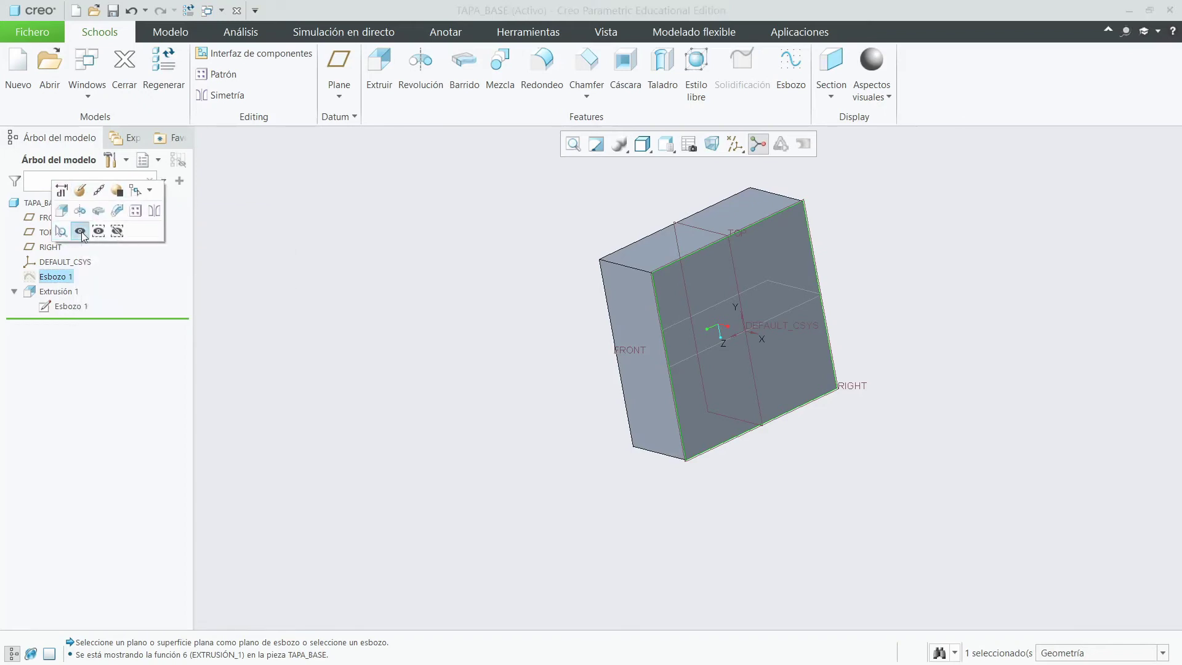
{"action": "left_click", "coordinate": [251, 301]}
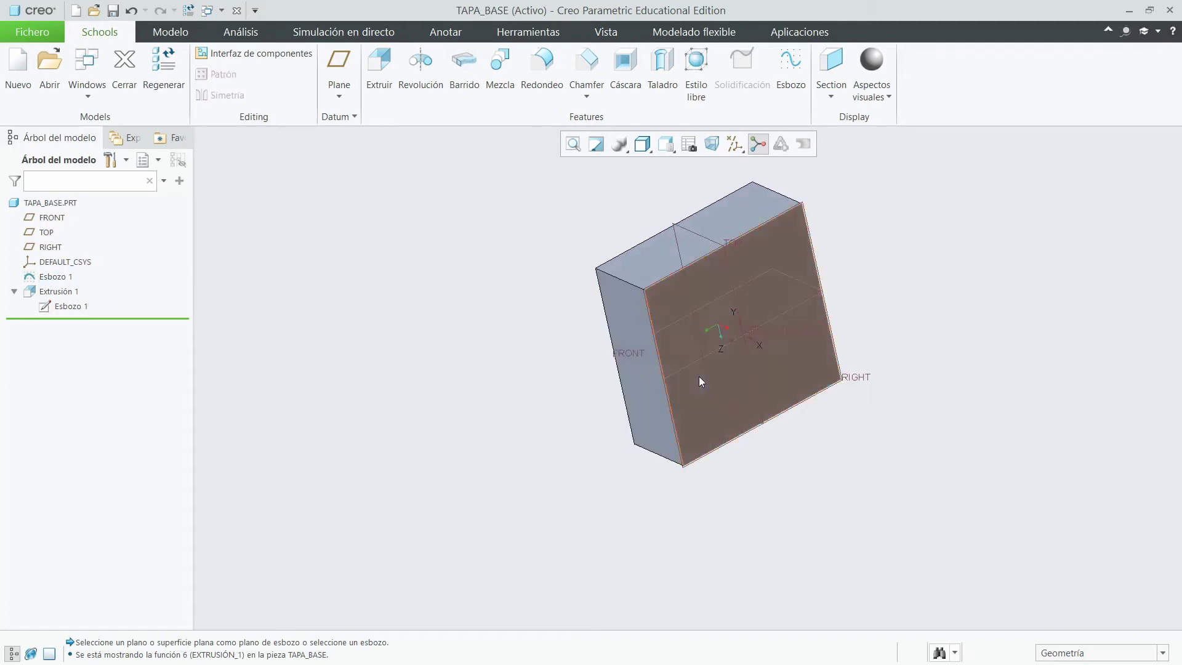
{"action": "left_click", "coordinate": [63, 278]}
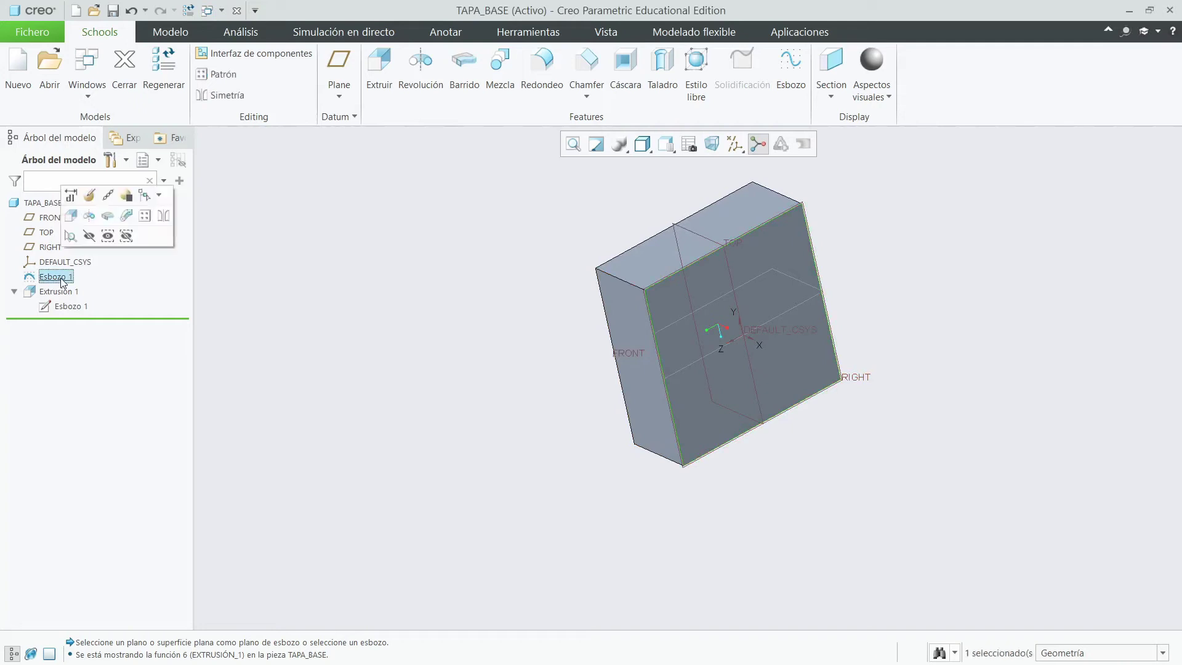
{"action": "left_click", "coordinate": [89, 236]}
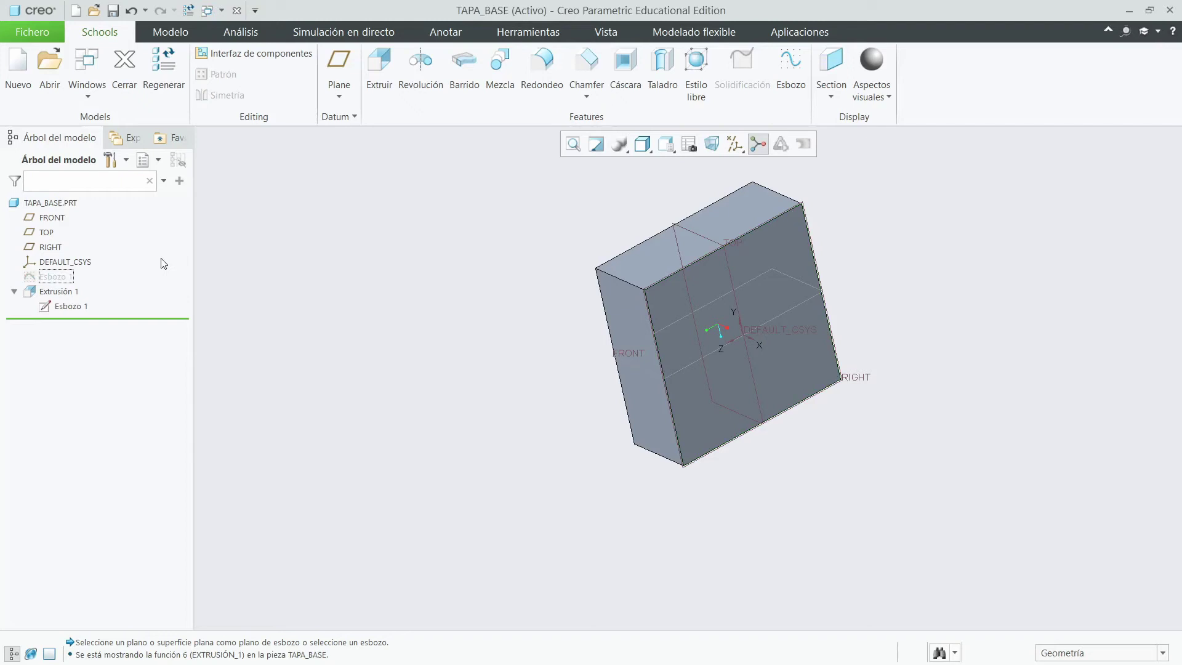
Open the definitions of Extrusión 1 and its source sketch Esbozo 1 for review, leaving each without changes
{"action": "left_click", "coordinate": [61, 294]}
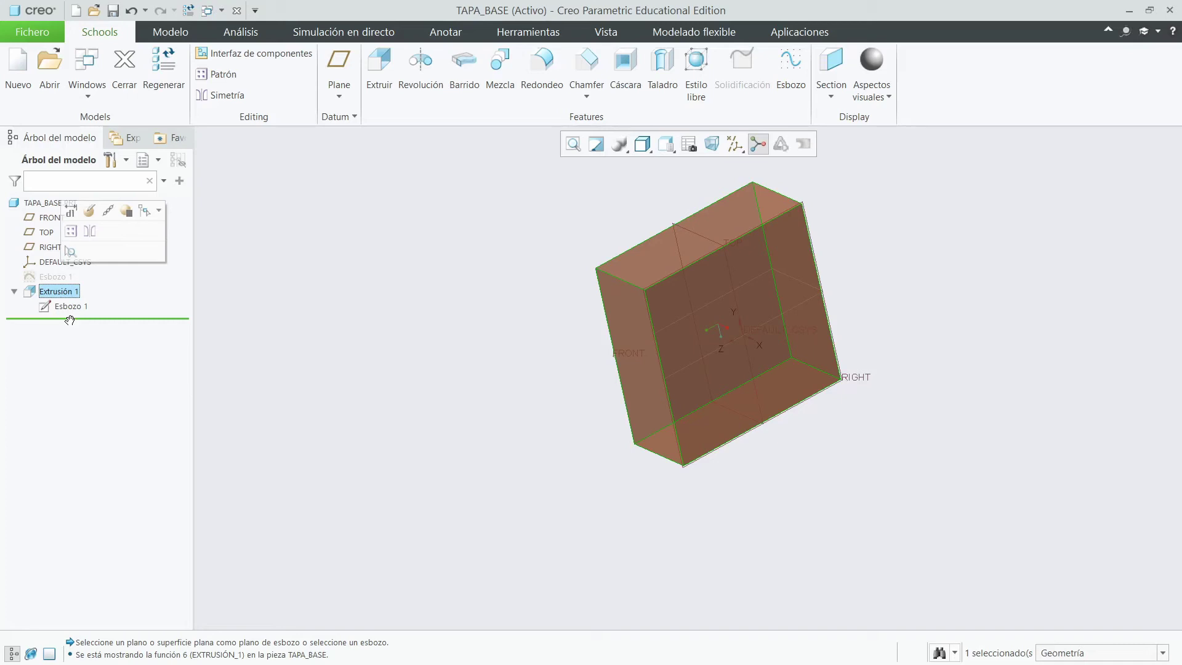
{"action": "left_click", "coordinate": [90, 213]}
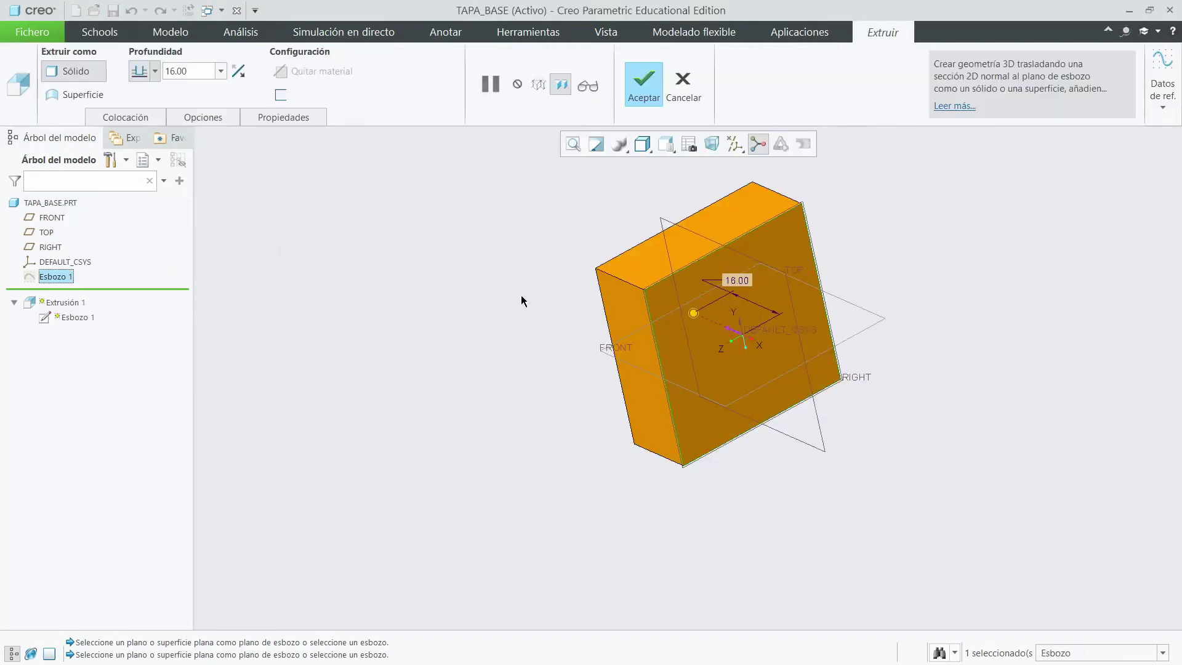
{"action": "left_click", "coordinate": [684, 87]}
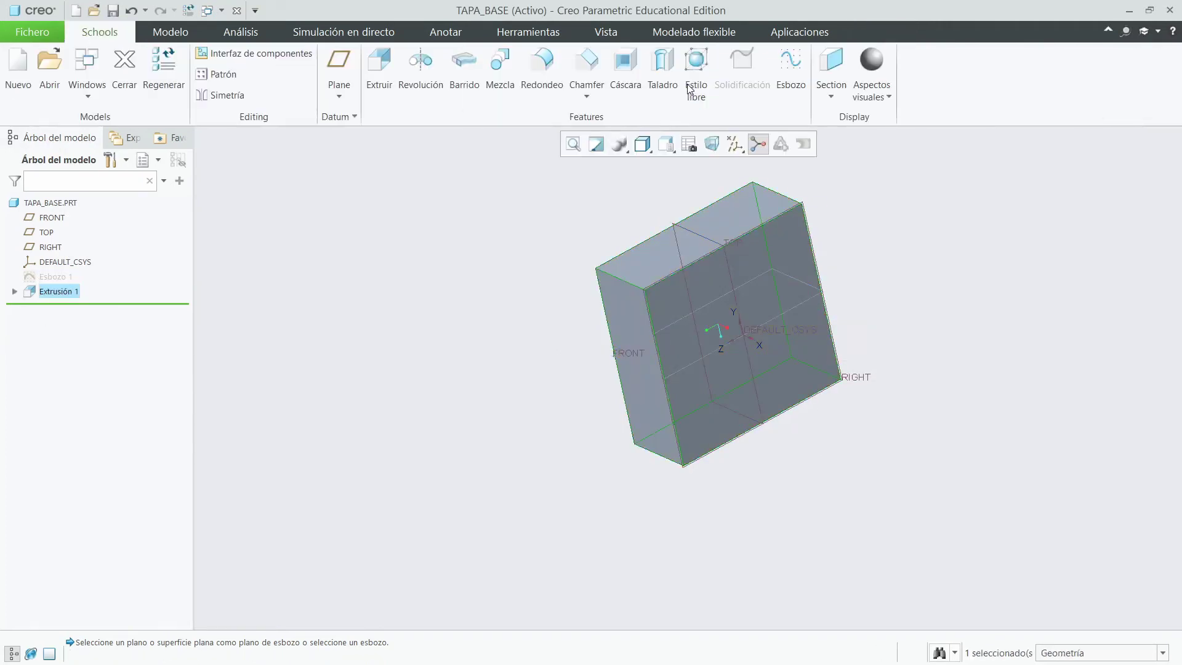
{"action": "left_click", "coordinate": [56, 277]}
{"action": "left_click", "coordinate": [84, 197]}
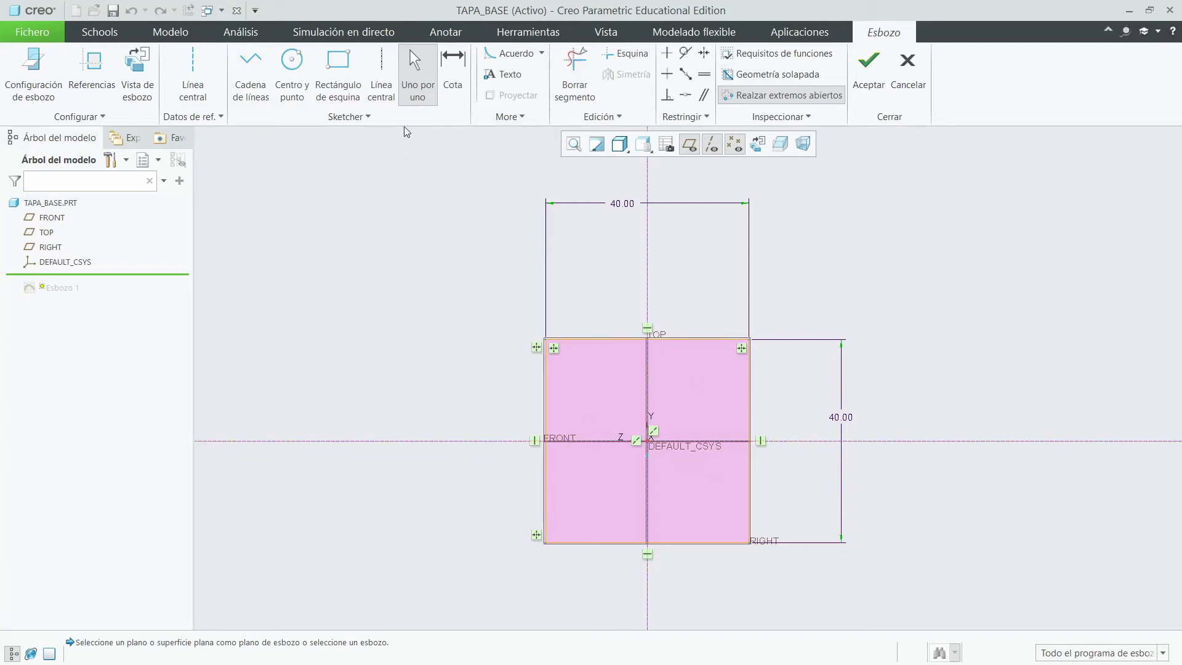
{"action": "left_click", "coordinate": [907, 77]}
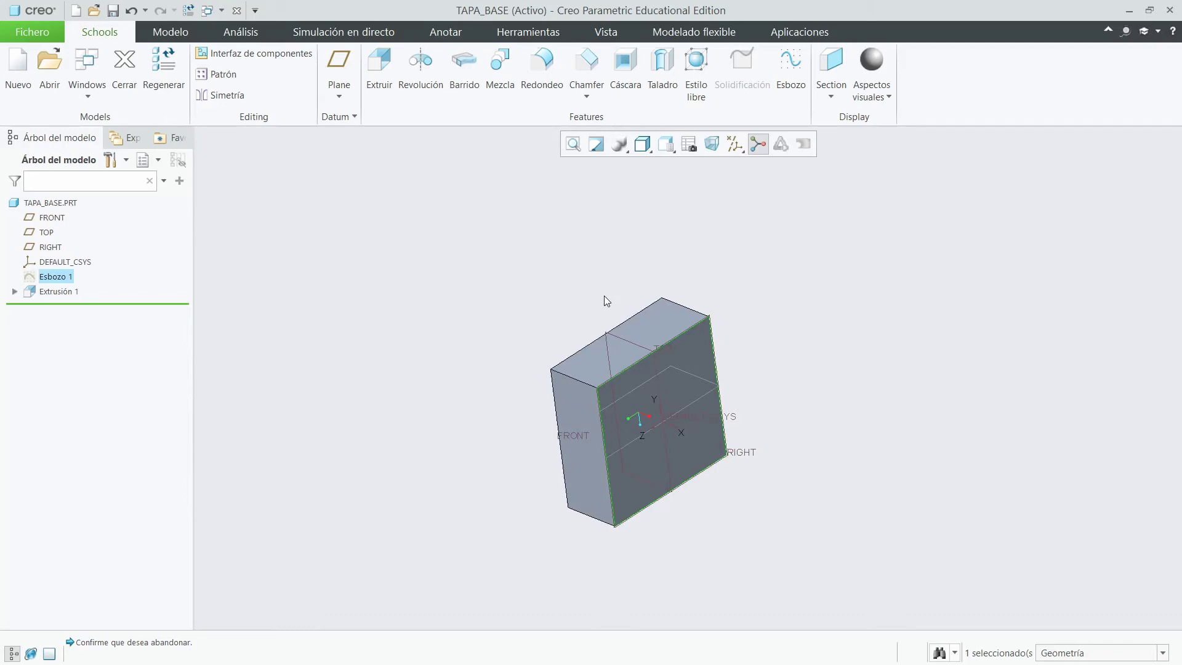
Start a sketch on the block's square face at the RIGHT plane, and draw a circle about 26 mm in diameter centred on the origin
{"action": "left_click", "coordinate": [637, 405]}
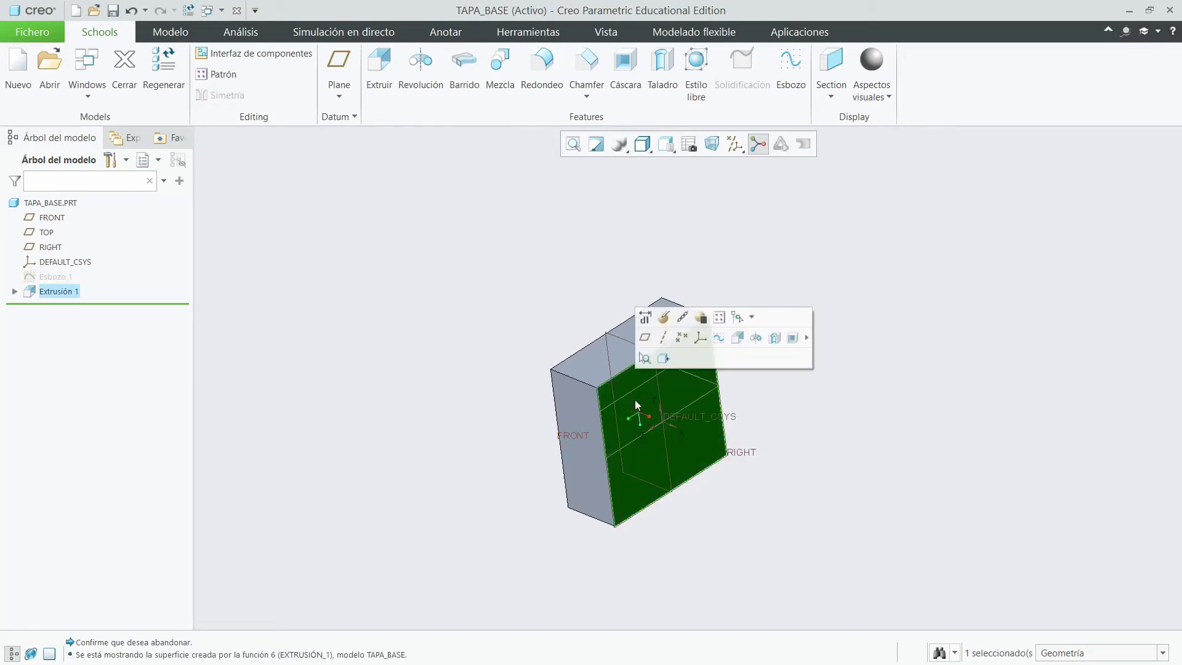
{"action": "left_click", "coordinate": [793, 68]}
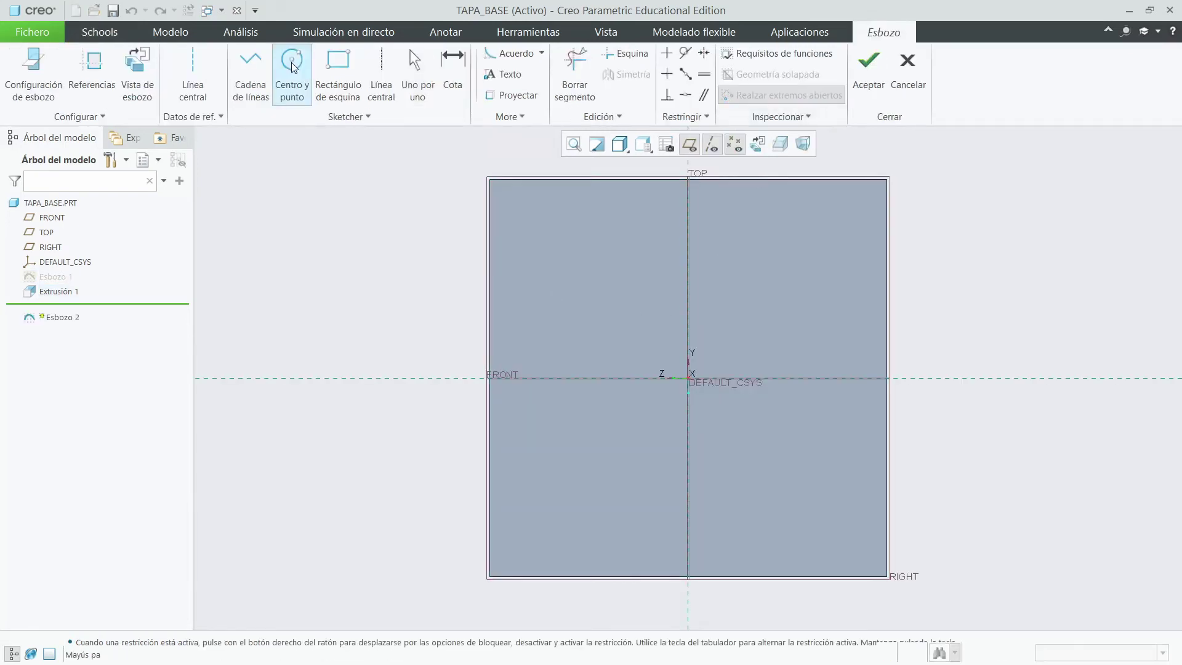
{"action": "left_click", "coordinate": [688, 378]}
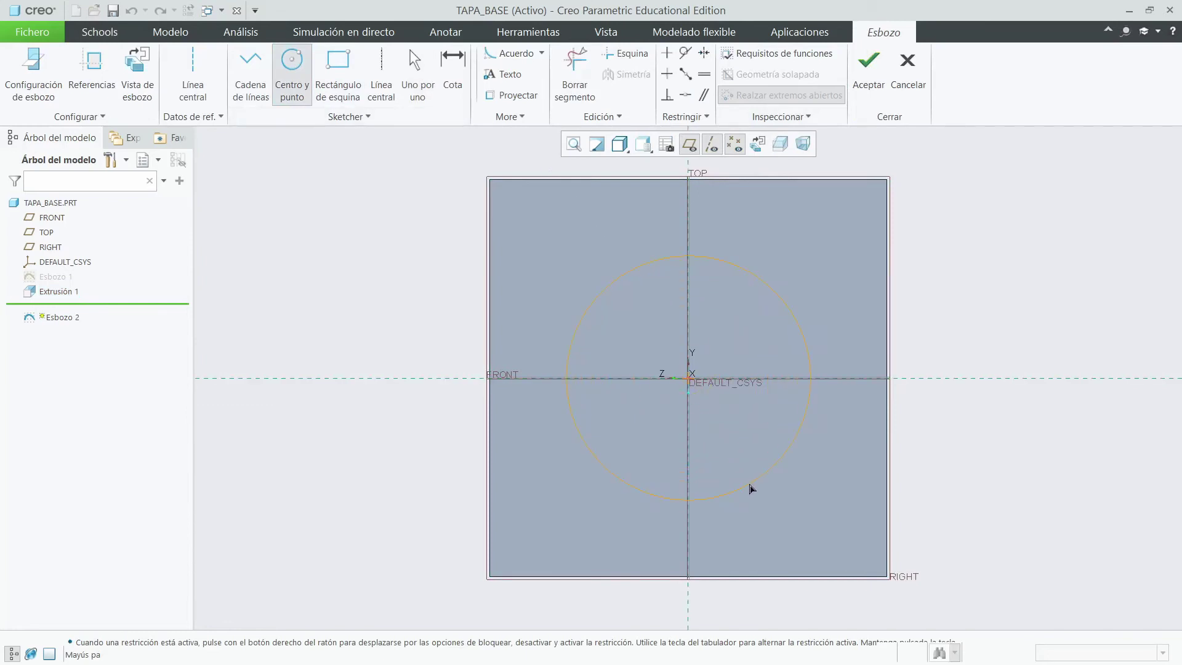
{"action": "left_click", "coordinate": [752, 492]}
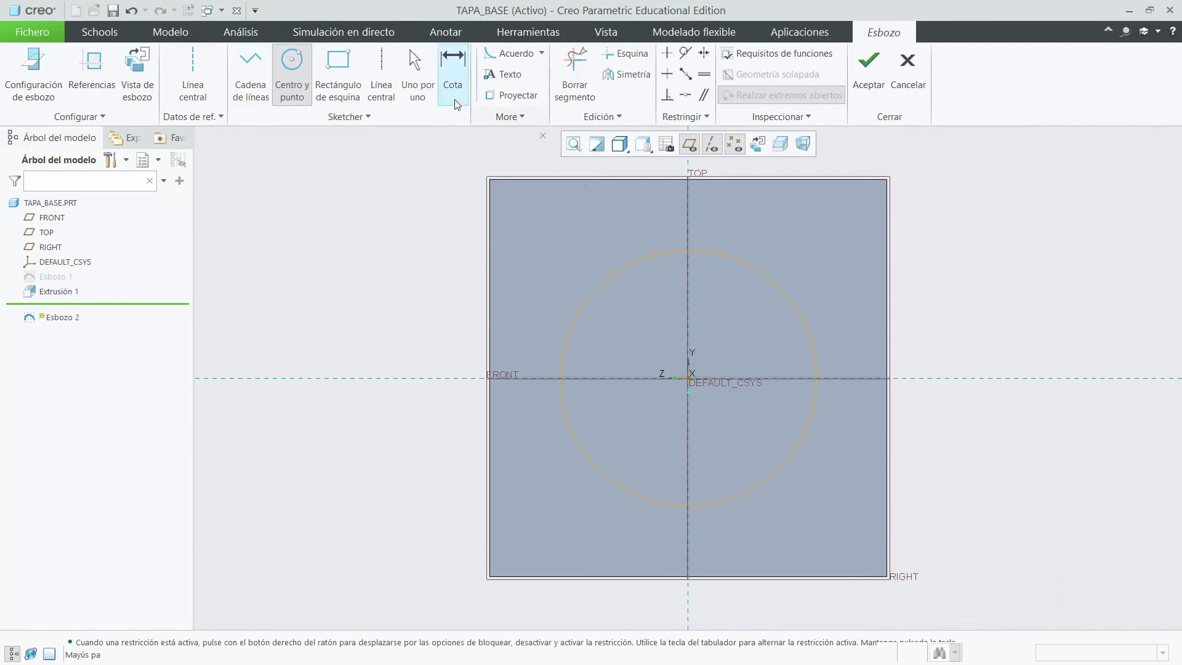
Set the circle's diameter to 30 mm, and accept the sketch
{"action": "left_click", "coordinate": [446, 60]}
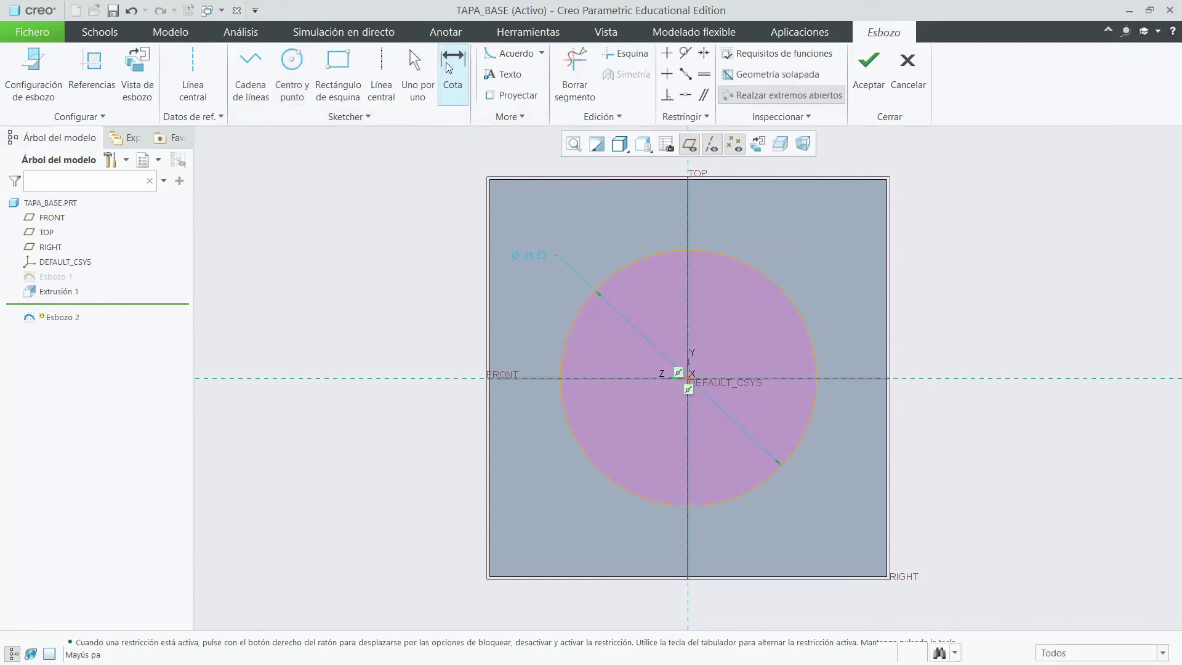
{"action": "double_click", "coordinate": [529, 255]}
{"action": "type", "text": "30"}
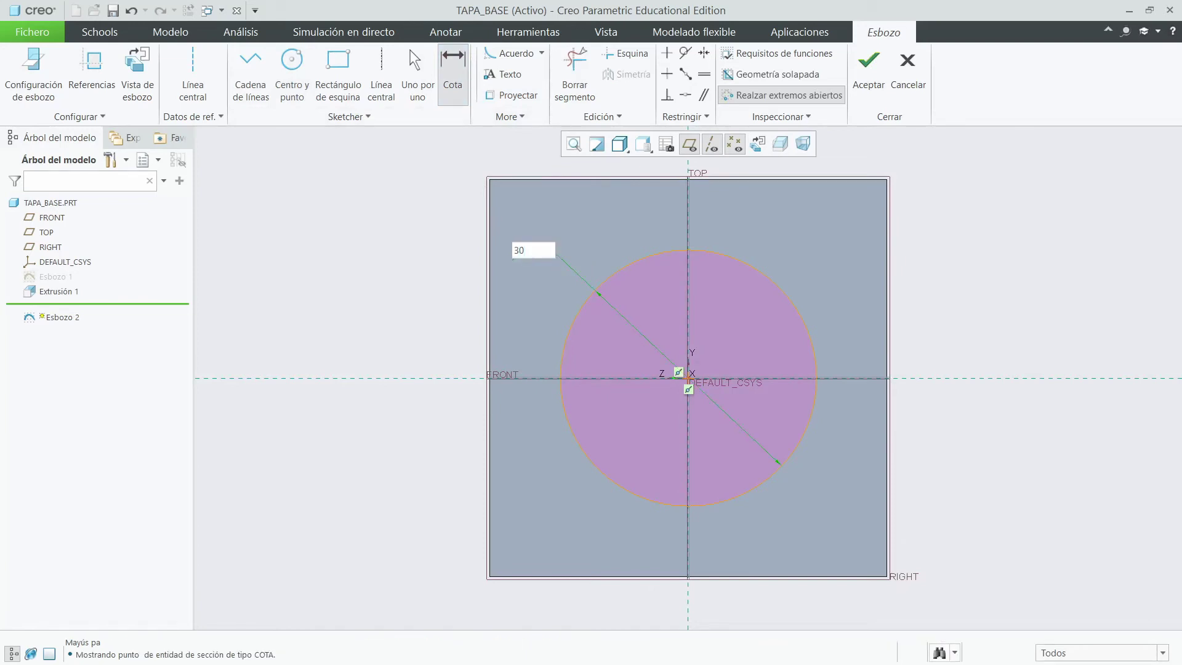
{"action": "key", "text": "Return"}
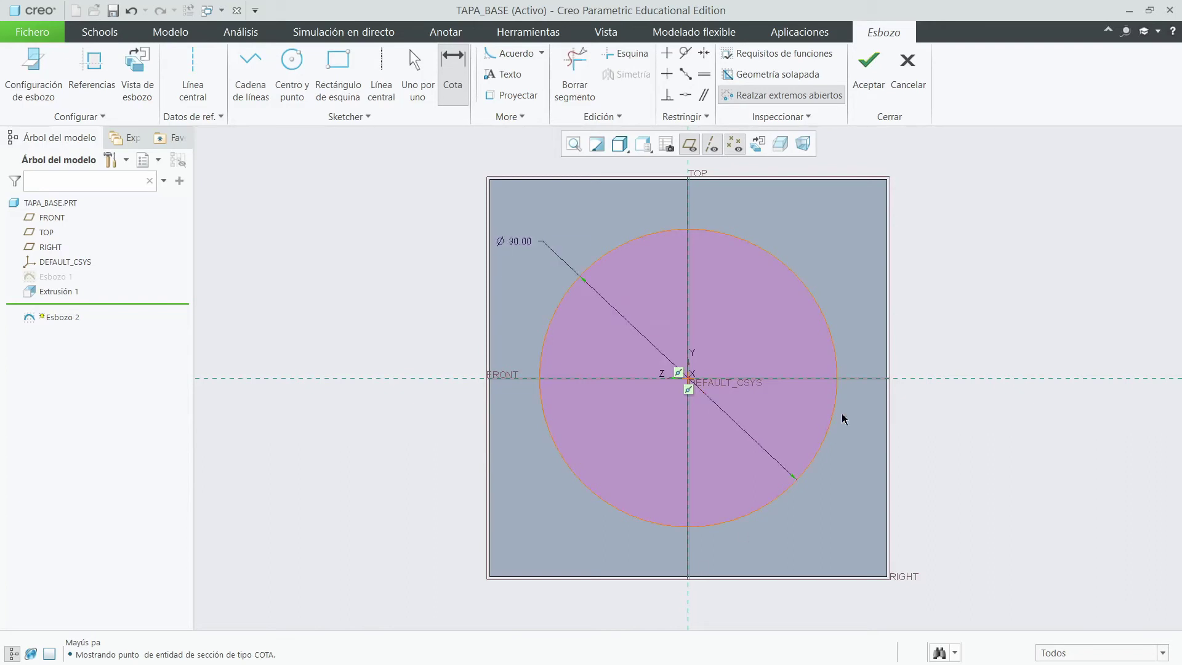
{"action": "left_click", "coordinate": [871, 79]}
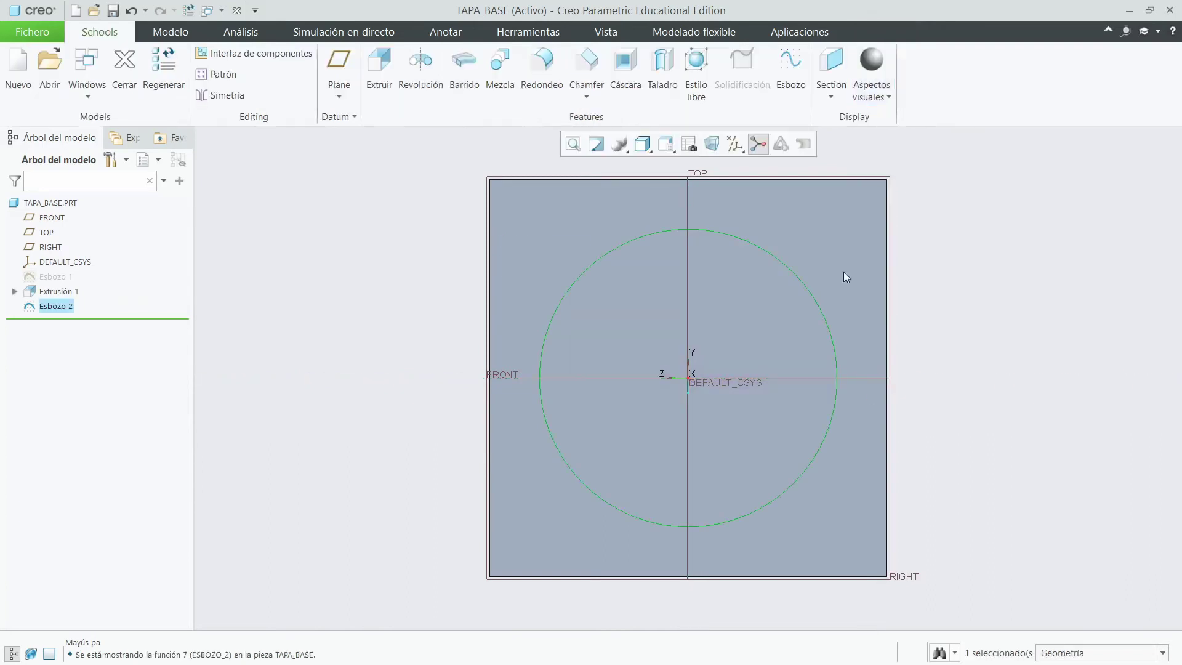
{"action": "mouse_move", "coordinate": [757, 404]}
{"action": "middle_mouse_down"}
{"action": "mouse_move", "coordinate": [805, 372]}
{"action": "mouse_move", "coordinate": [782, 352]}
{"action": "mouse_move", "coordinate": [795, 363]}
{"action": "middle_mouse_up"}
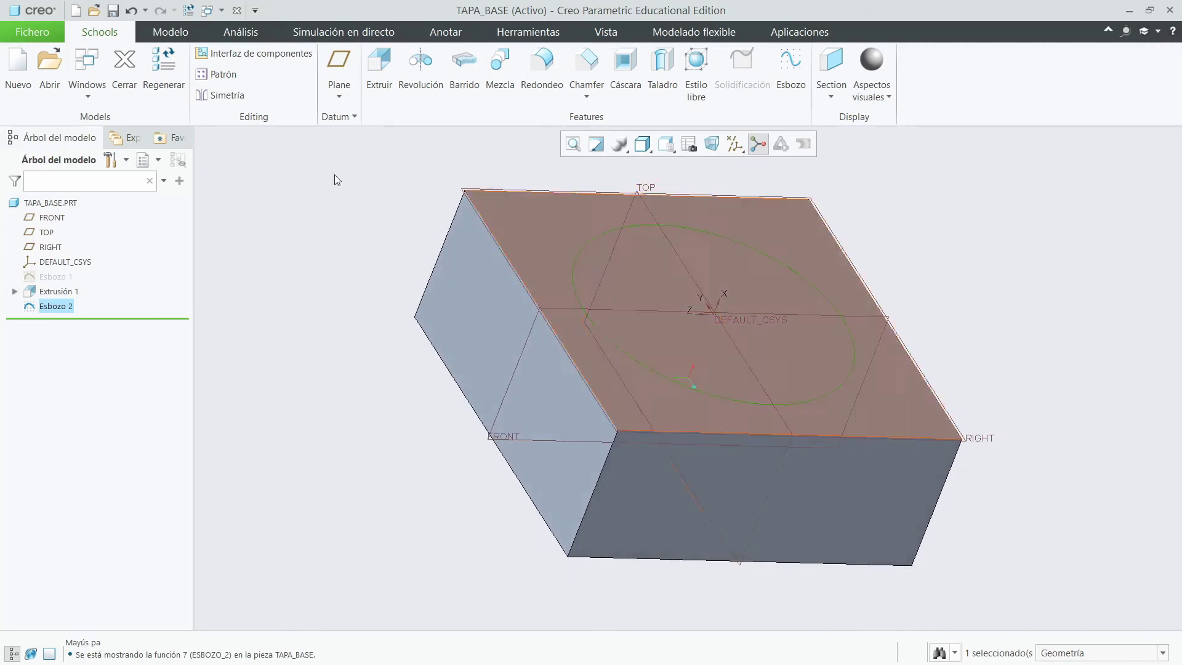
Extrude the 30 mm circle sketch as a material-removing cut, with its direction flipped into the block
{"action": "left_click", "coordinate": [379, 68]}
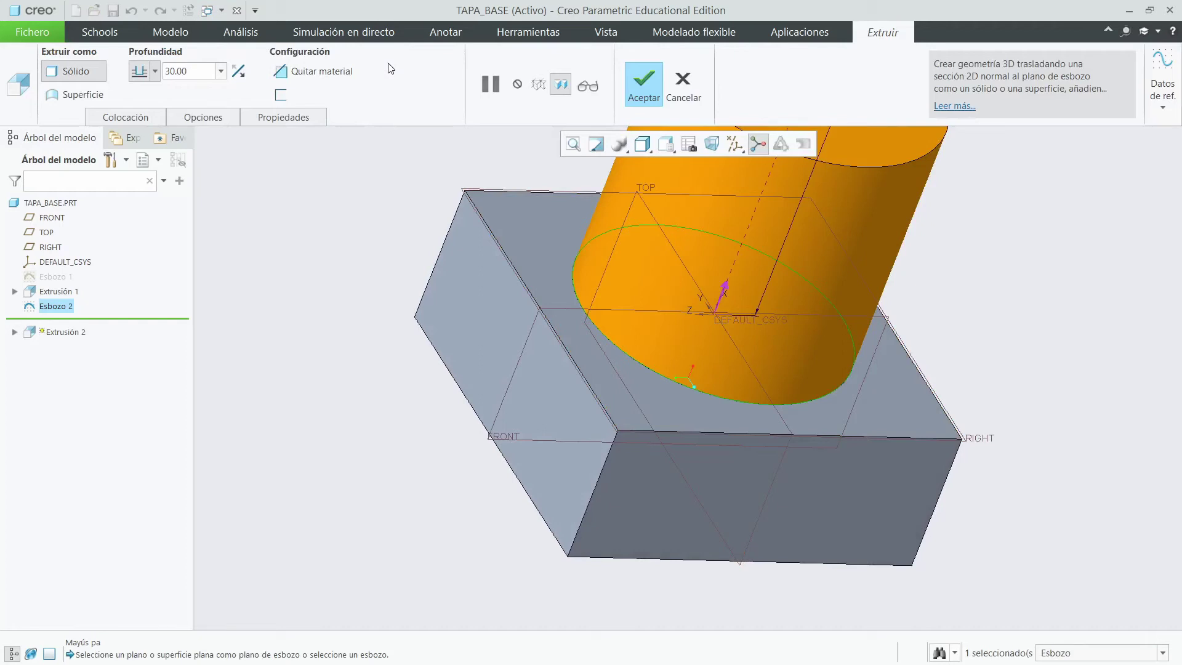
{"action": "left_click", "coordinate": [313, 71]}
{"action": "left_click", "coordinate": [238, 71]}
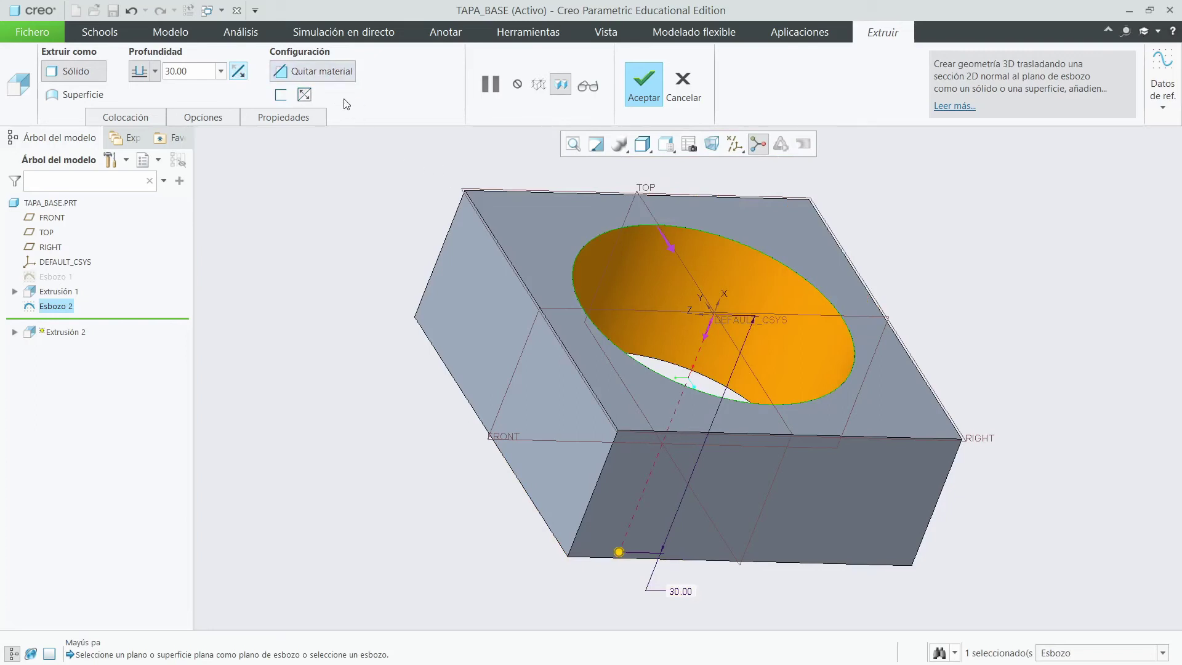
{"action": "left_click", "coordinate": [336, 75]}
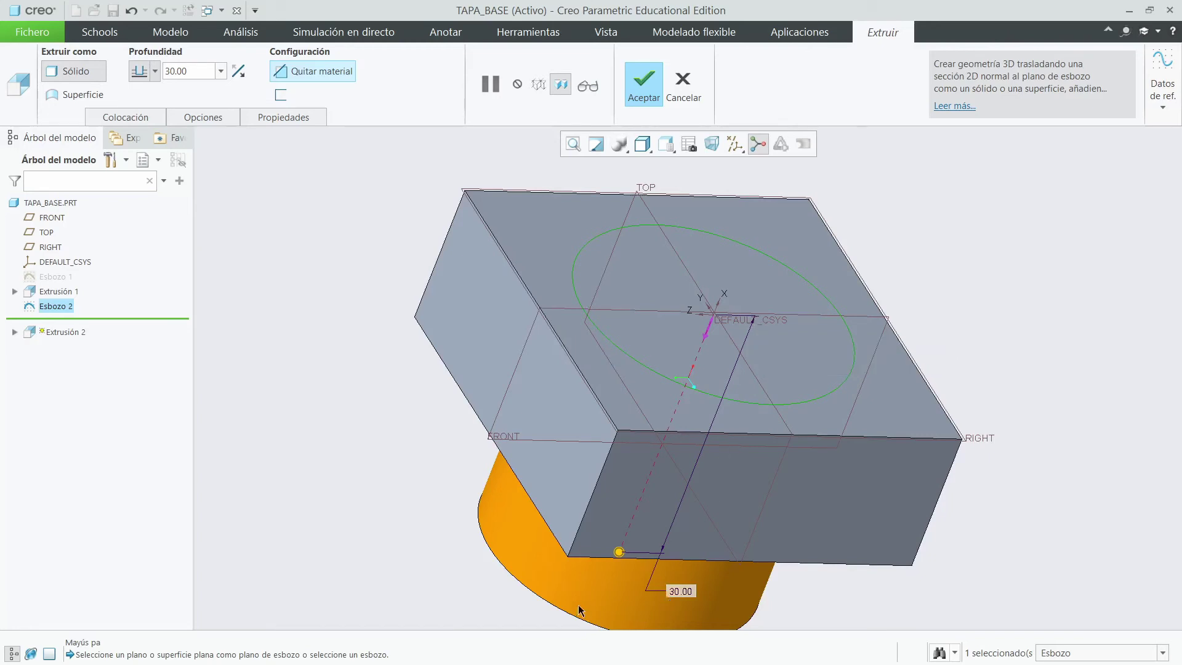
{"action": "mouse_move", "coordinate": [565, 601]}
{"action": "middle_mouse_down"}
{"action": "mouse_move", "coordinate": [579, 562]}
{"action": "mouse_move", "coordinate": [572, 605]}
{"action": "middle_mouse_up"}
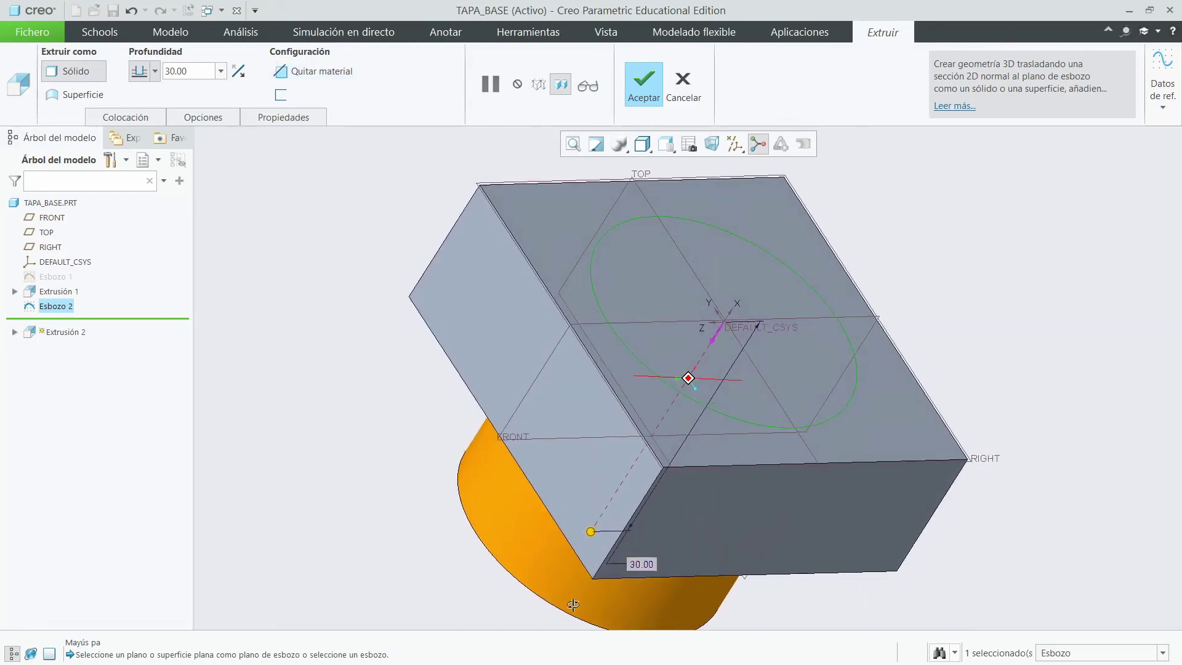
{"action": "left_click", "coordinate": [320, 74]}
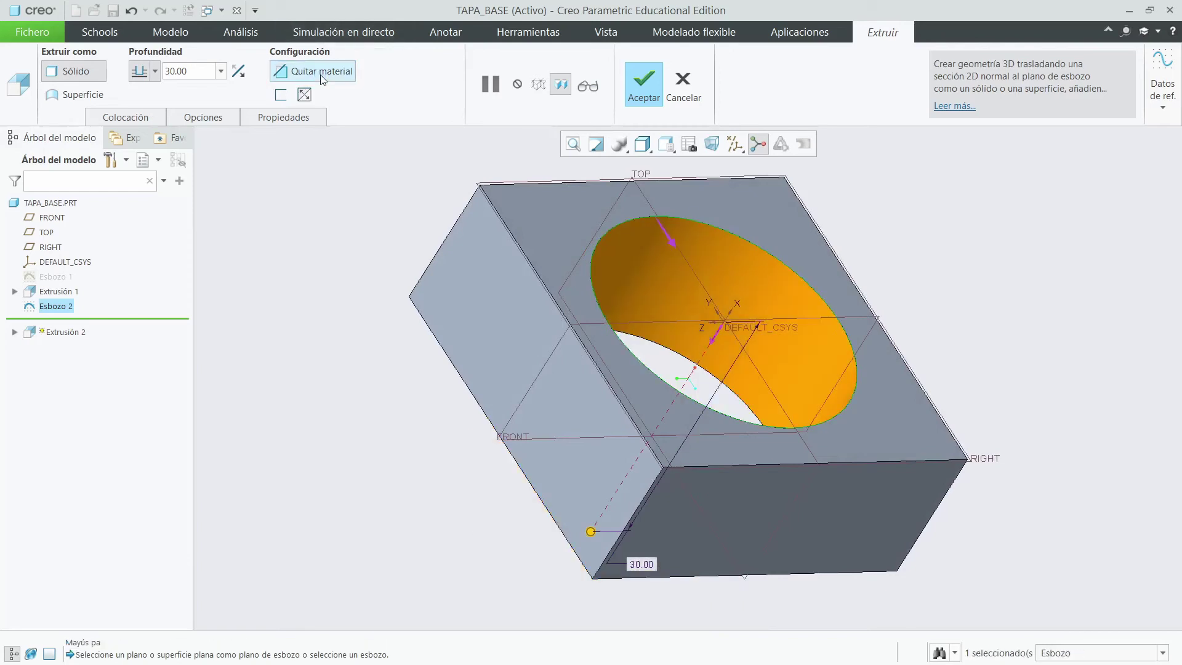
Try the up-to-next-surface and through-all depth options for the cut, and return to a fixed depth value
{"action": "left_click", "coordinate": [155, 76]}
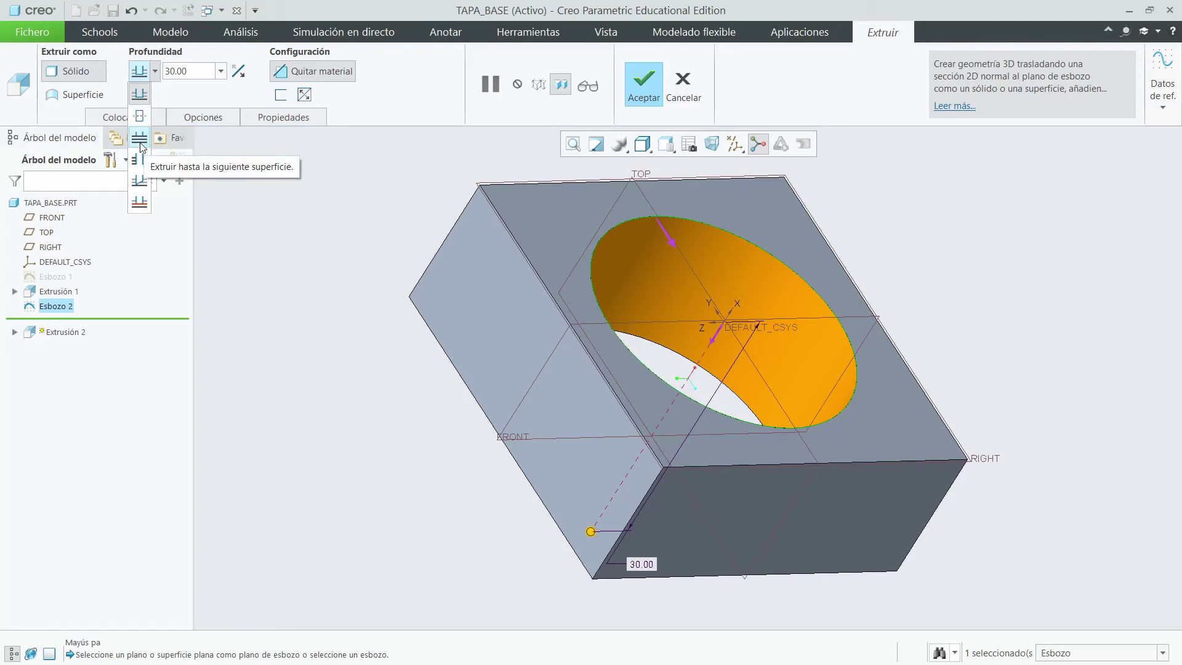
{"action": "left_click", "coordinate": [139, 139]}
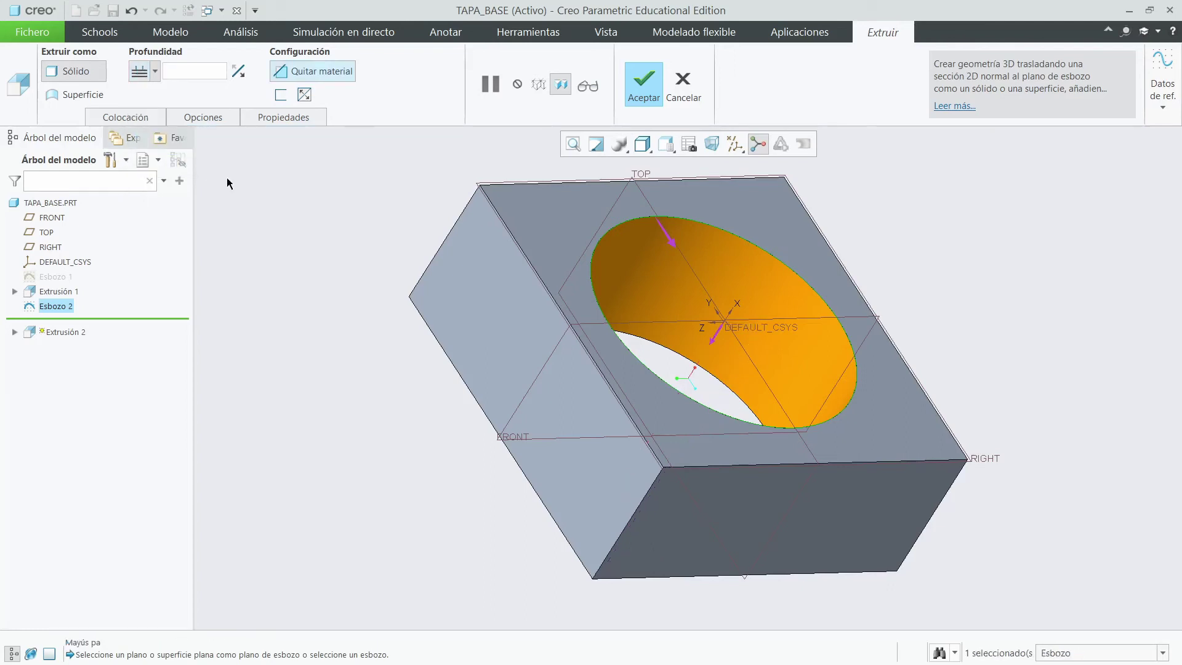
{"action": "left_click", "coordinate": [154, 71]}
{"action": "left_click", "coordinate": [143, 159]}
{"action": "left_click", "coordinate": [155, 75]}
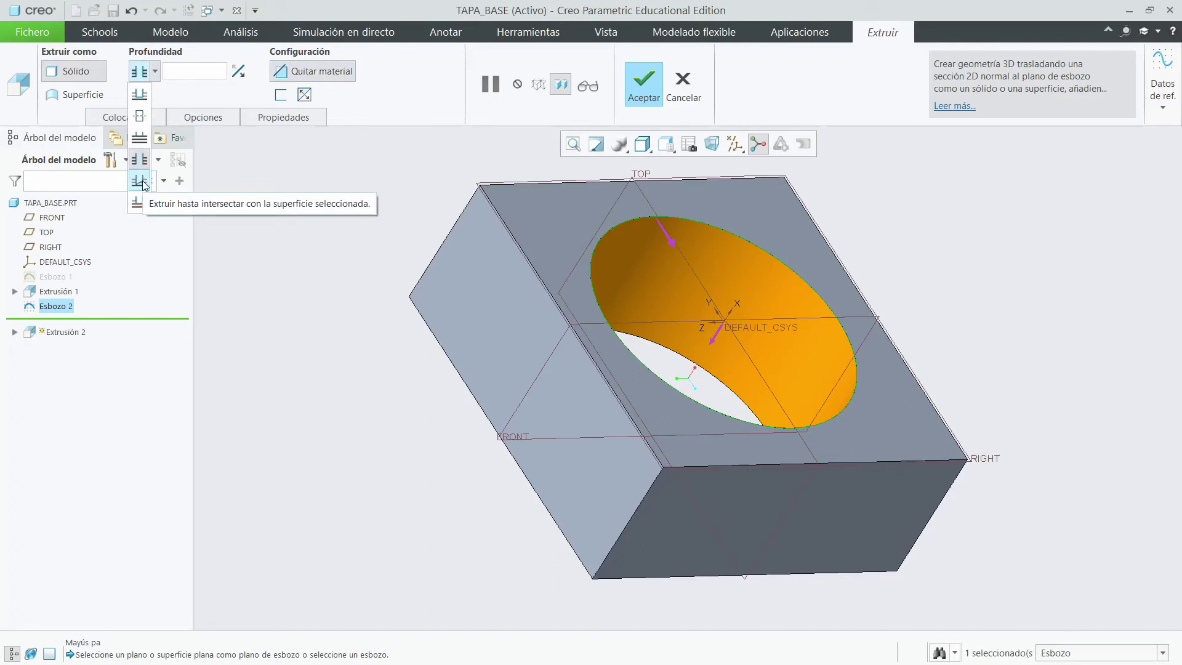
{"action": "left_click", "coordinate": [140, 98]}
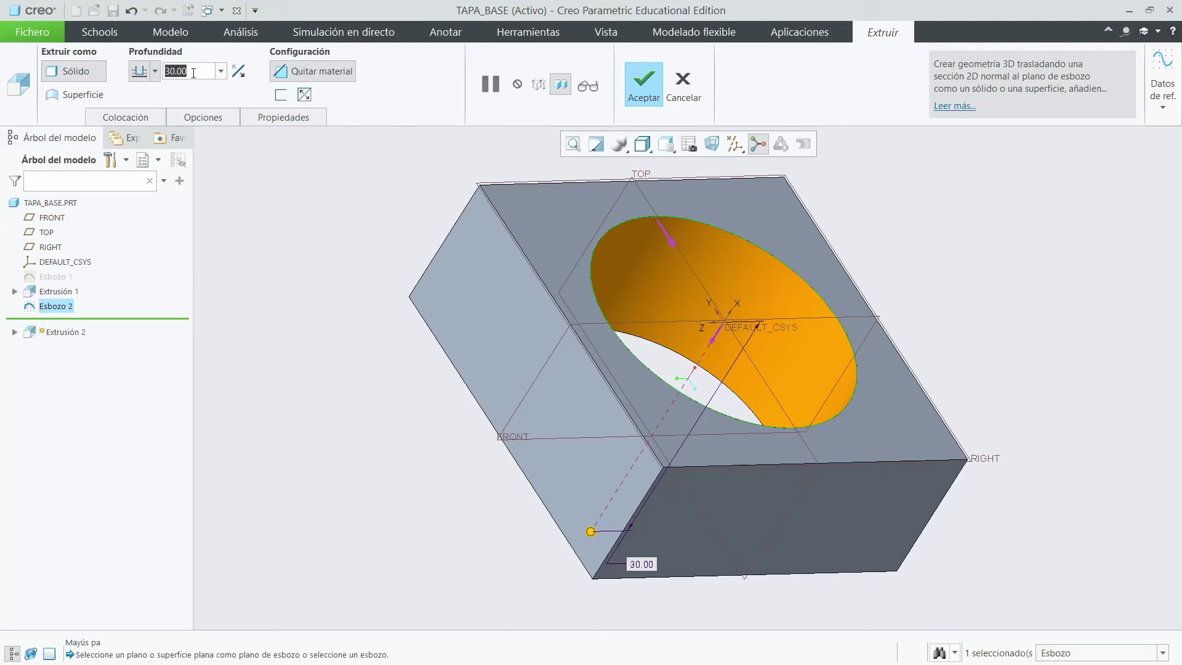
Set the circular cut's depth to 6 mm, keep the material removal inside the circle, and accept the extrusion
{"action": "type", "text": "6"}
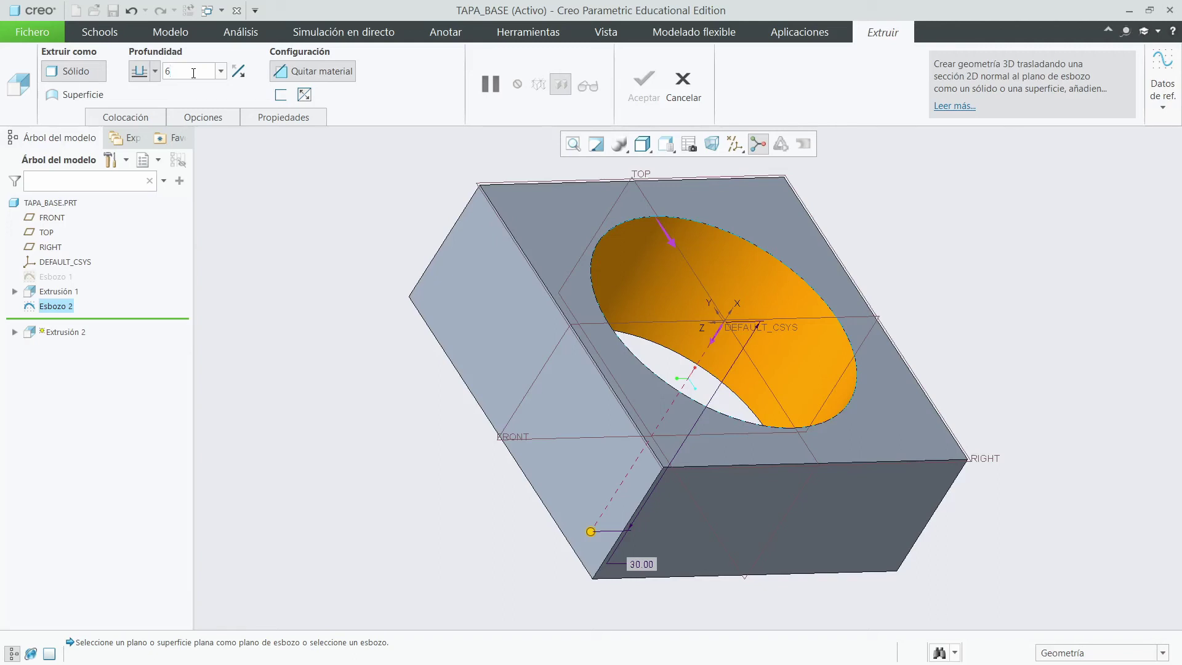
{"action": "key", "text": "Return"}
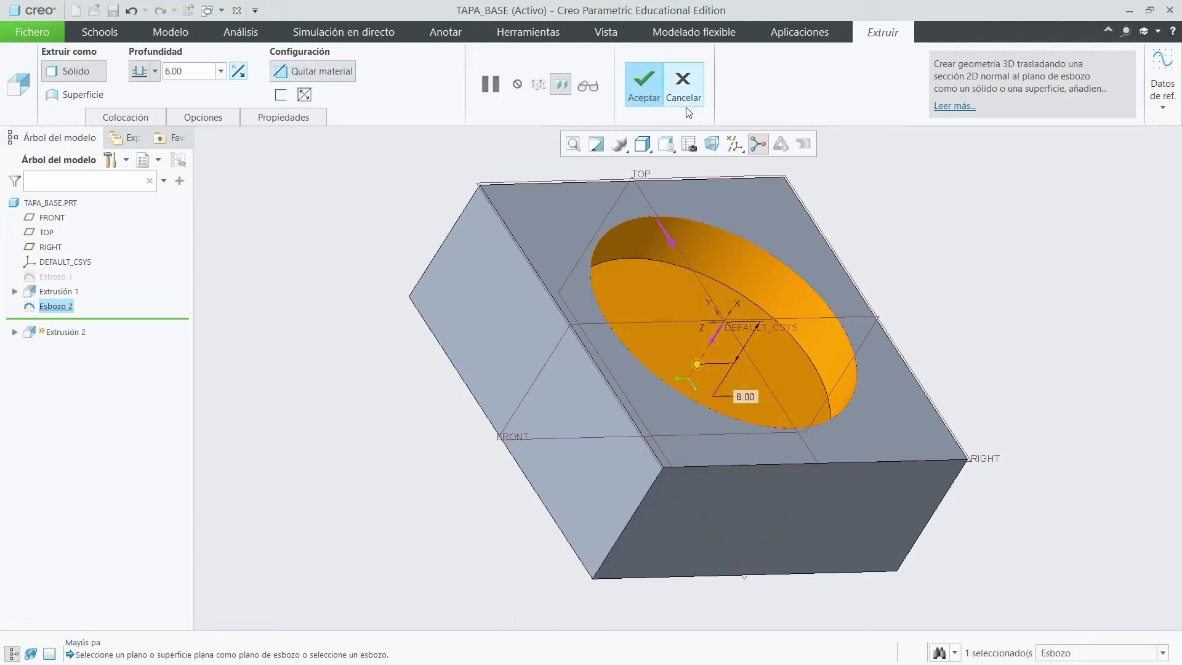
{"action": "left_click", "coordinate": [672, 242]}
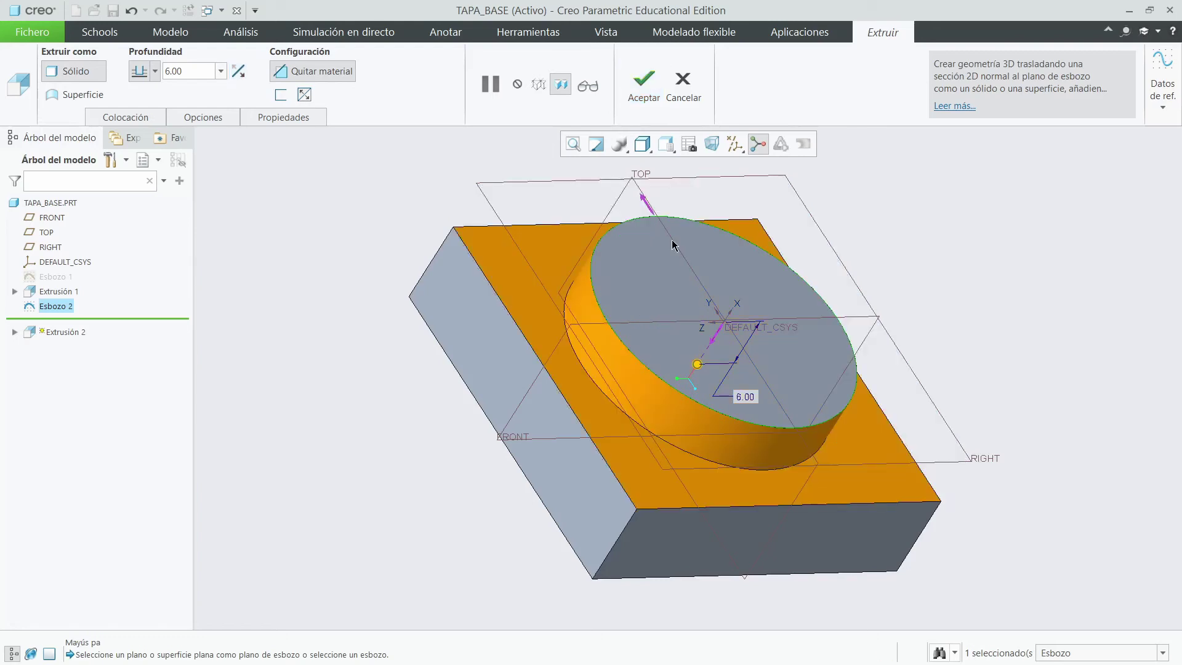
{"action": "left_click", "coordinate": [649, 210]}
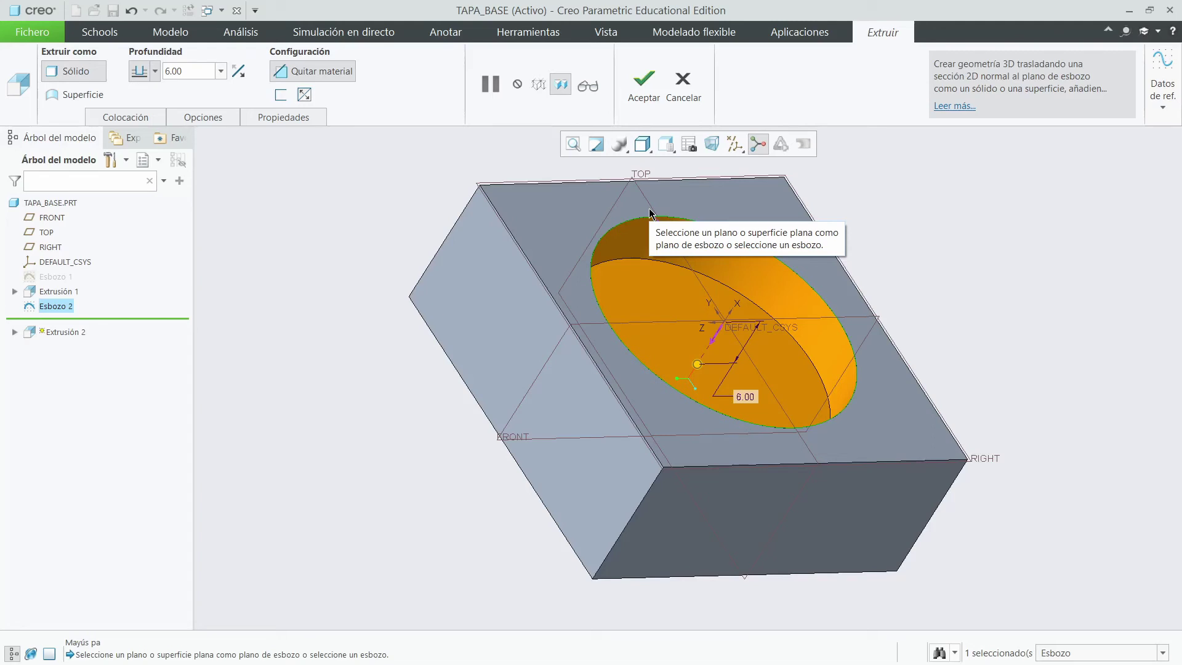
{"action": "left_click", "coordinate": [644, 80]}
{"action": "mouse_move", "coordinate": [789, 223]}
{"action": "middle_mouse_down"}
{"action": "mouse_move", "coordinate": [735, 233]}
{"action": "mouse_move", "coordinate": [786, 203]}
{"action": "mouse_move", "coordinate": [786, 222]}
{"action": "middle_mouse_up"}
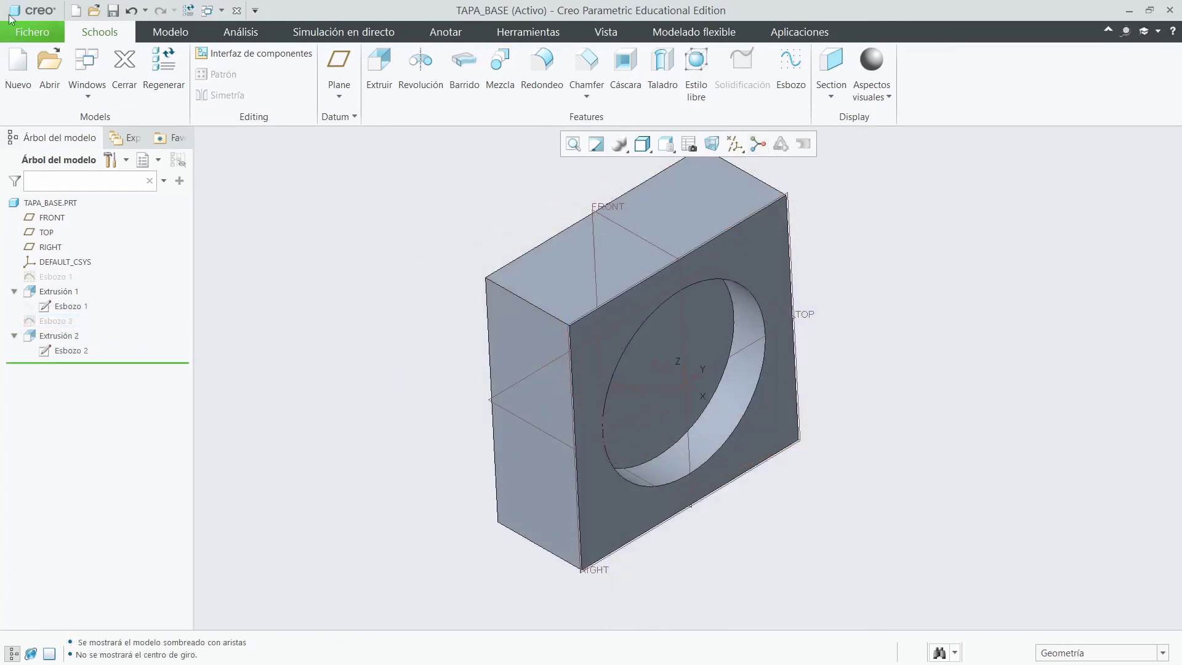
Create a new solid part named junta_torica with the default template
{"action": "left_click", "coordinate": [75, 10]}
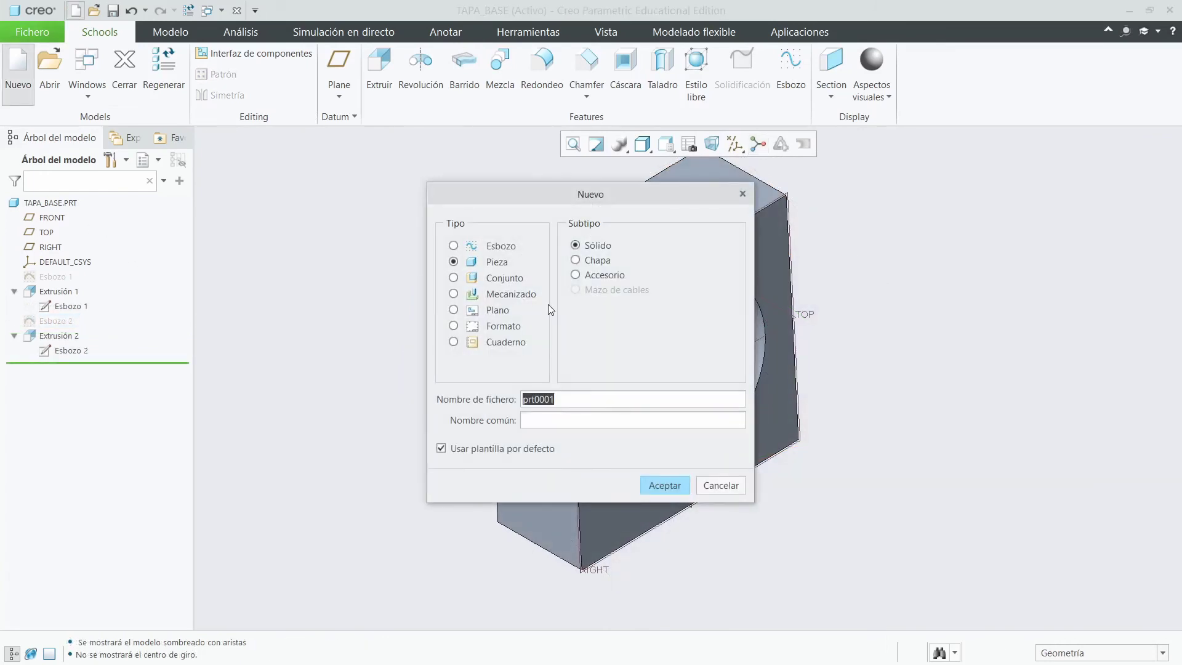
{"action": "type", "text": "unta_torica"}
{"action": "left_click", "coordinate": [674, 487]}
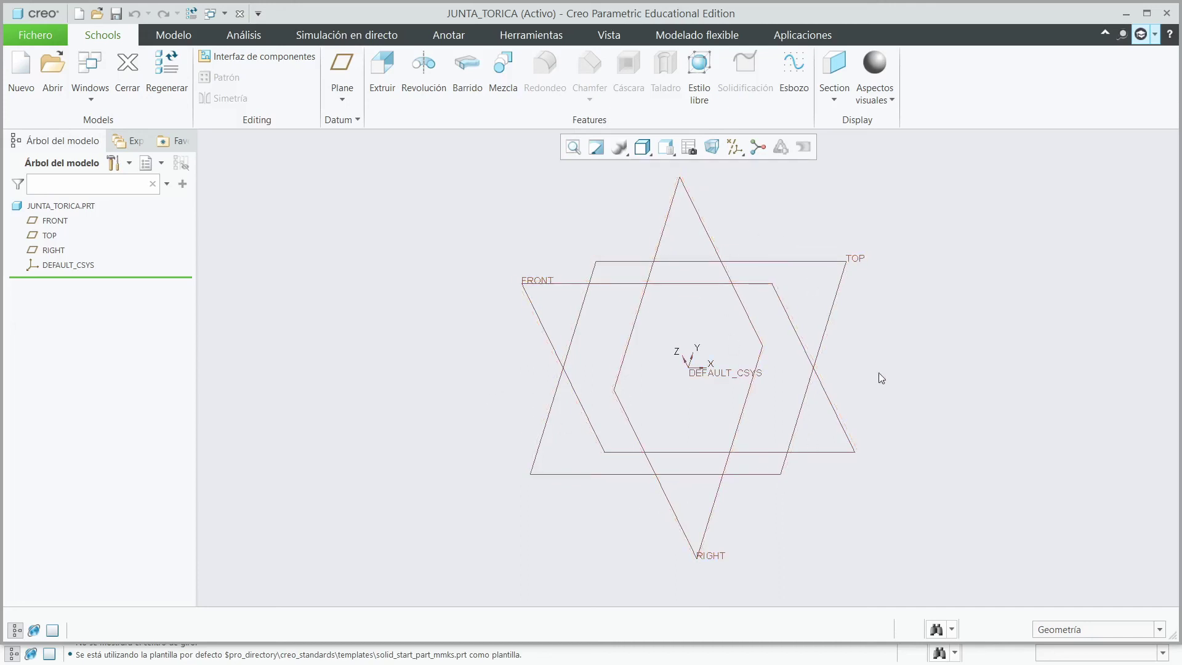
Start a sketch on the FRONT plane, and draw a horizontal centreline along the TOP reference
{"action": "left_click", "coordinate": [541, 282]}
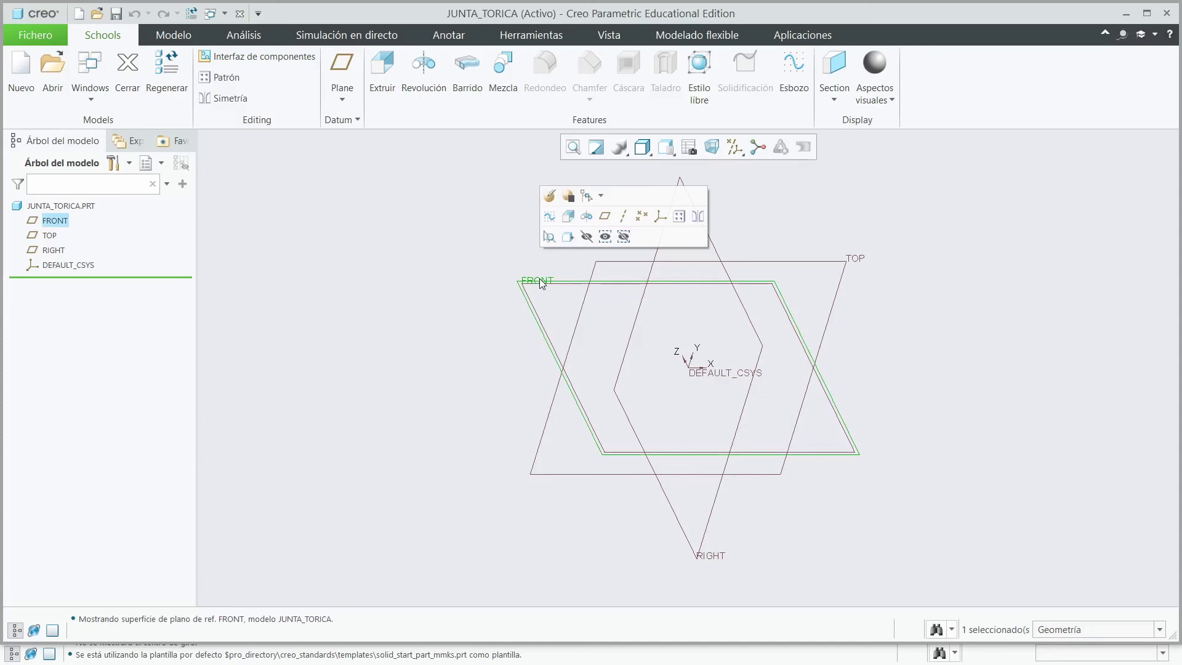
{"action": "left_click", "coordinate": [795, 78]}
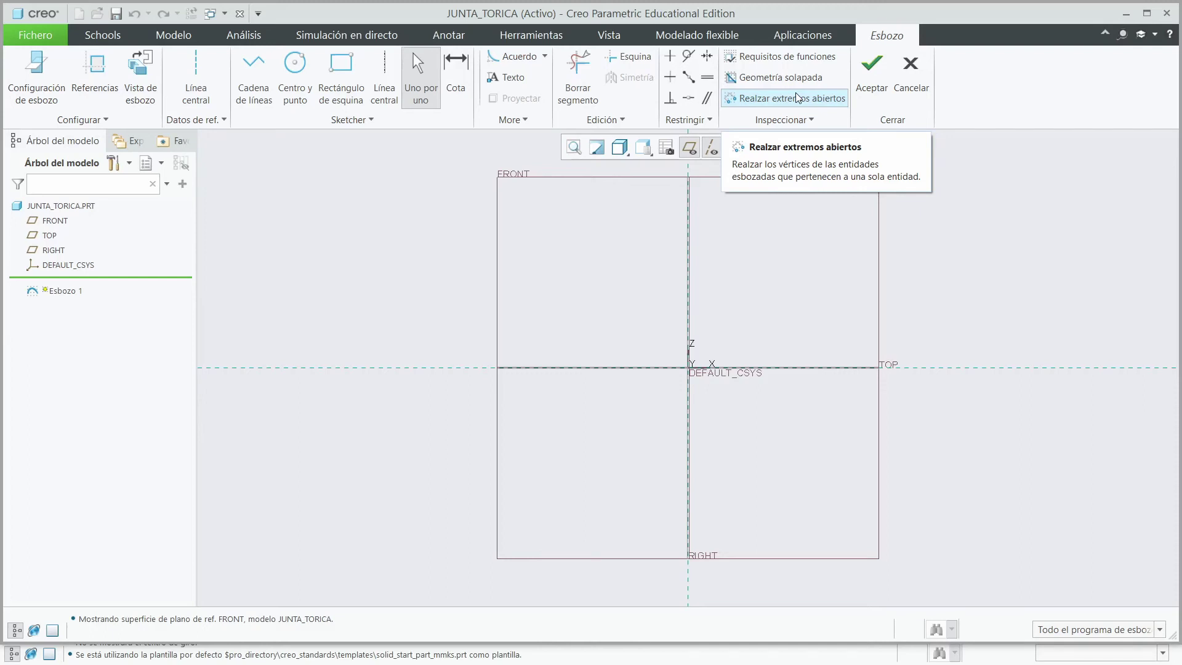
{"action": "left_click", "coordinate": [384, 70]}
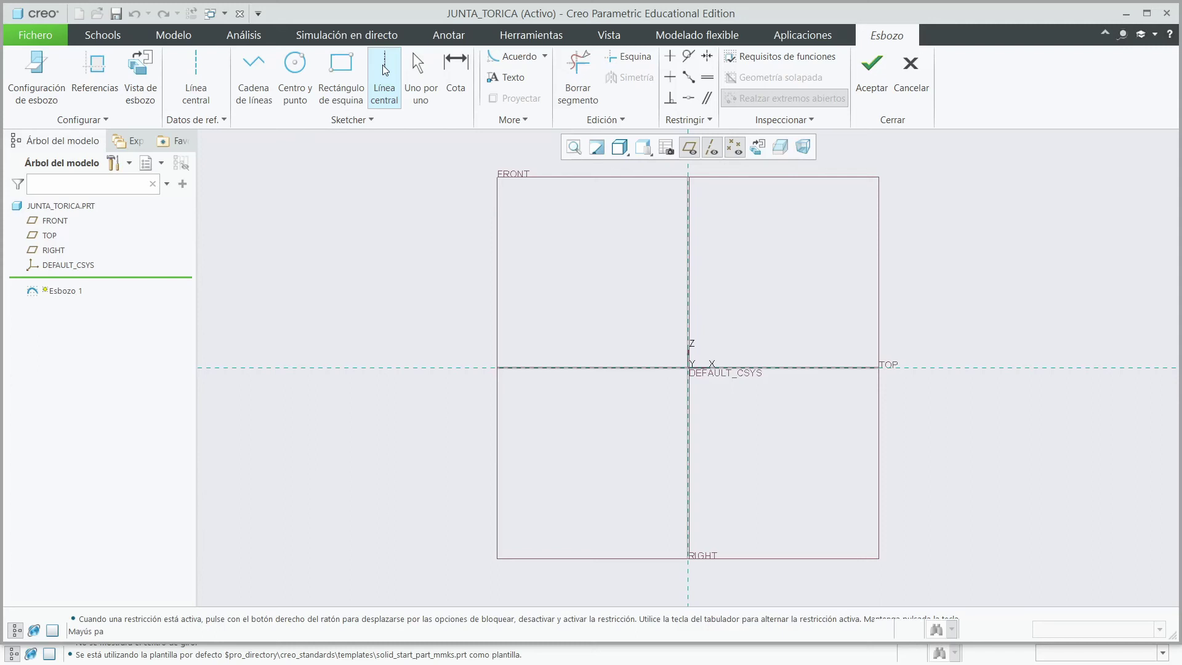
{"action": "left_click", "coordinate": [383, 70]}
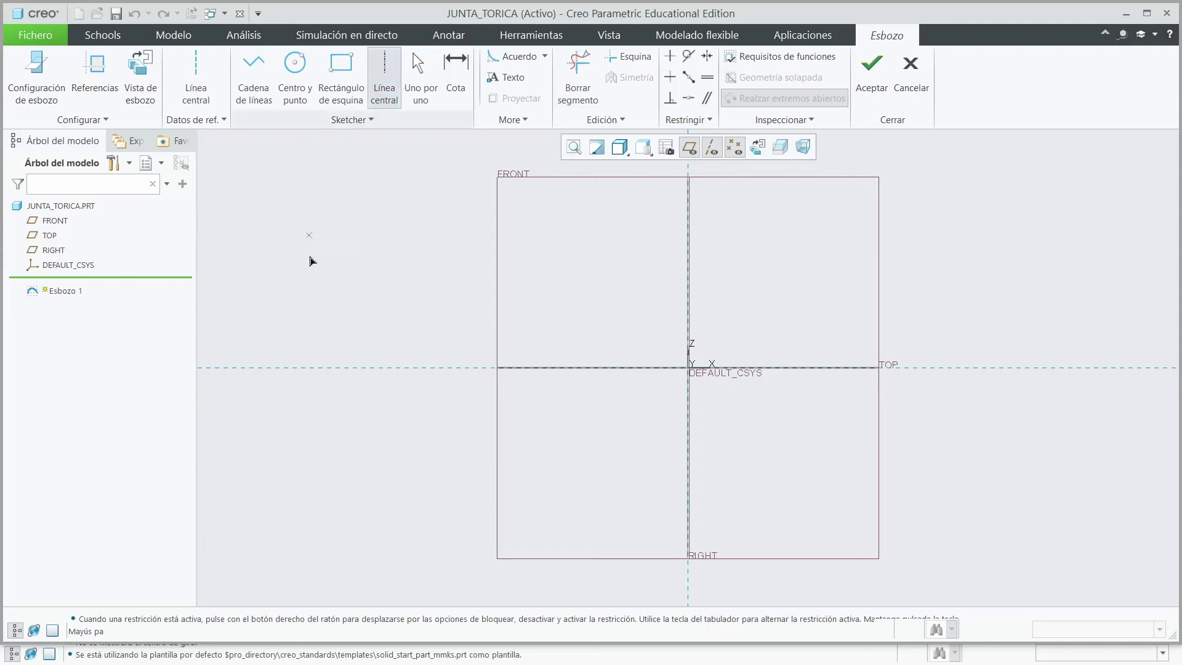
{"action": "left_click", "coordinate": [417, 367]}
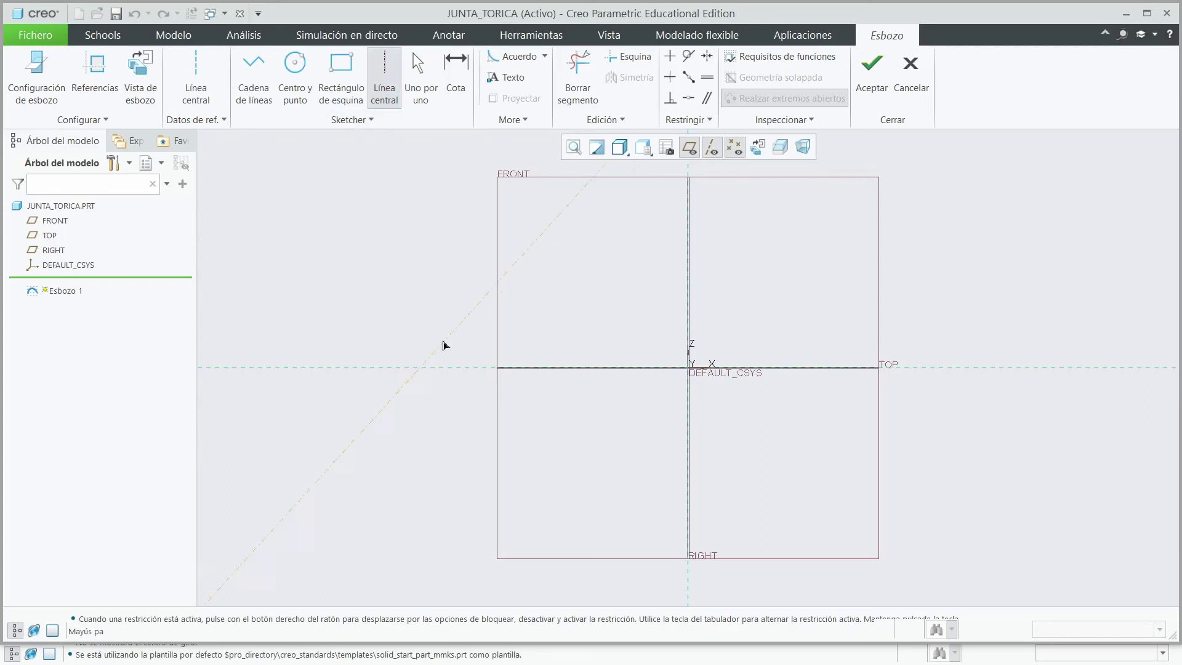
{"action": "left_click", "coordinate": [655, 368]}
Draw a circle about 65 mm in diameter, centred on the vertical reference about 93 mm above the horizontal centreline
{"action": "left_click", "coordinate": [295, 71]}
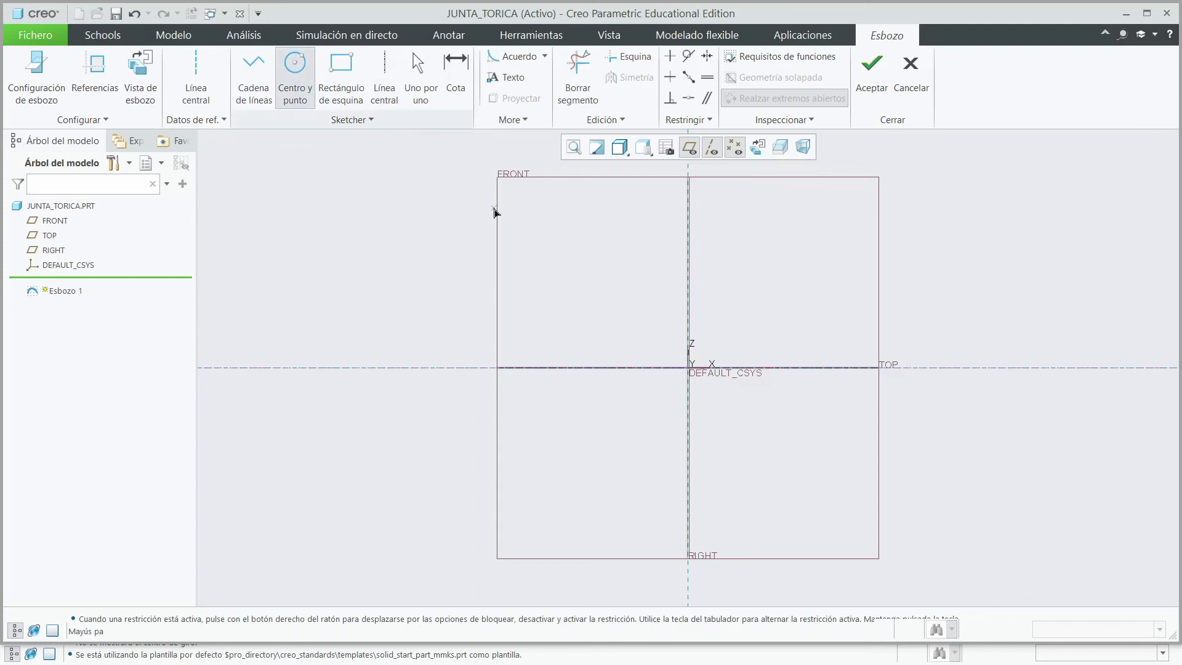
{"action": "left_click", "coordinate": [689, 298]}
{"action": "left_click", "coordinate": [697, 320]}
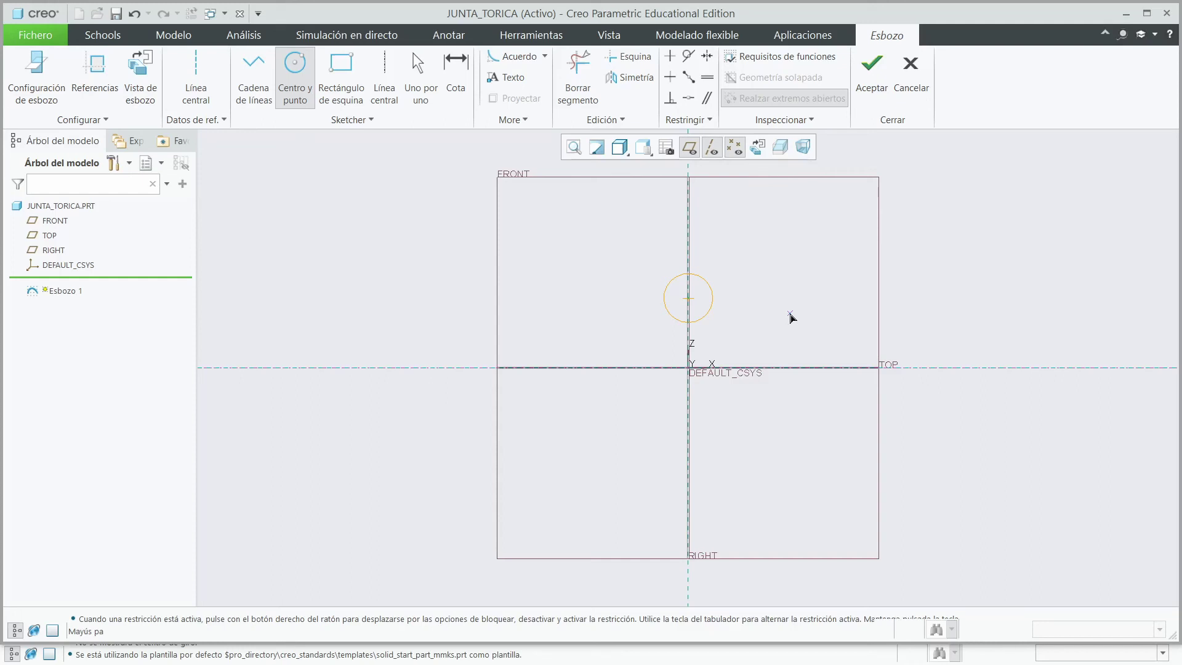
Set the circle's diameter to 2 mm and its centre's distance from the horizontal centreline to 20 mm
{"action": "left_click", "coordinate": [454, 74]}
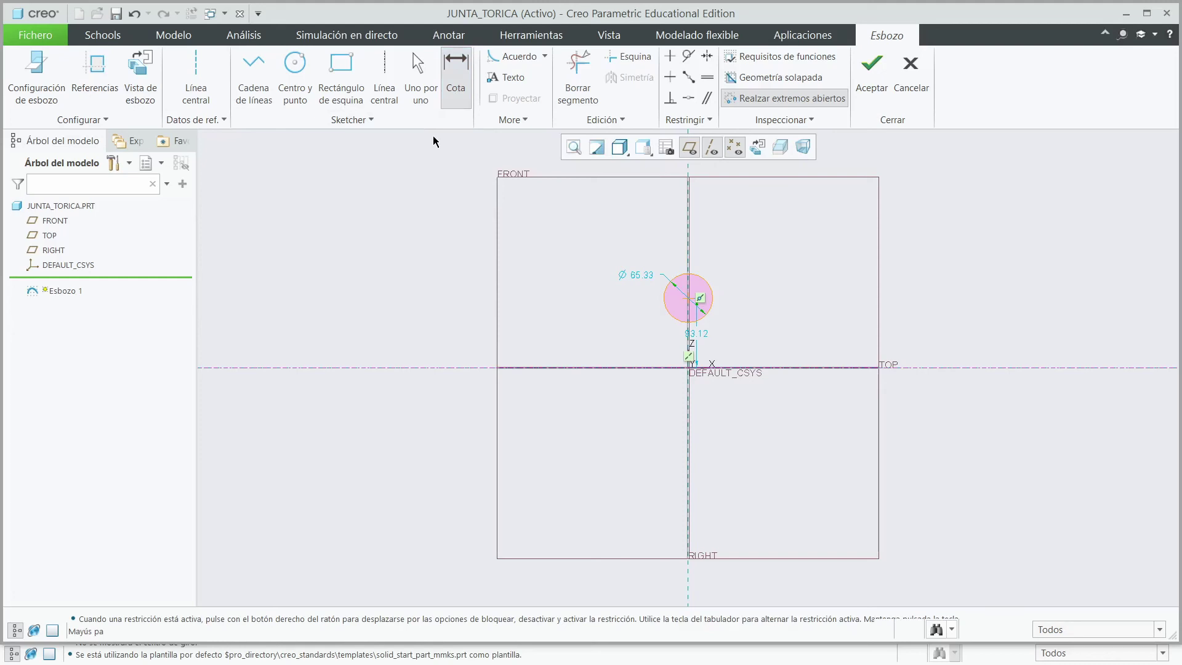
{"action": "double_click", "coordinate": [641, 275]}
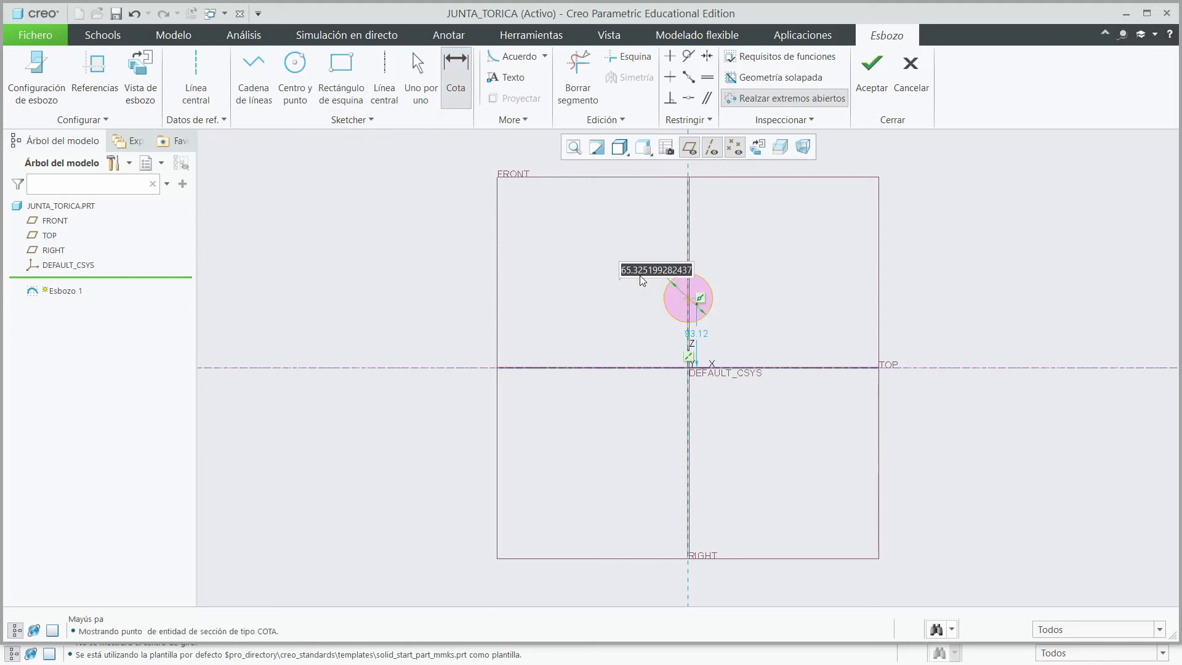
{"action": "type", "text": "2"}
{"action": "key", "text": "Return"}
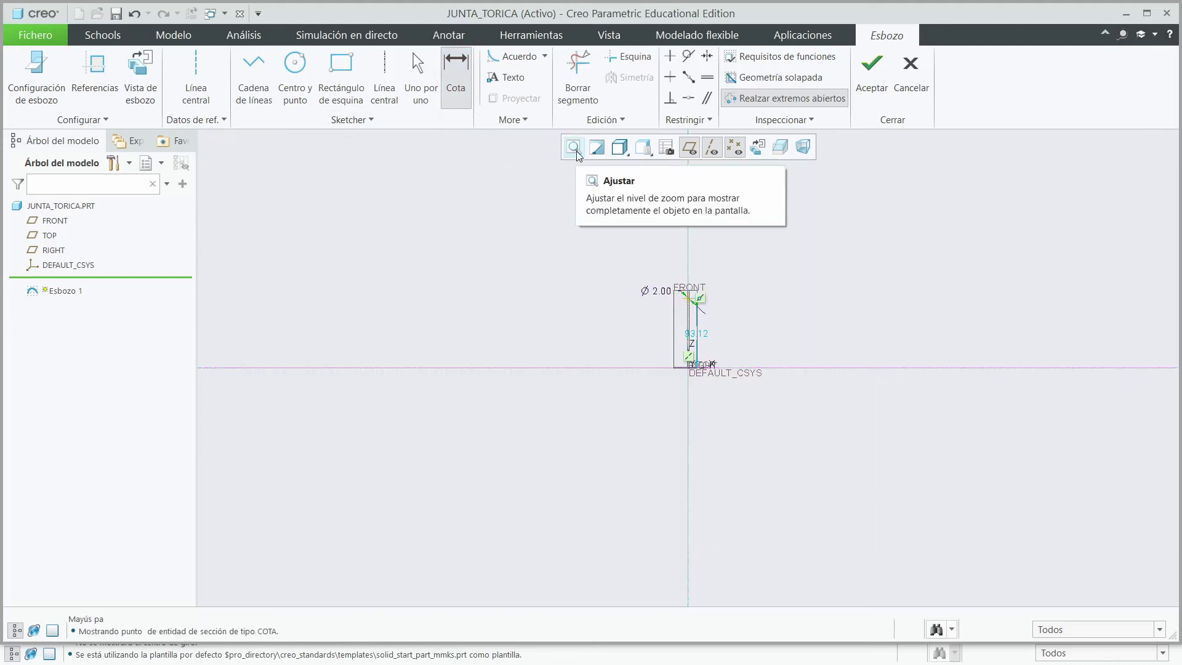
{"action": "left_click", "coordinate": [574, 148]}
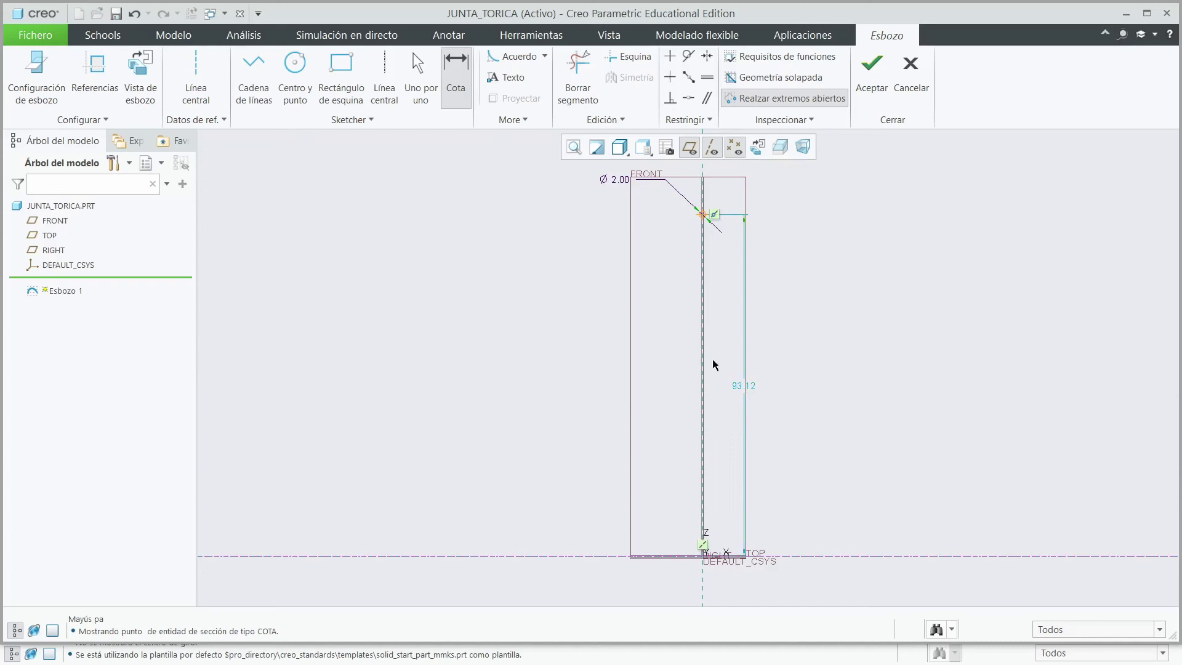
{"action": "double_click", "coordinate": [739, 387]}
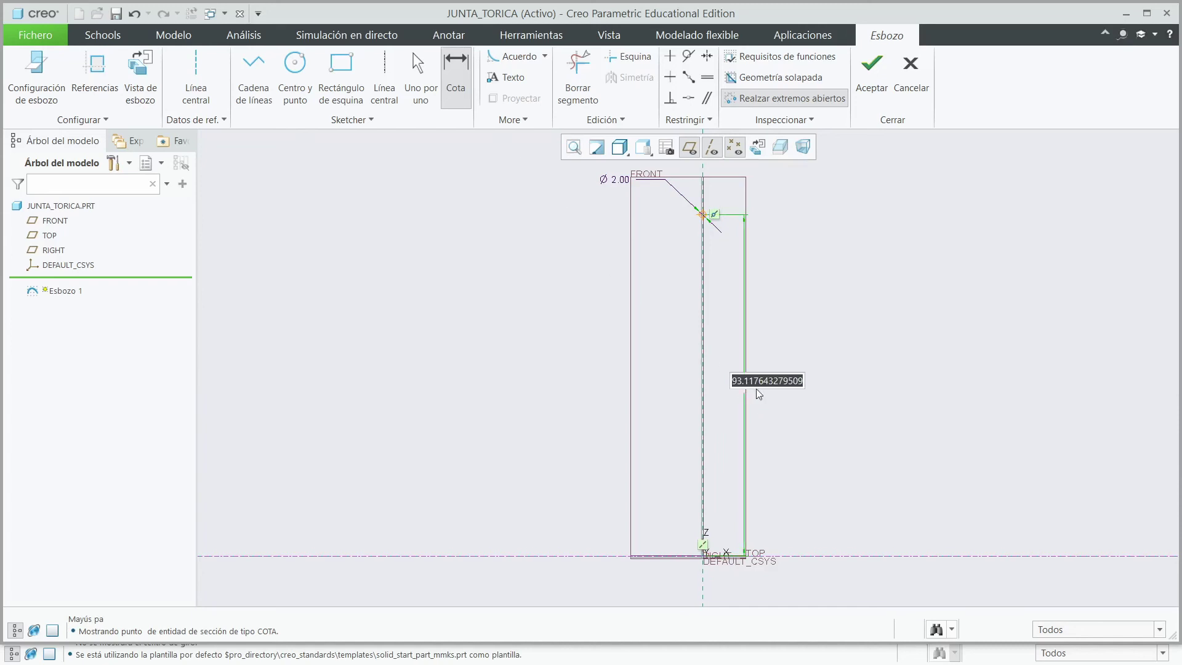
{"action": "type", "text": "20"}
{"action": "key", "text": "Return"}
{"action": "scroll", "coordinate": [747, 527], "scroll_direction": "down", "scroll_amount": 2}
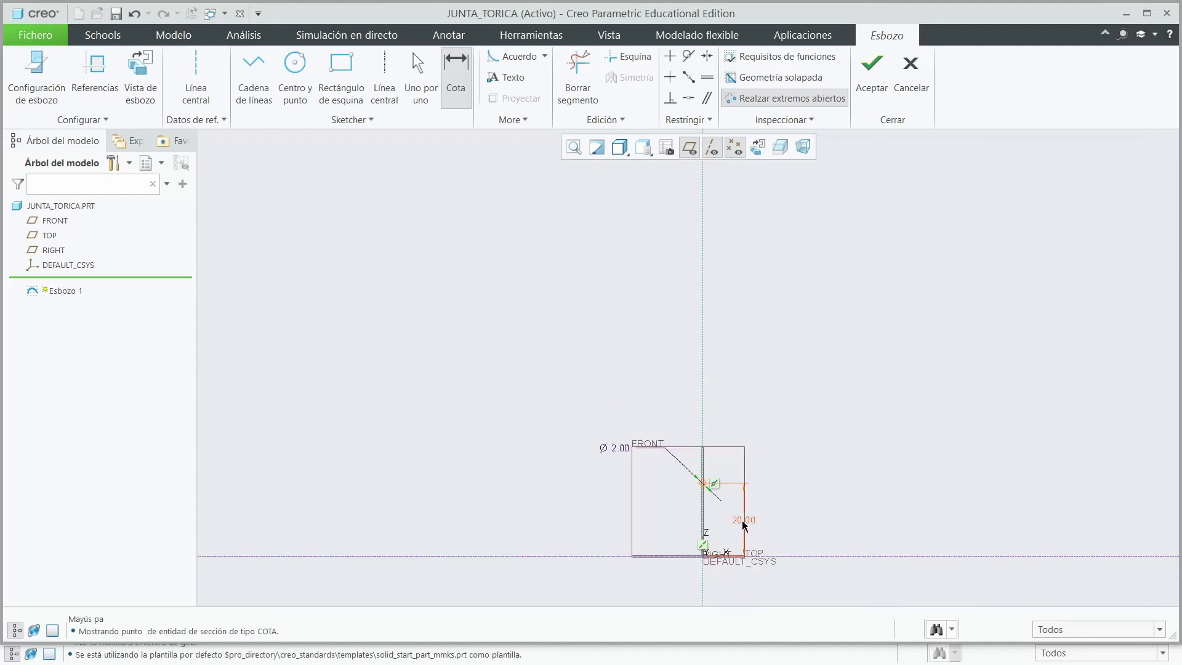
{"action": "scroll", "coordinate": [707, 543], "scroll_direction": "up", "scroll_amount": 2}
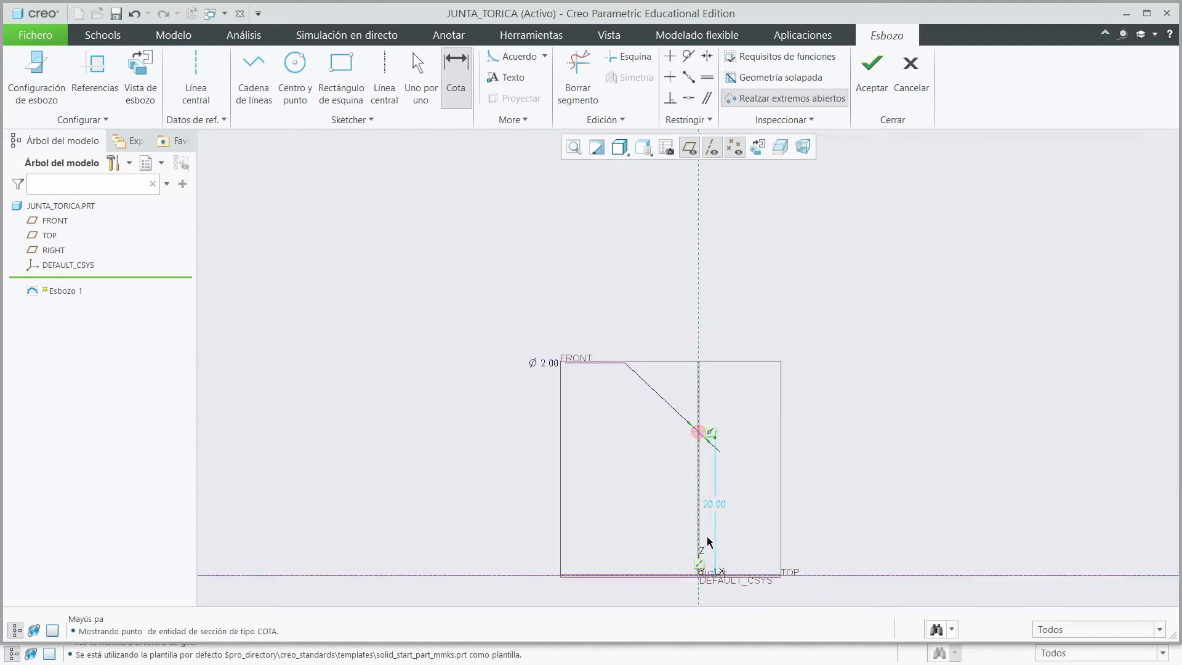
{"action": "left_click", "coordinate": [575, 147]}
{"action": "scroll", "coordinate": [596, 283], "scroll_direction": "down", "scroll_amount": 2}
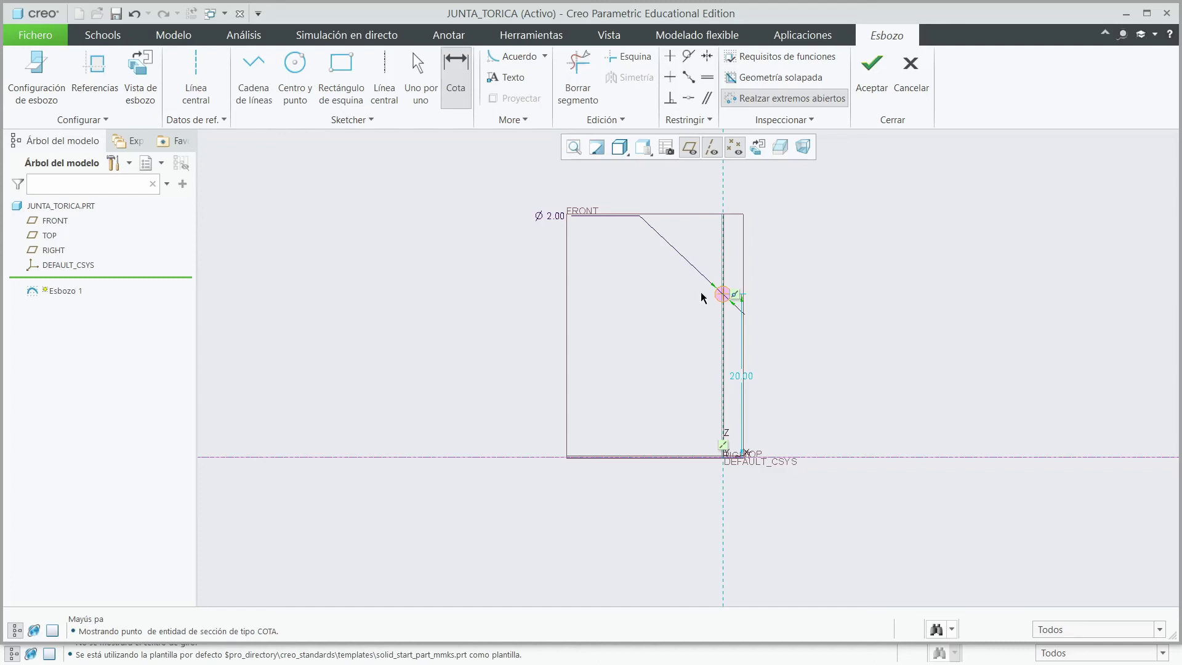
{"action": "scroll", "coordinate": [746, 312], "scroll_direction": "down", "scroll_amount": 4}
{"action": "scroll", "coordinate": [703, 292], "scroll_direction": "up", "scroll_amount": 1}
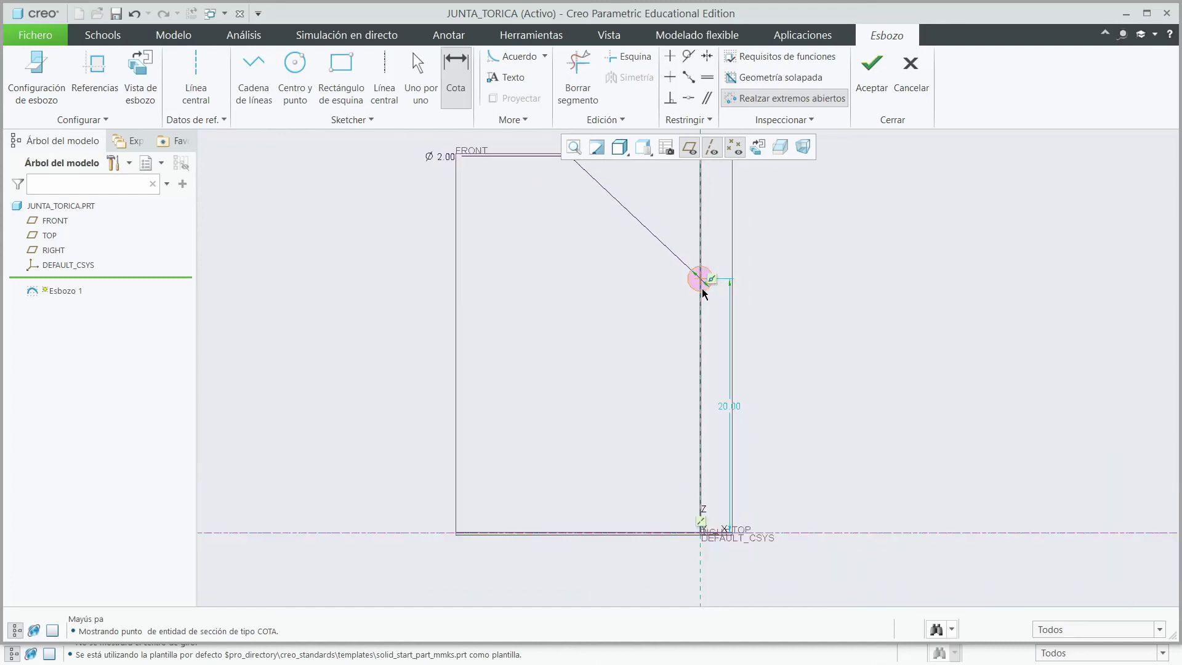
Dimension the circle's centre as a diameter about the horizontal centreline, set it to 23 mm, and finish the sketch
{"action": "scroll", "coordinate": [704, 290], "scroll_direction": "up", "scroll_amount": 1}
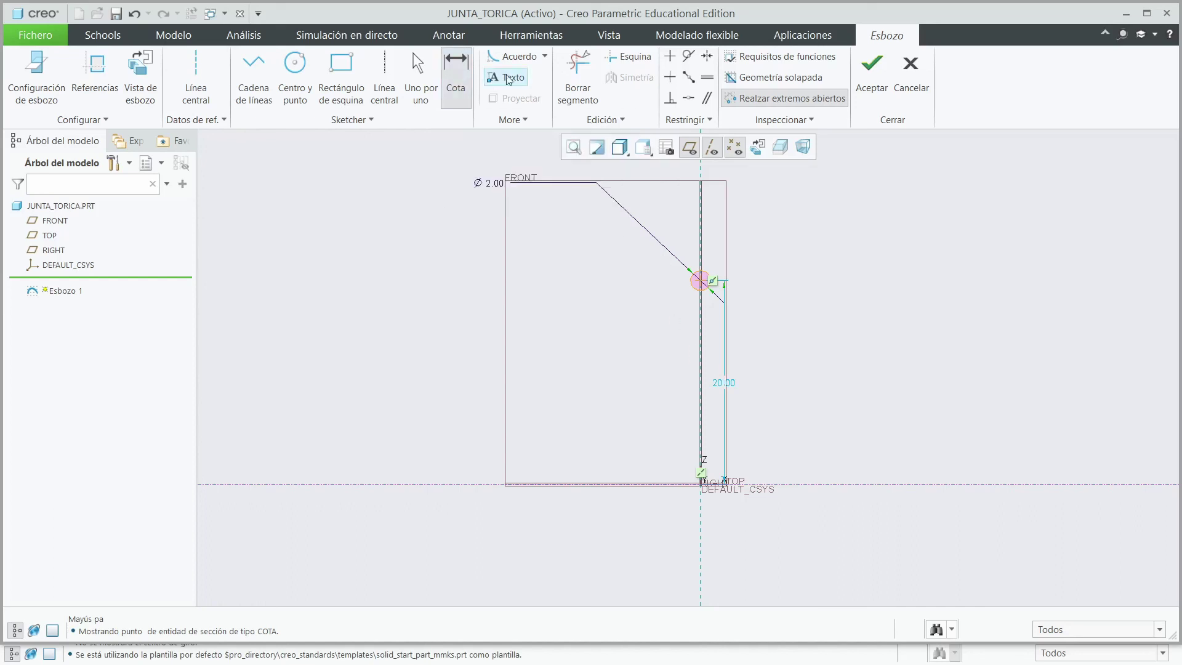
{"action": "scroll", "coordinate": [699, 279], "scroll_direction": "down", "scroll_amount": 5}
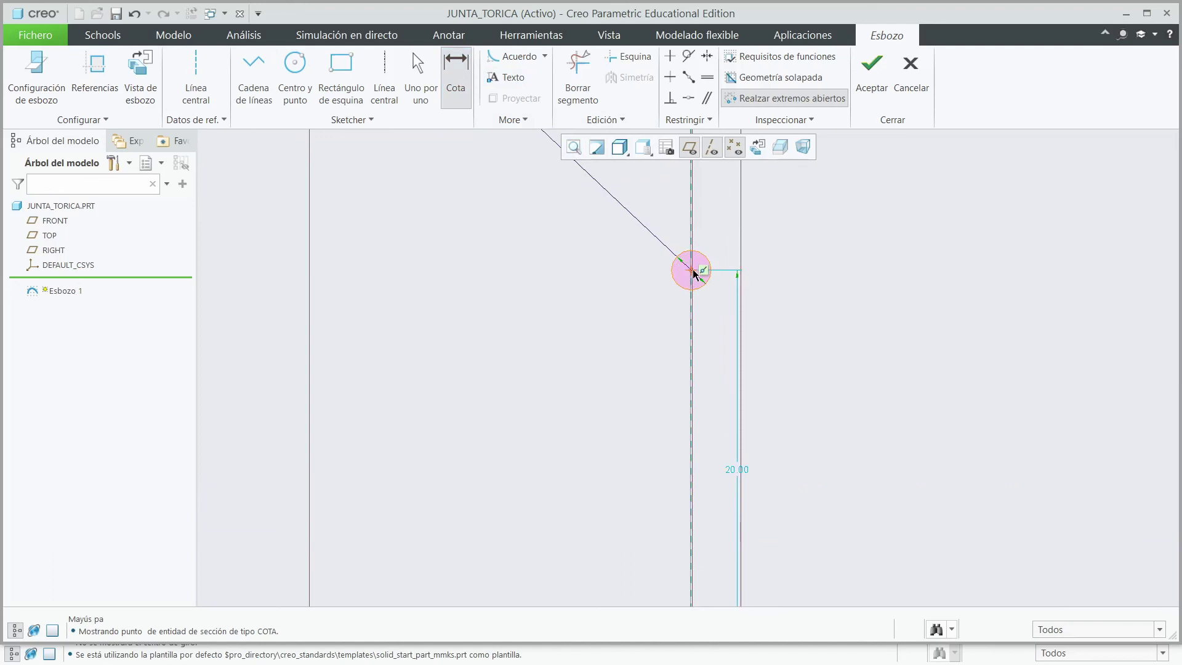
{"action": "scroll", "coordinate": [810, 269], "scroll_direction": "up", "scroll_amount": 4}
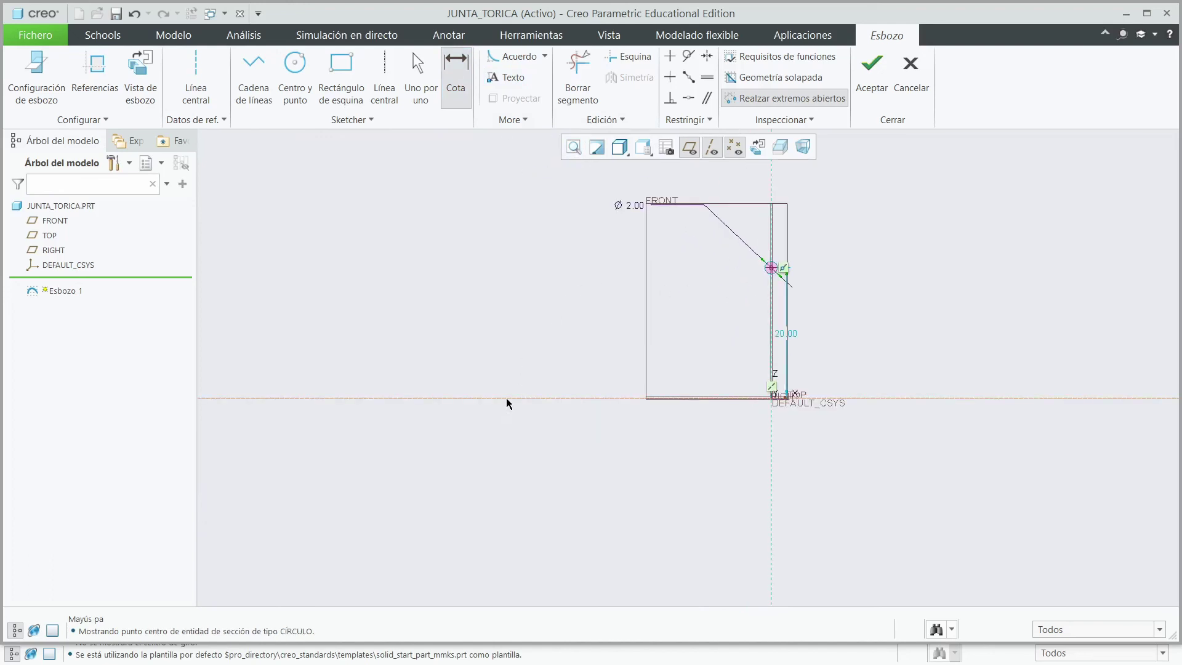
{"action": "left_click", "coordinate": [500, 396]}
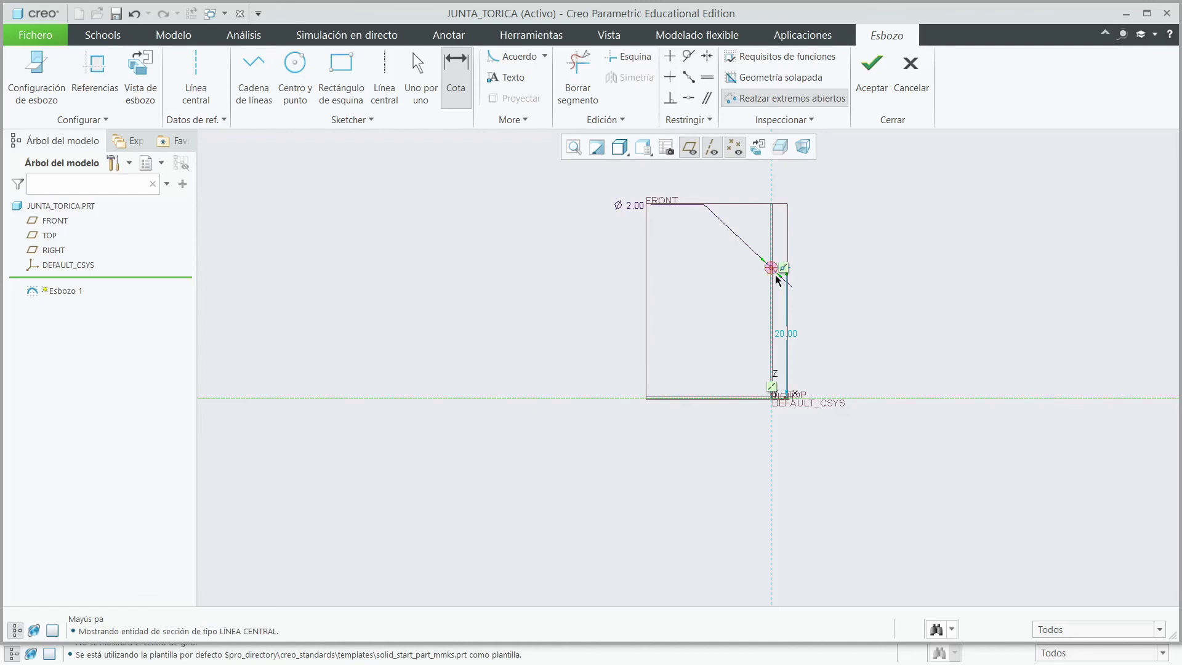
{"action": "middle_click", "coordinate": [560, 283]}
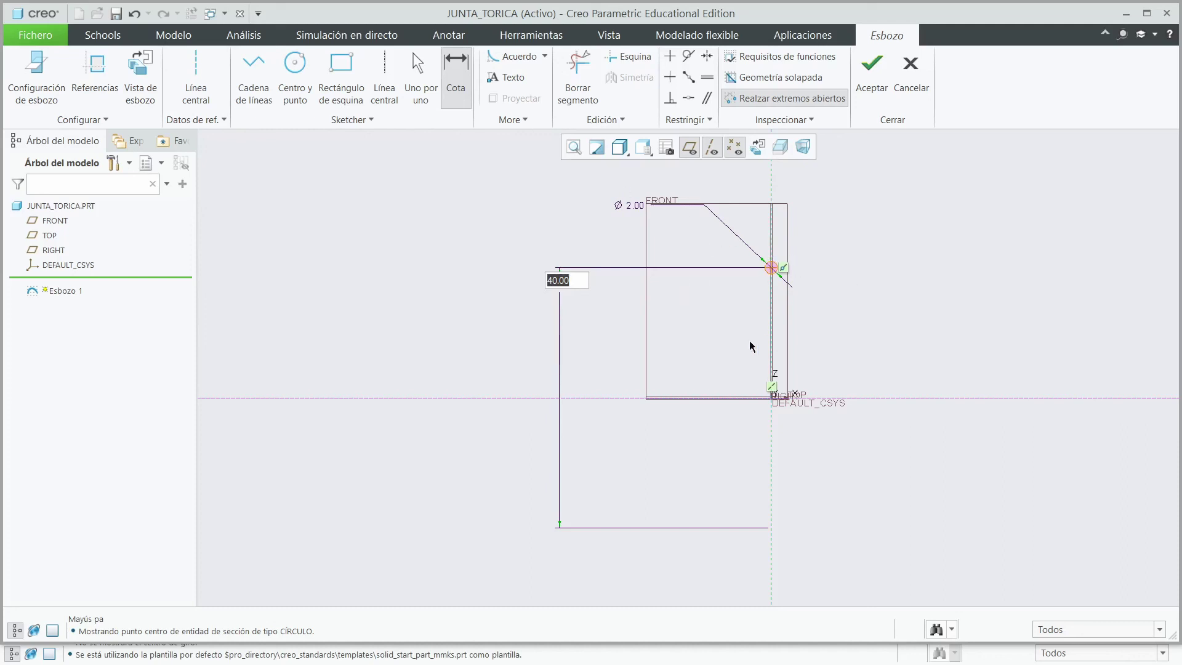
{"action": "scroll", "coordinate": [759, 386], "scroll_direction": "down", "scroll_amount": 2}
{"action": "scroll", "coordinate": [739, 564], "scroll_direction": "up", "scroll_amount": 2}
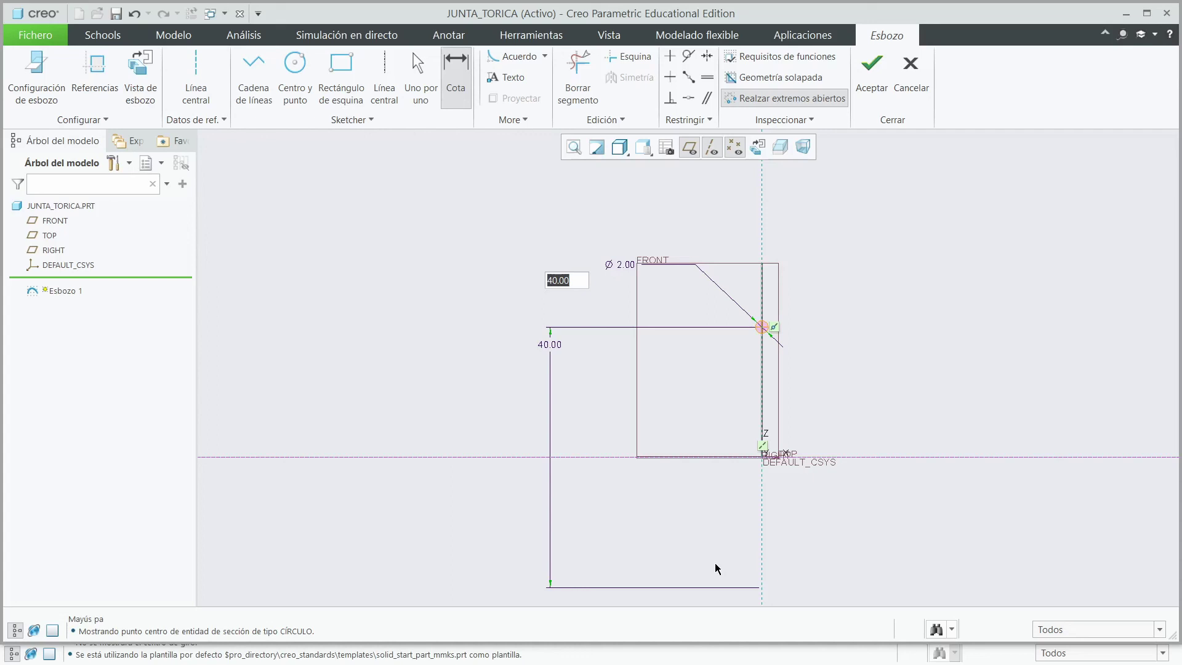
{"action": "type", "text": "23"}
{"action": "key", "text": "Return"}
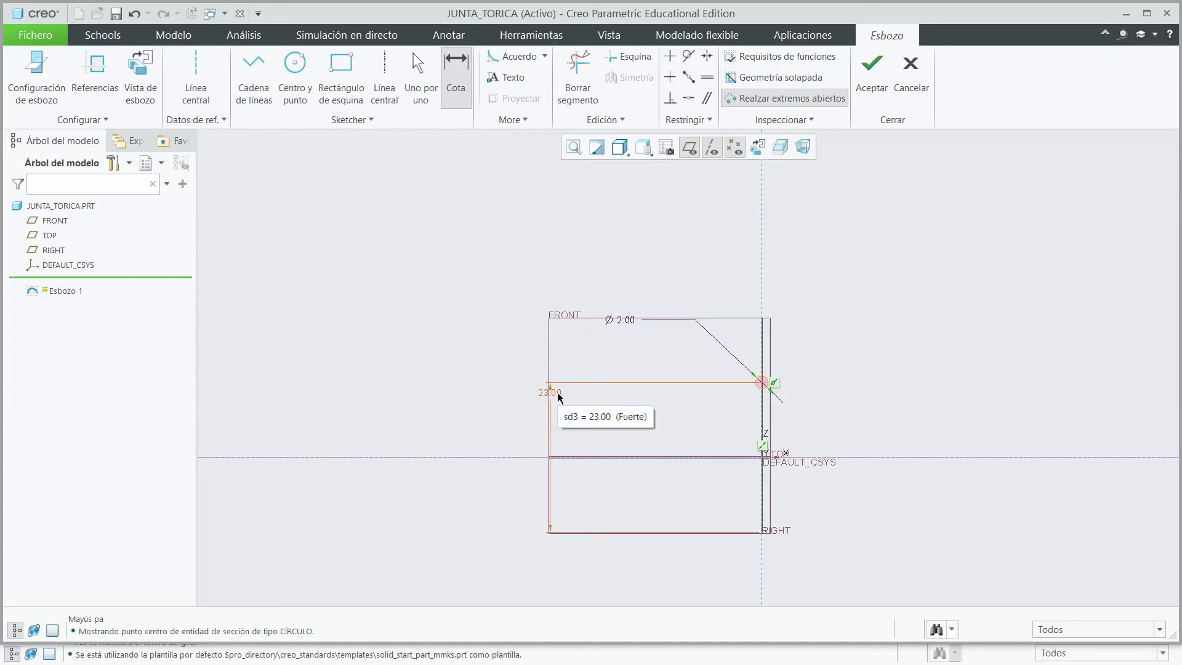
{"action": "left_click", "coordinate": [871, 74]}
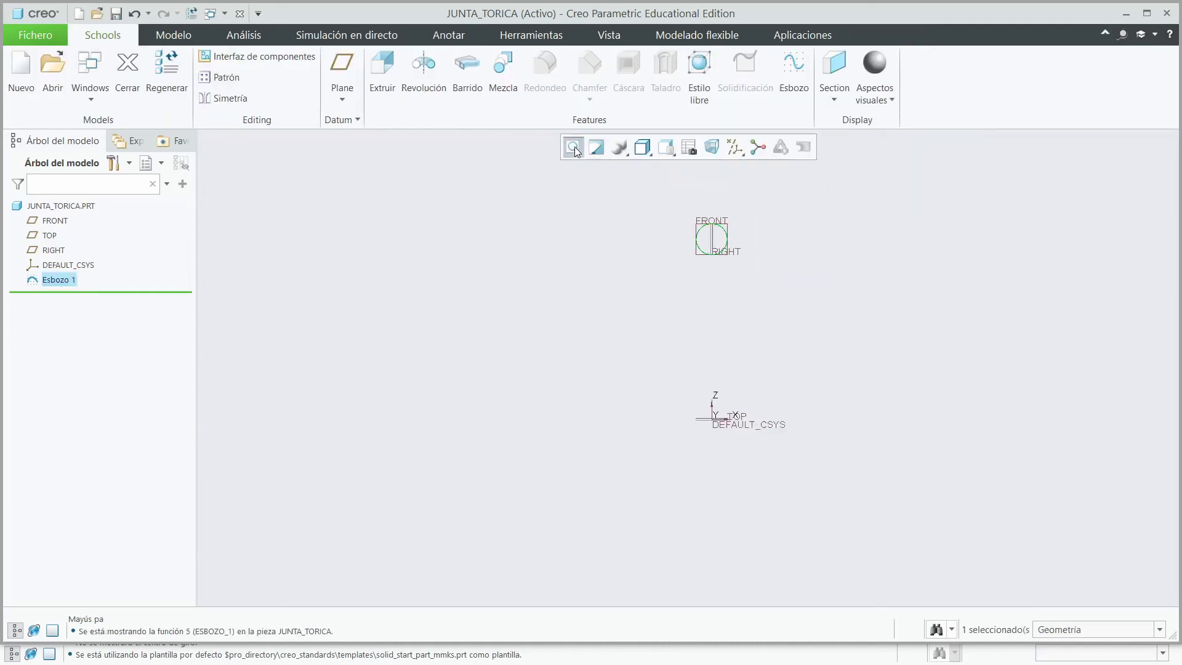
Start a solid Revolve of the circle sketch about its internal centreline
{"action": "left_click", "coordinate": [574, 148]}
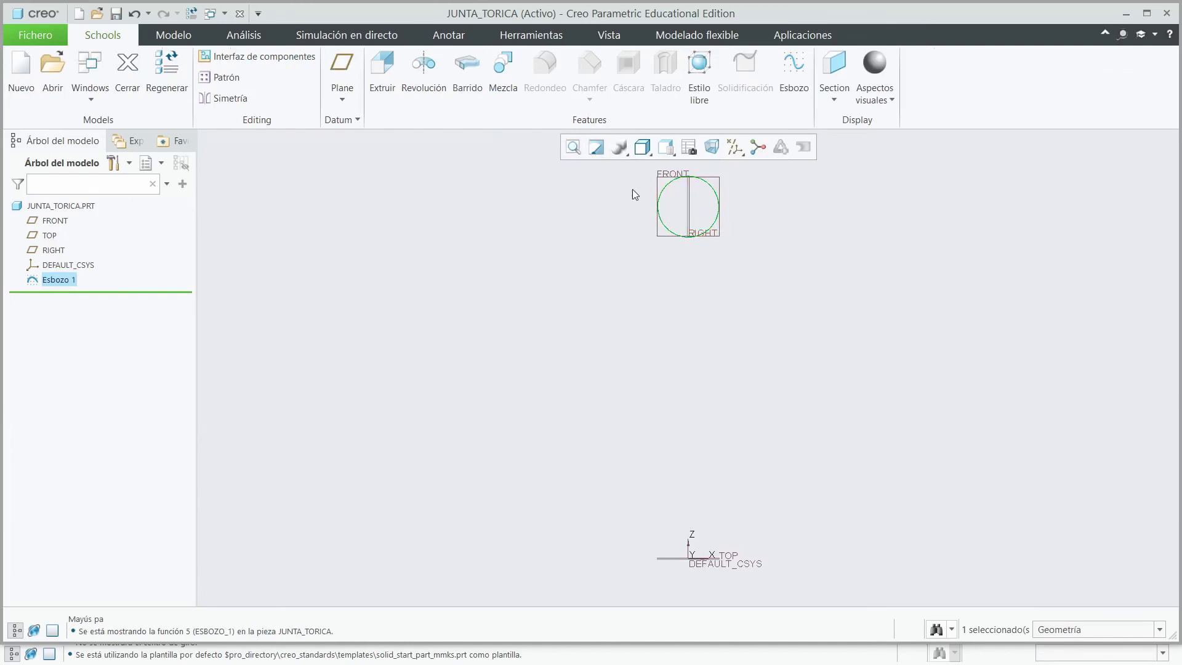
{"action": "left_click", "coordinate": [426, 65]}
{"action": "scroll", "coordinate": [510, 204], "scroll_direction": "up", "scroll_amount": 4}
{"action": "middle_click_drag", "start_coordinate": [513, 205], "coordinate": [479, 198]}
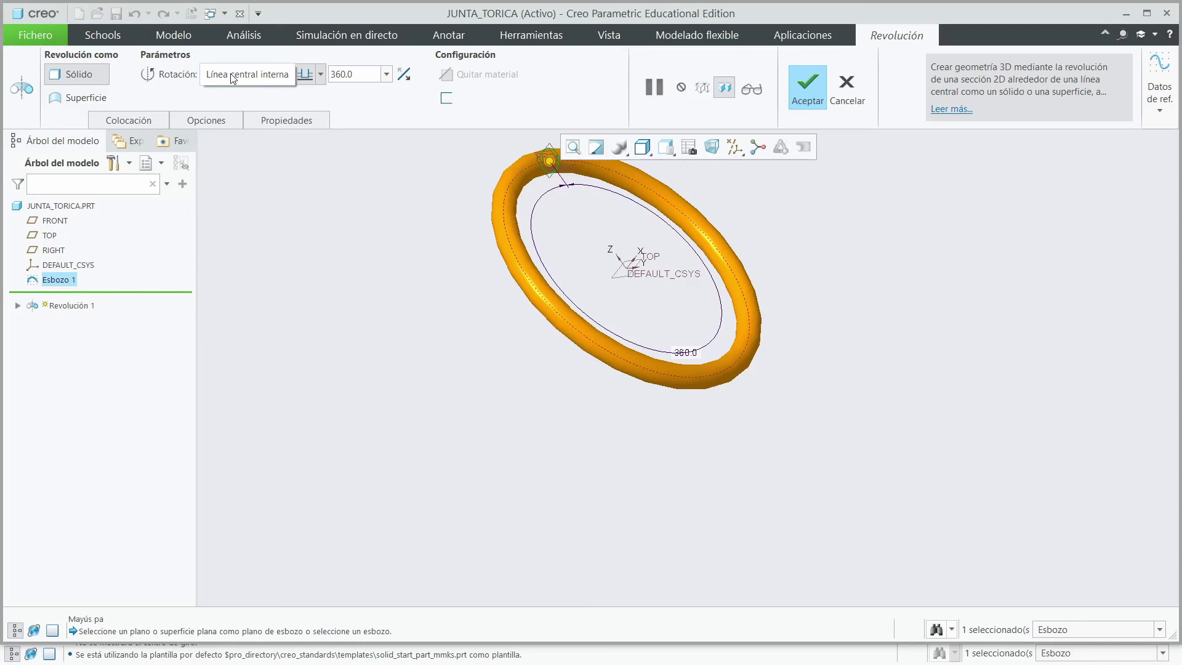
Try revolve angles of 180 and 221 degrees on the ring, and set the angle back to a full 360 degrees
{"action": "double_click", "coordinate": [366, 74]}
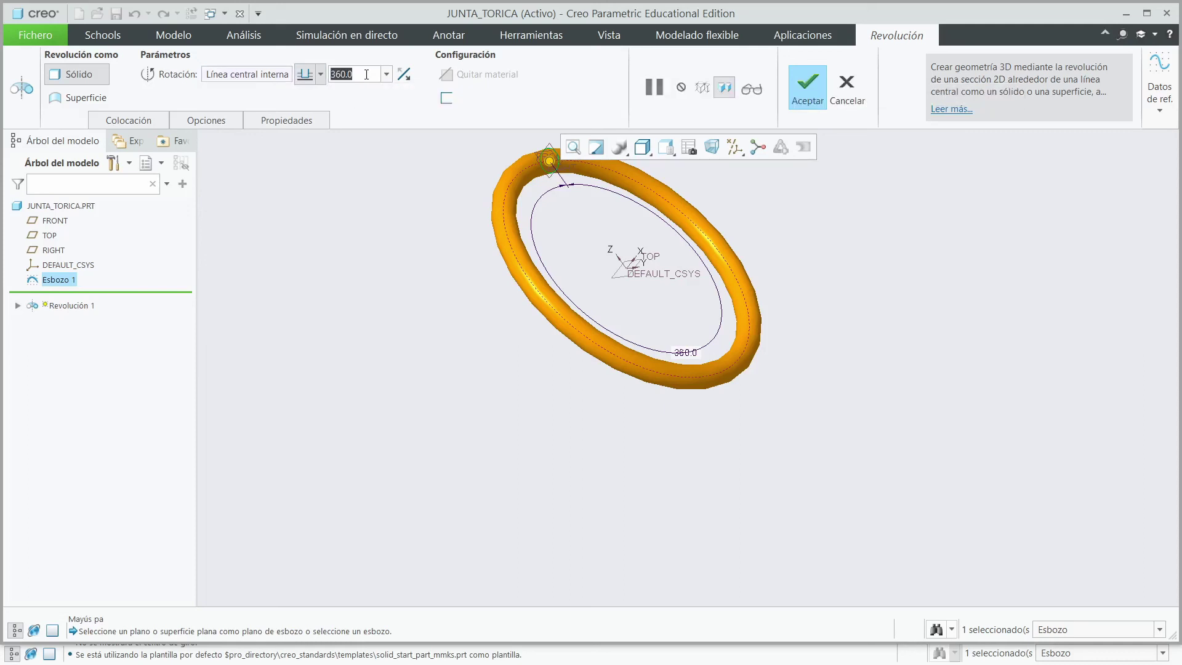
{"action": "type", "text": "180"}
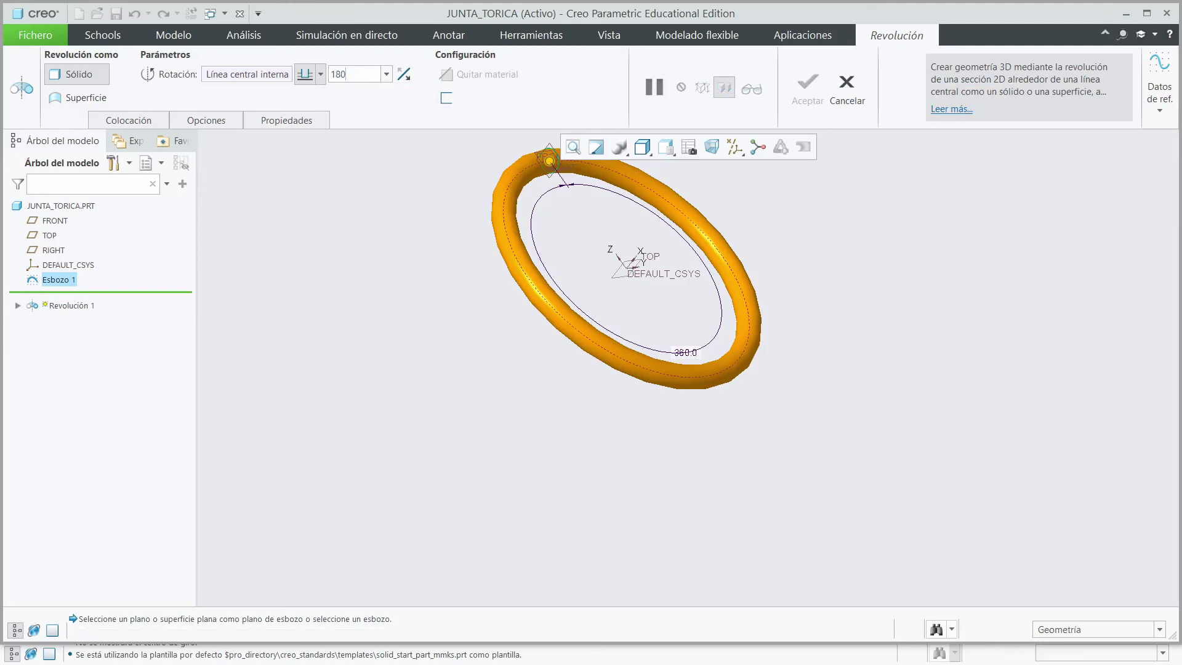
{"action": "key", "text": "Return"}
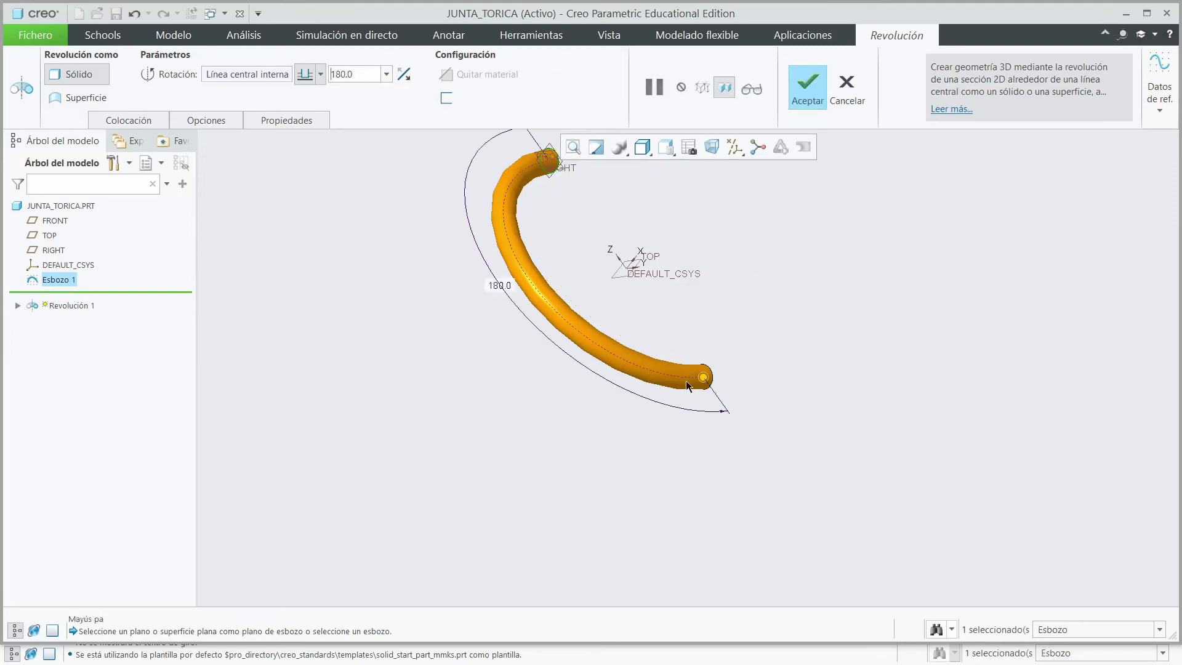
{"action": "left_click_drag", "start_coordinate": [704, 378], "coordinate": [747, 342]}
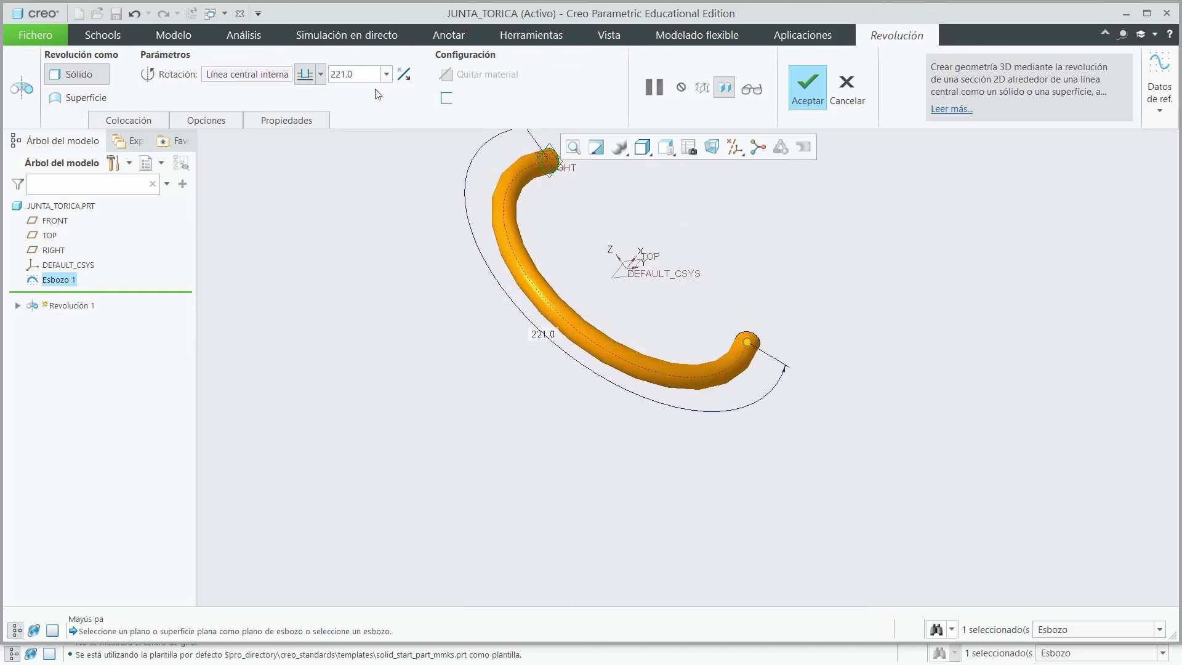
{"action": "type", "text": "360"}
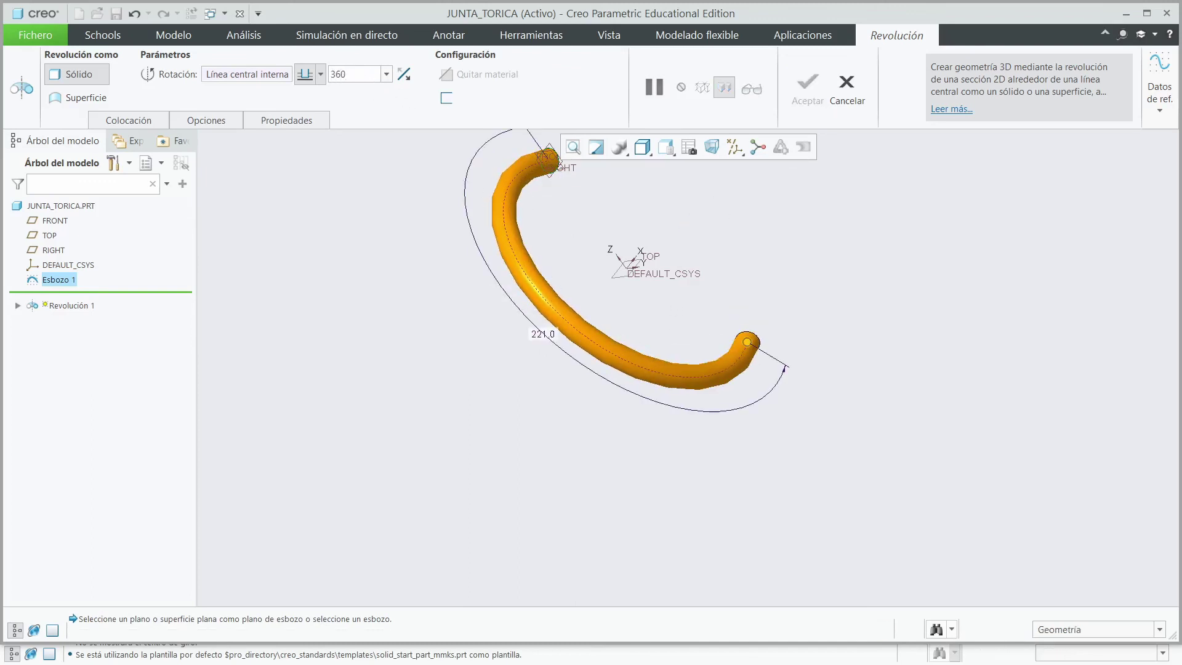
{"action": "key", "text": "Return"}
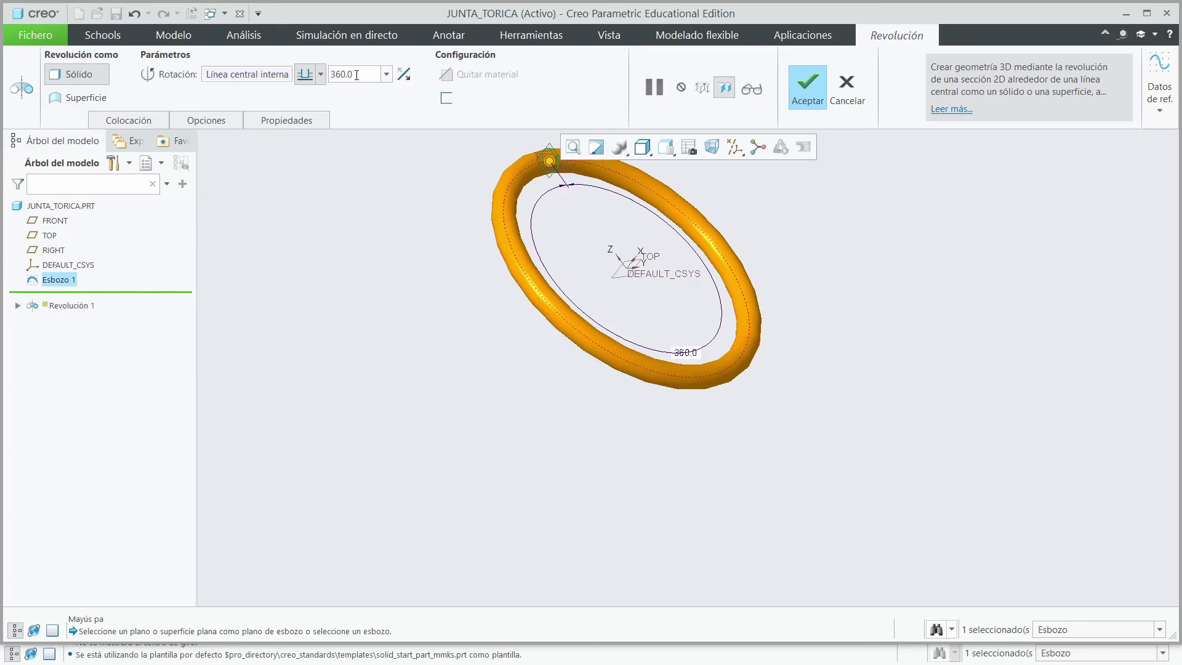
Complete the 360-degree revolve and save the junta_torica part in the Piston de doble efecto folder
{"action": "left_click", "coordinate": [812, 86]}
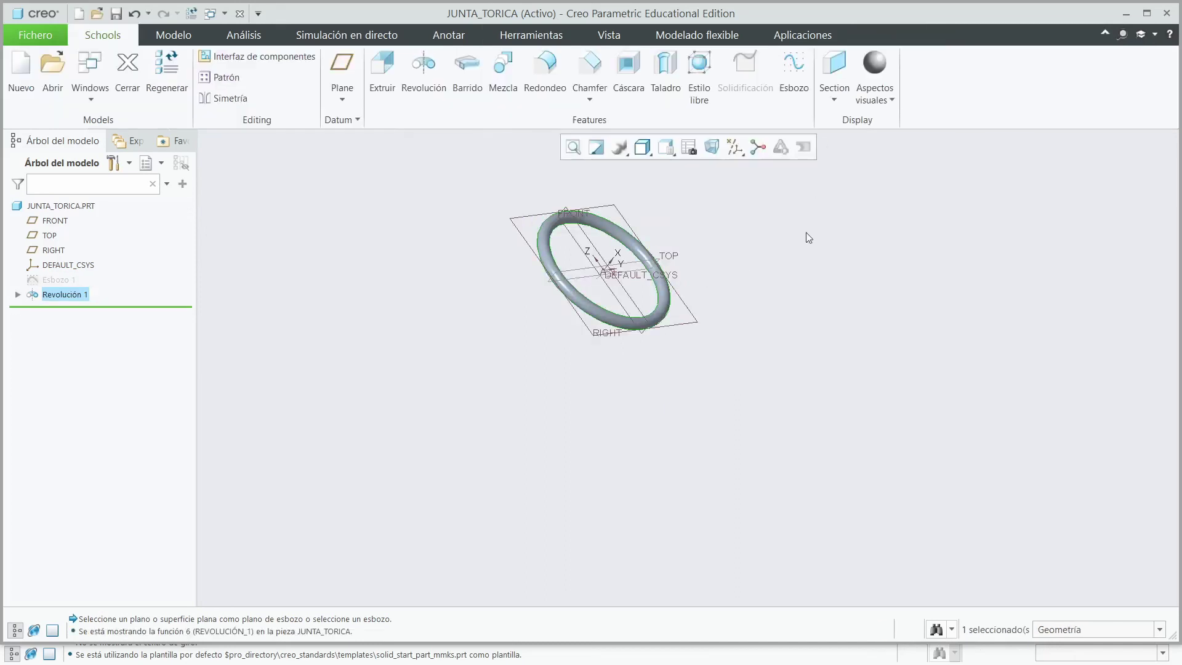
{"action": "mouse_move", "coordinate": [755, 322]}
{"action": "middle_mouse_down"}
{"action": "mouse_move", "coordinate": [707, 240]}
{"action": "mouse_move", "coordinate": [721, 312]}
{"action": "middle_mouse_up"}
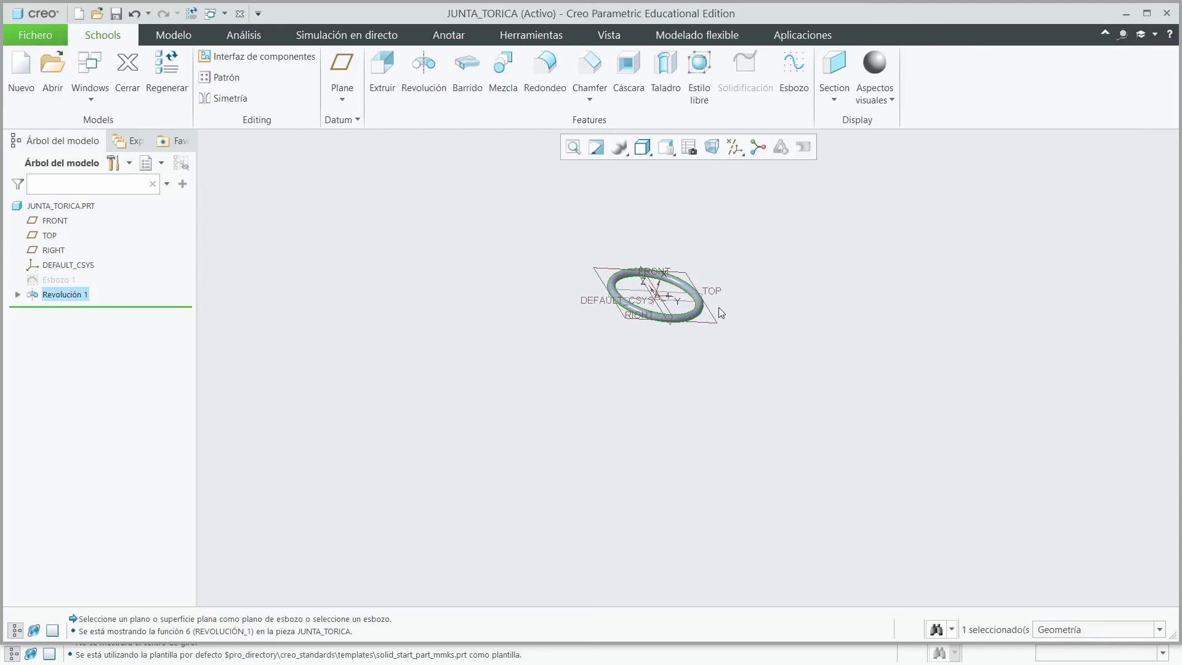
{"action": "left_click", "coordinate": [116, 13]}
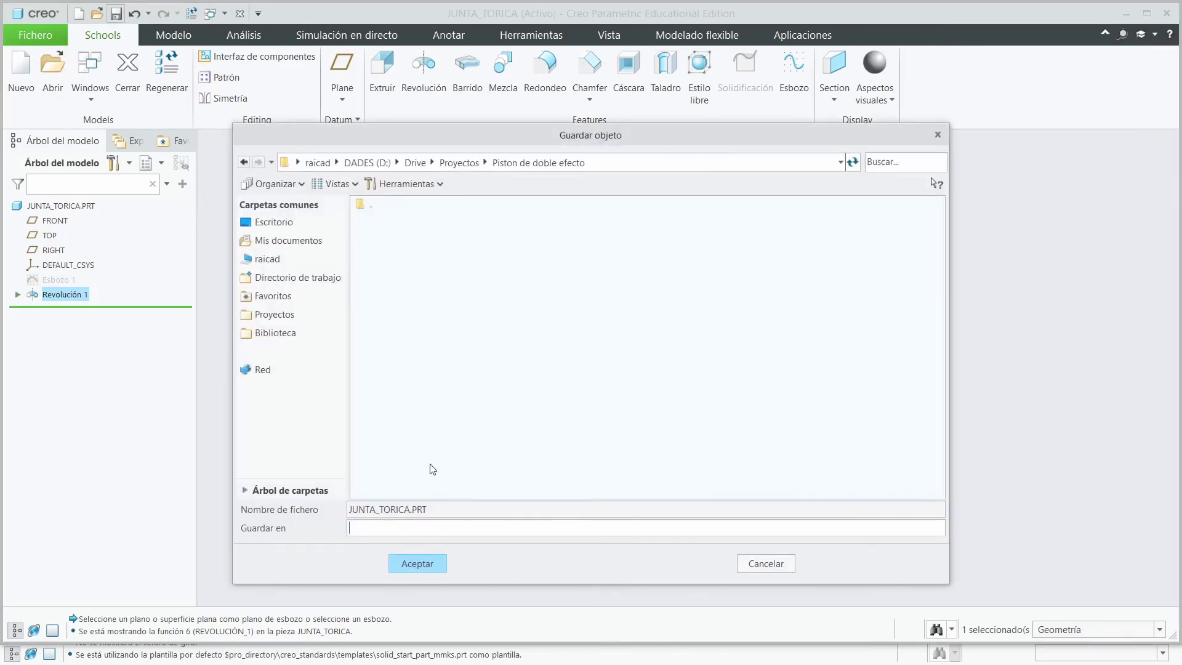
{"action": "left_click", "coordinate": [413, 564]}
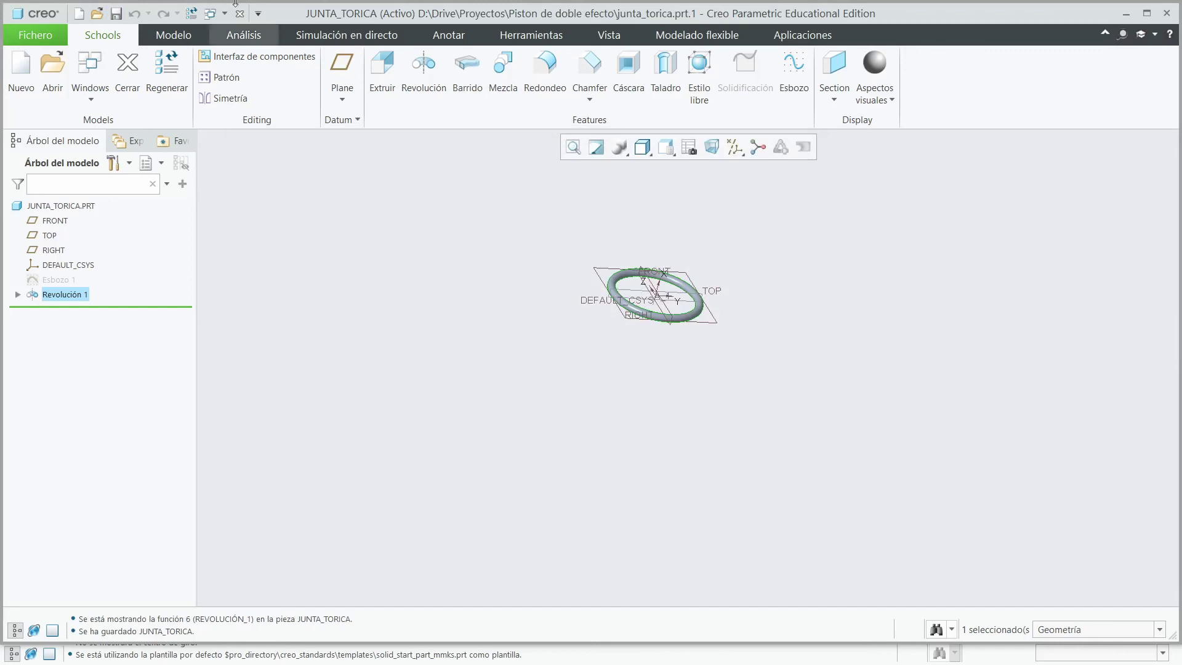
Switch to the window of the open CILINDRO part
{"action": "left_click", "coordinate": [210, 13]}
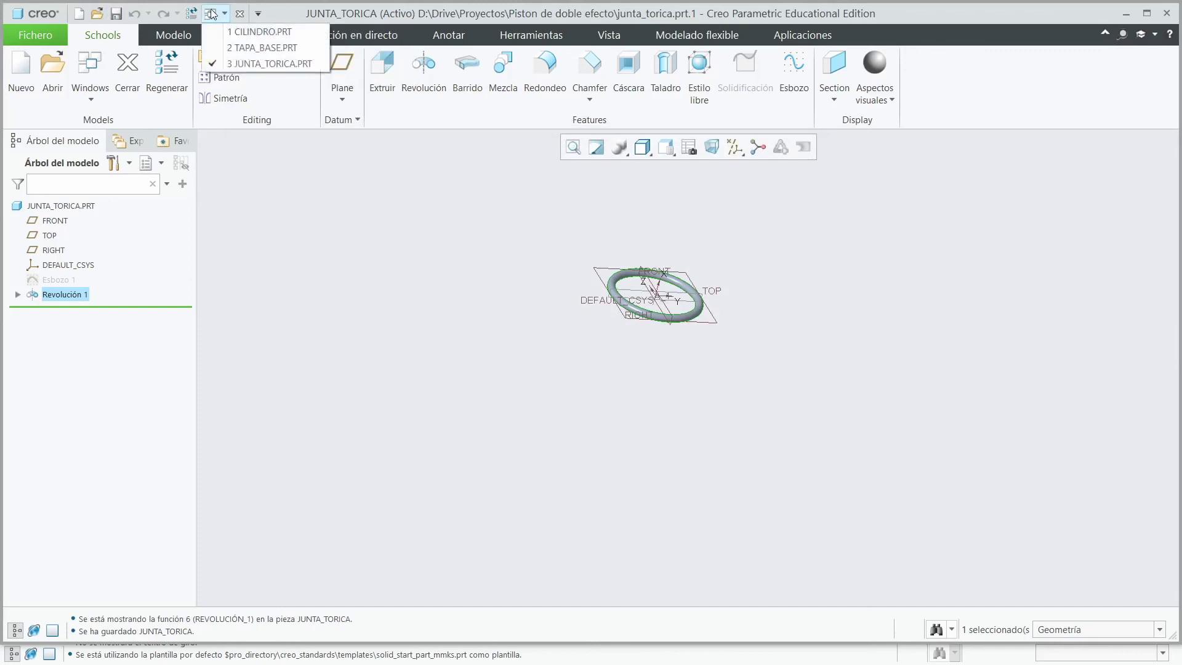
{"action": "left_click", "coordinate": [255, 31]}
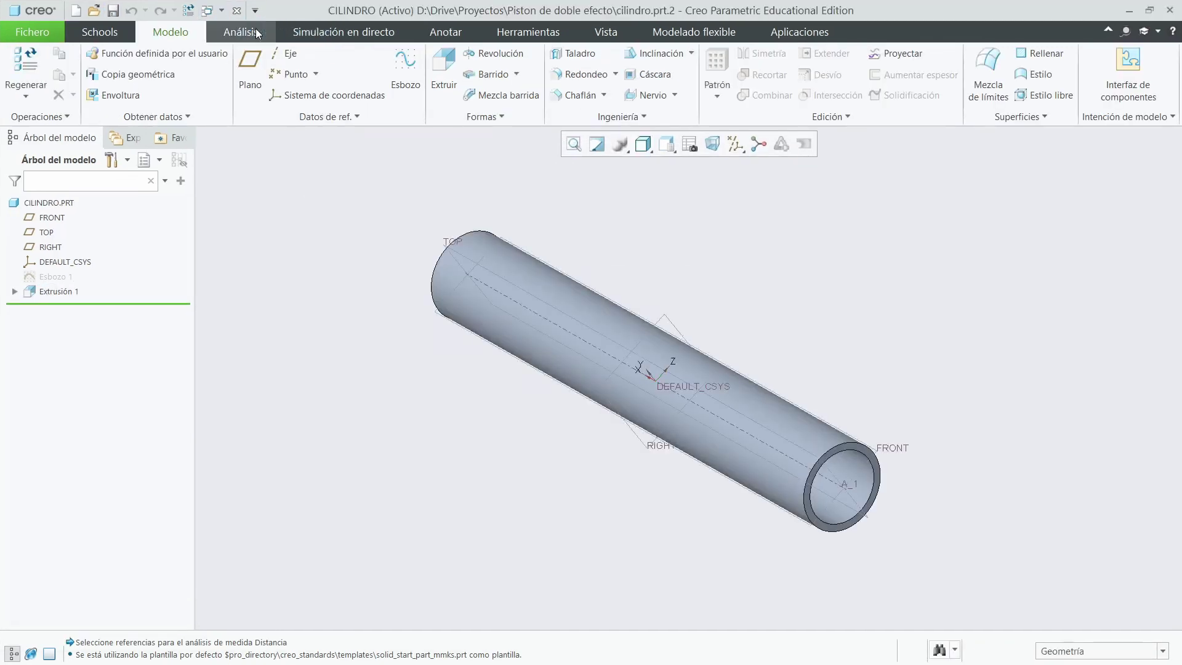